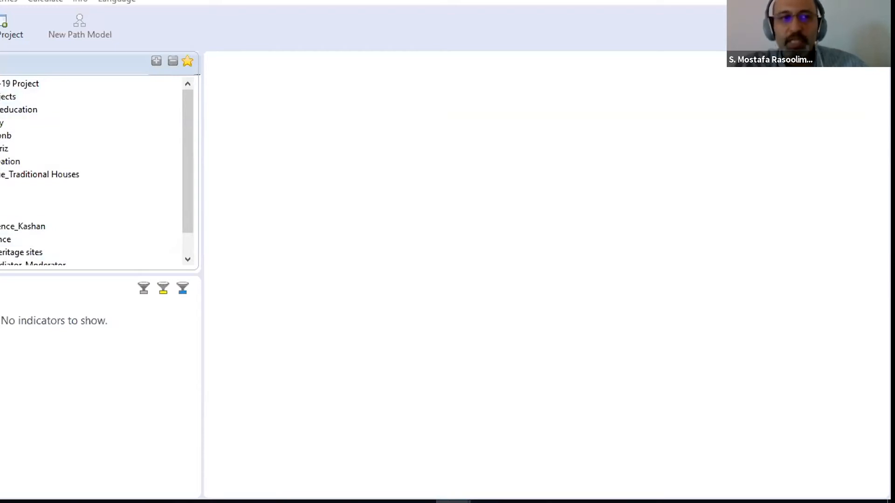
{"action": "scroll", "coordinate": [16, 90], "scroll_direction": "down", "scroll_amount": 1}
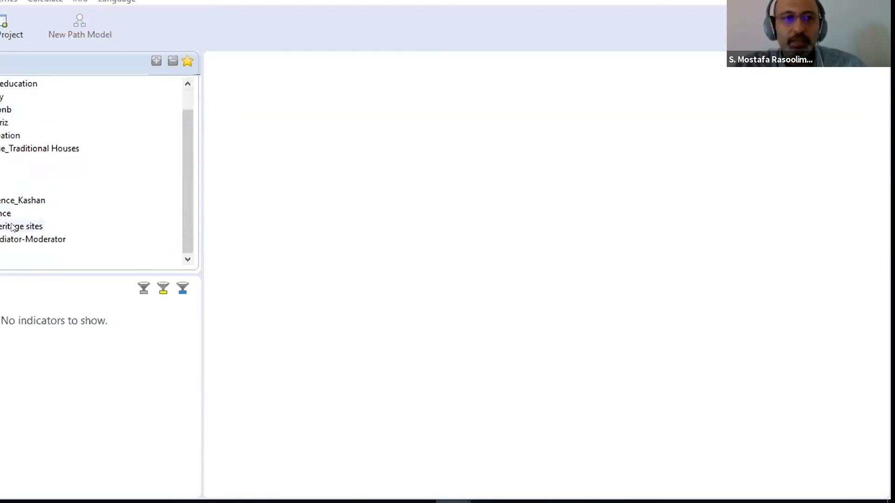
{"action": "scroll", "coordinate": [16, 90], "scroll_direction": "up", "scroll_amount": 1}
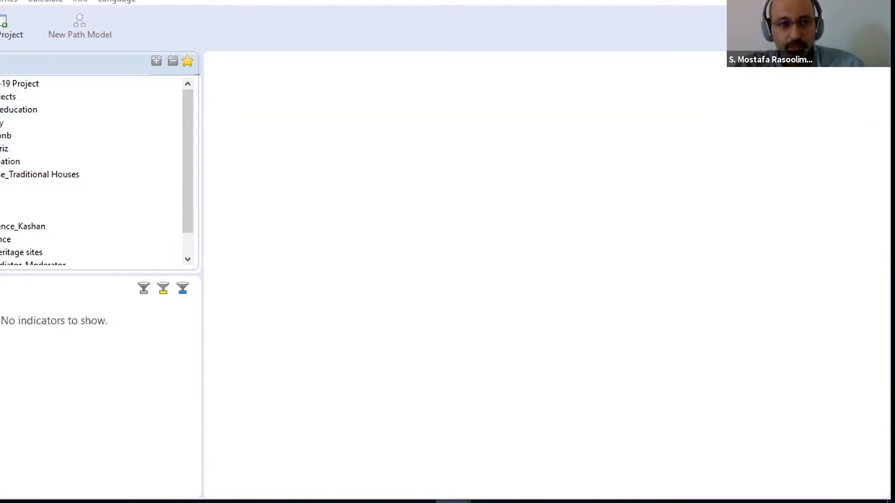
{"action": "scroll", "coordinate": [44, 226], "scroll_direction": "down", "scroll_amount": 1}
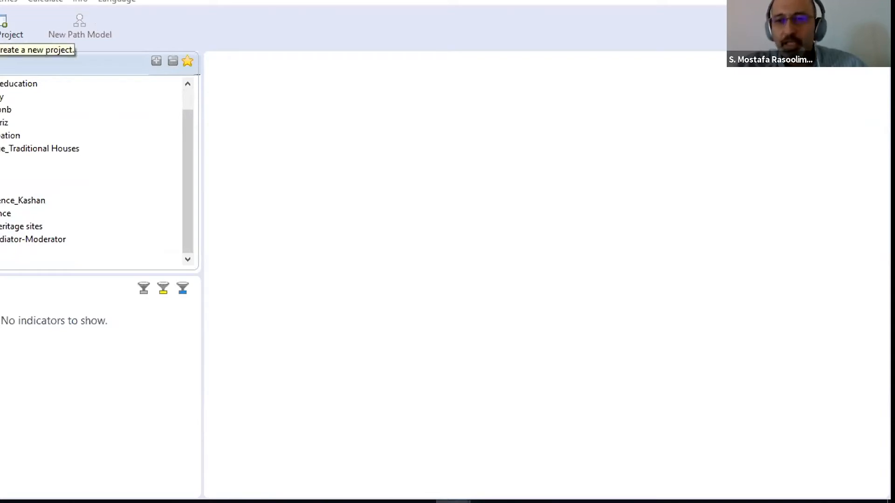
Create a new project named "QRM Class-Project".
{"action": "left_click", "coordinate": [2, 28]}
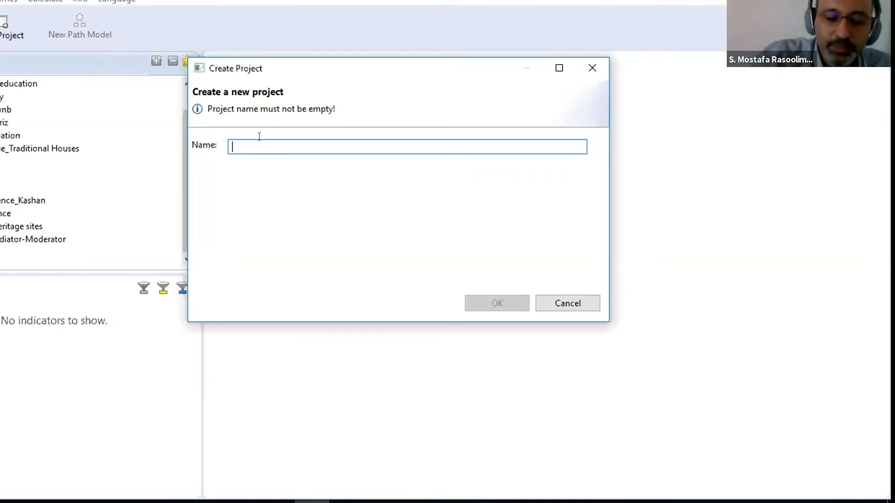
{"action": "type", "text": "W"}
{"action": "key", "text": "BackSpace"}
{"action": "type", "text": "QRM"}
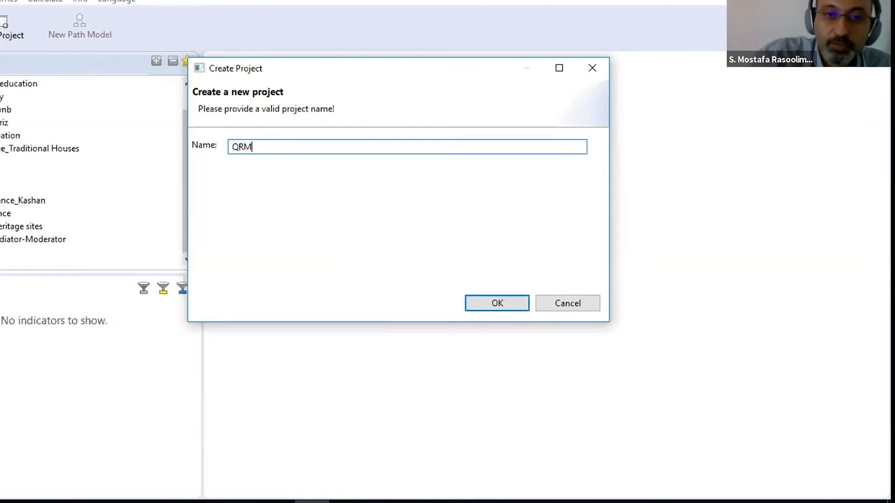
{"action": "type", "text": " Class"}
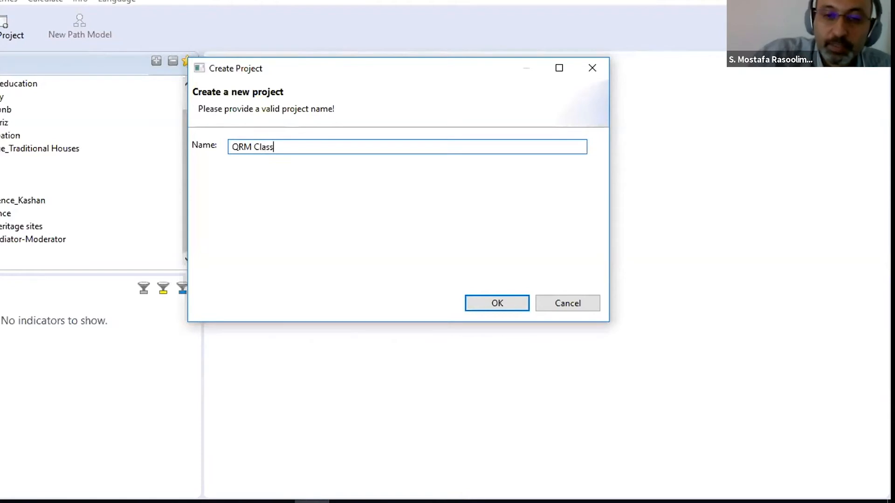
{"action": "type", "text": "-Project"}
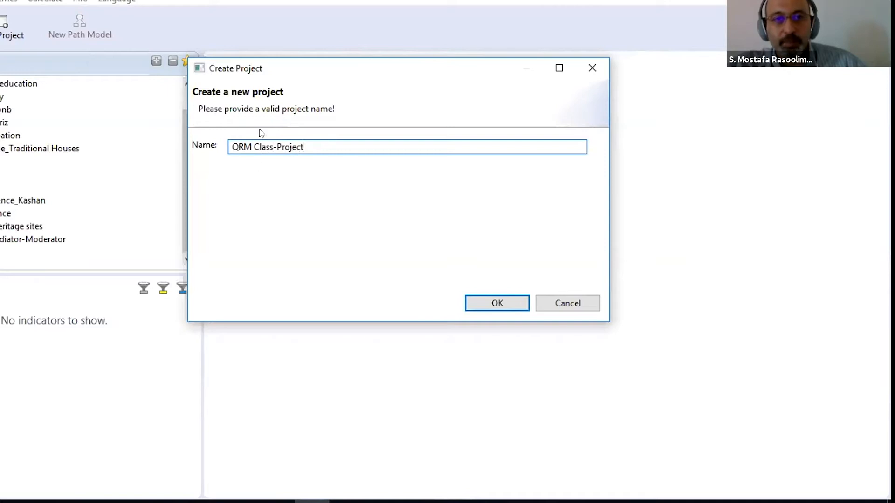
{"action": "left_click", "coordinate": [499, 304]}
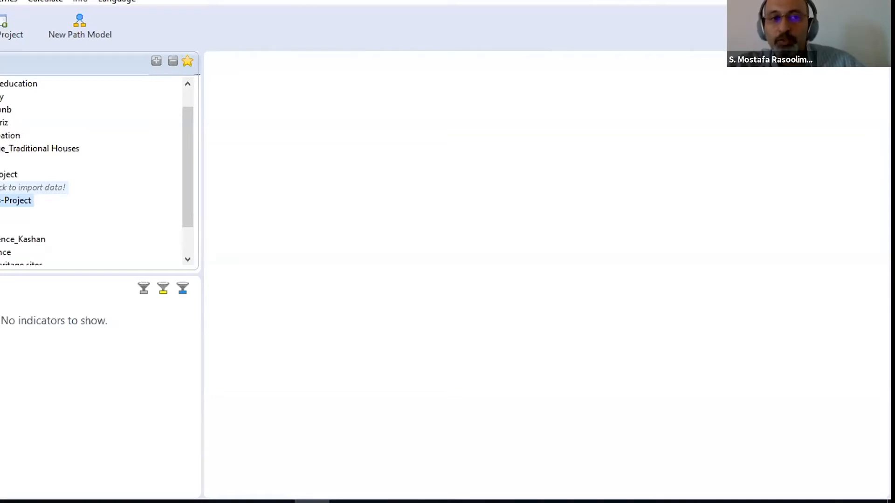
Start importing data into the new project and go to the Desktop folder in the file selection dialog.
{"action": "left_click", "coordinate": [25, 188]}
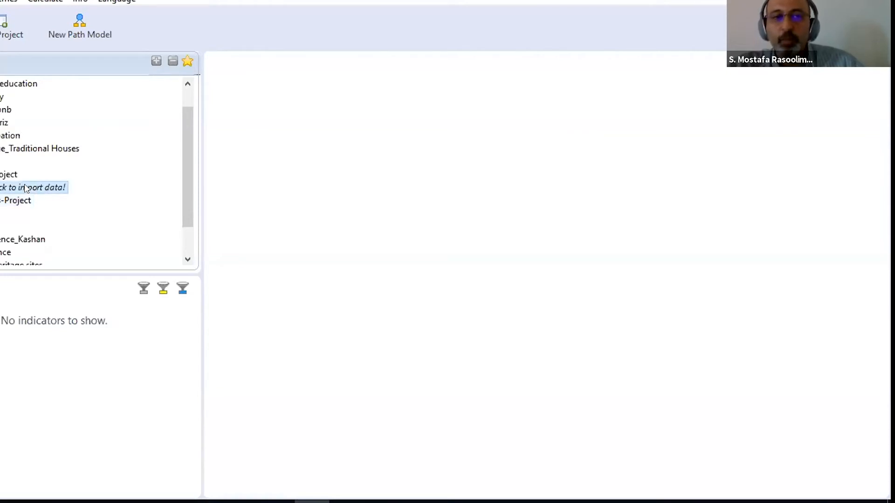
{"action": "double_click", "coordinate": [26, 187]}
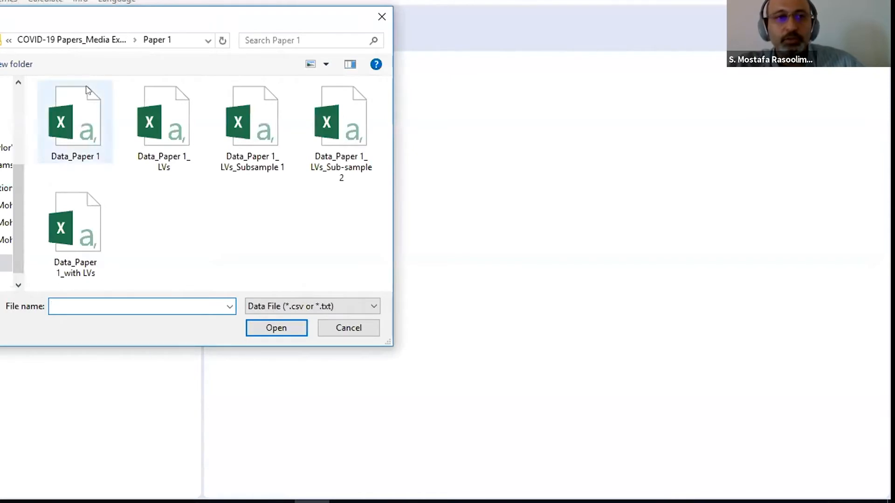
{"action": "scroll", "coordinate": [14, 99], "scroll_direction": "up", "scroll_amount": 5}
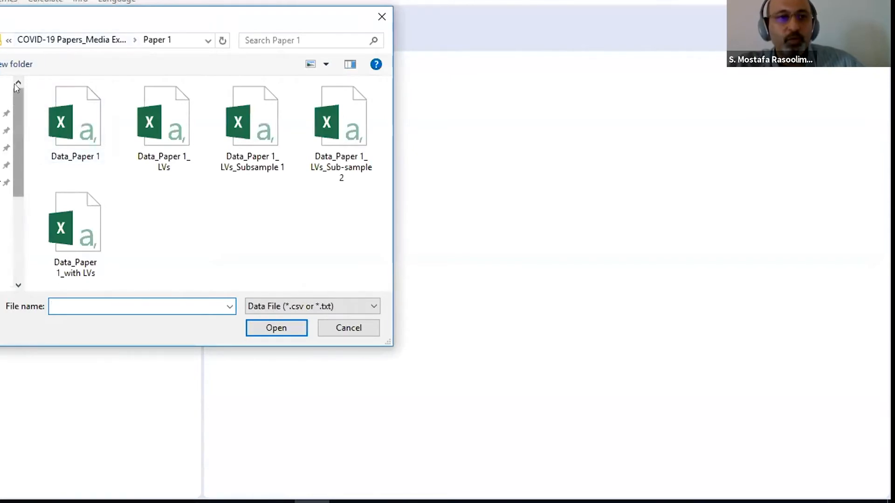
{"action": "left_click", "coordinate": [25, 41]}
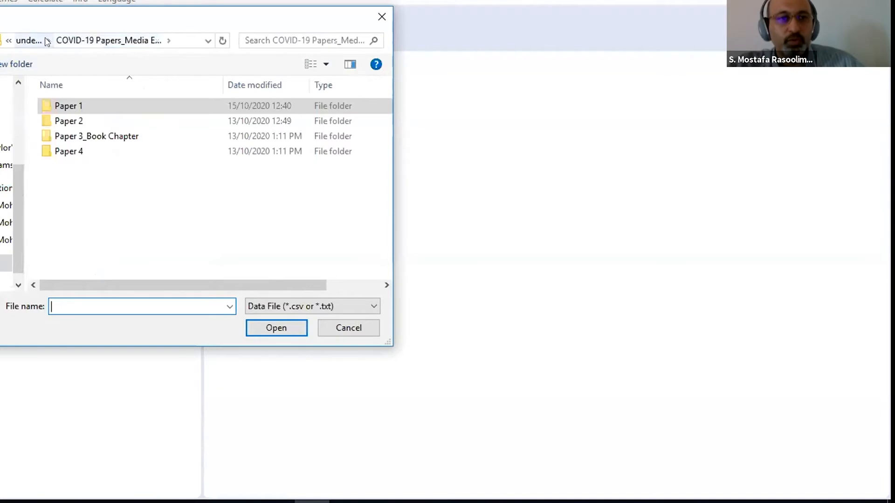
{"action": "left_click", "coordinate": [28, 41]}
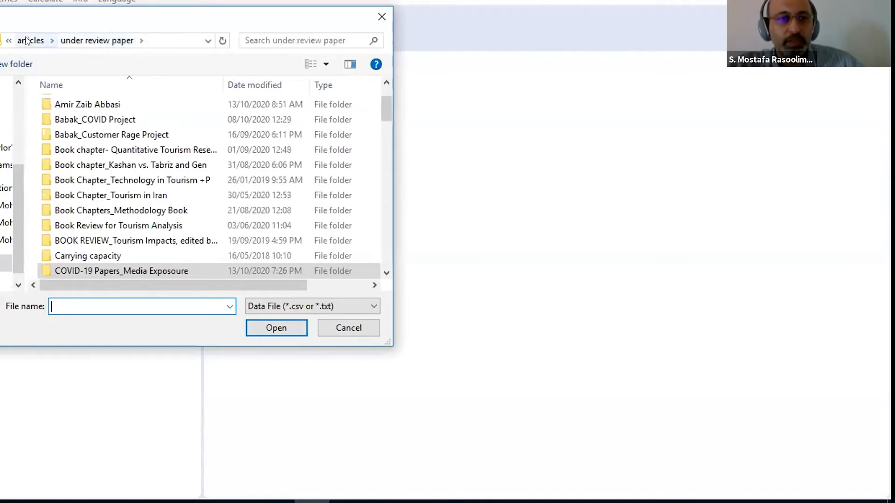
{"action": "left_click", "coordinate": [28, 41]}
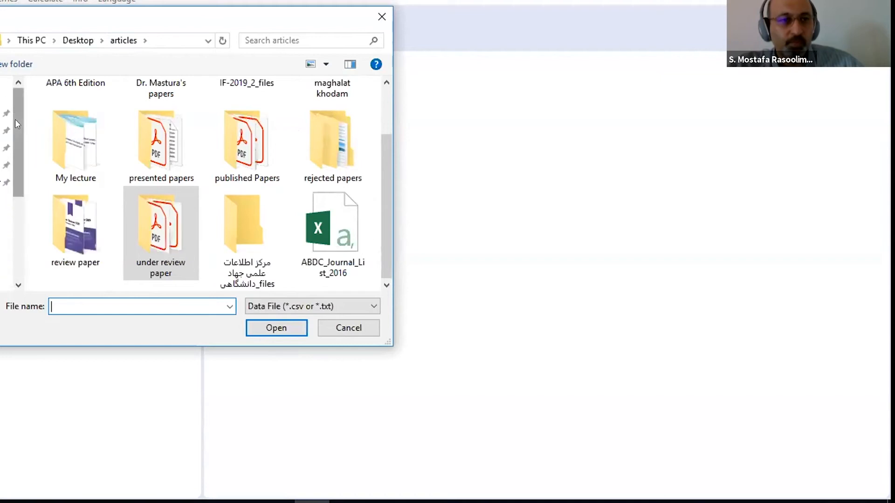
{"action": "left_click", "coordinate": [7, 114]}
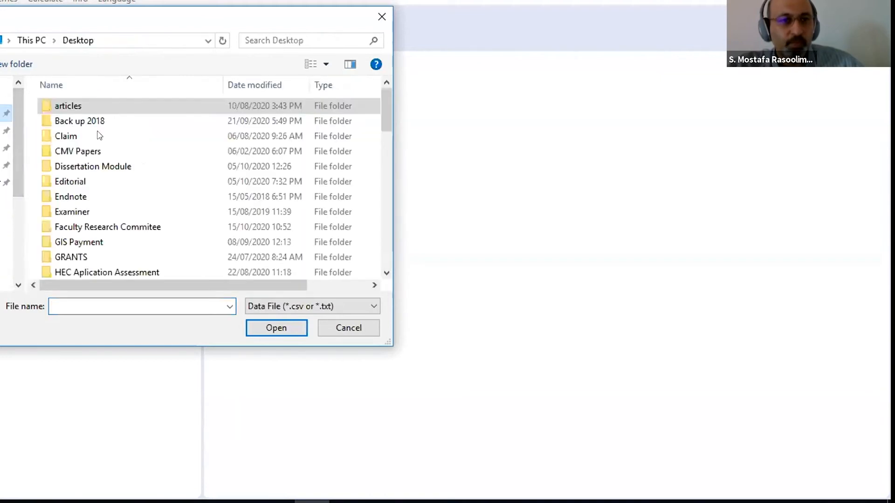
Browse through Quantitative Data Analysis Module, PhD_CHDR_QRM and August 2020 to the Data_Assignments folder.
{"action": "scroll", "coordinate": [121, 168], "scroll_direction": "down", "scroll_amount": 4}
{"action": "scroll", "coordinate": [122, 168], "scroll_direction": "down", "scroll_amount": 3}
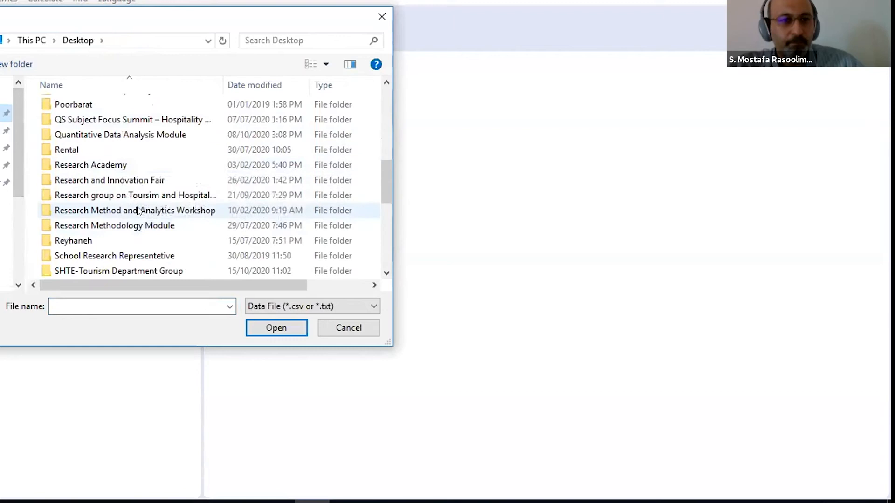
{"action": "left_click", "coordinate": [104, 135]}
{"action": "double_click", "coordinate": [105, 135]}
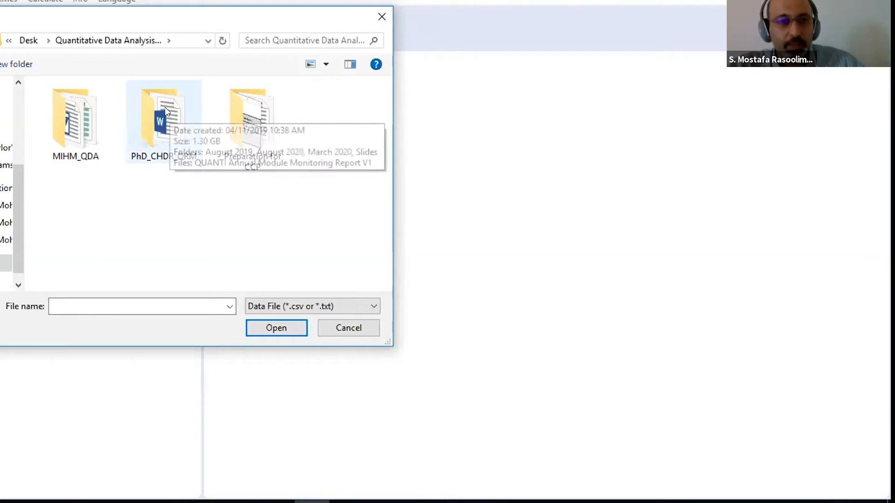
{"action": "double_click", "coordinate": [155, 117]}
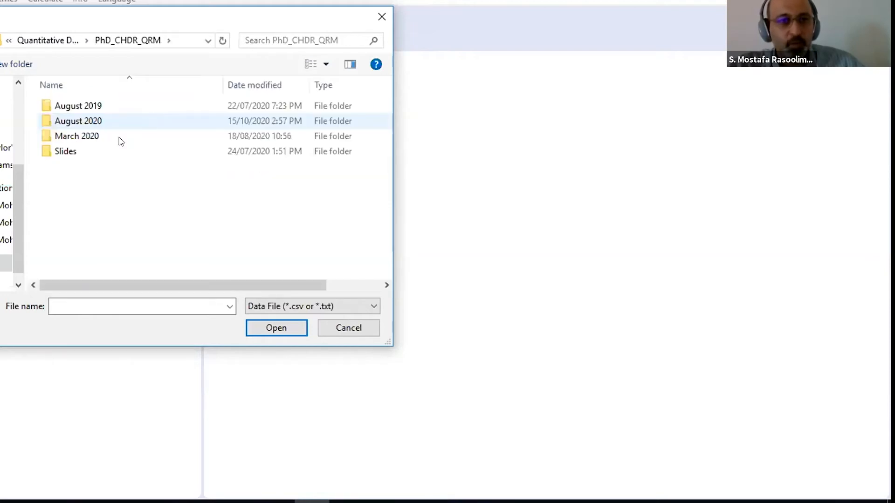
{"action": "double_click", "coordinate": [96, 121]}
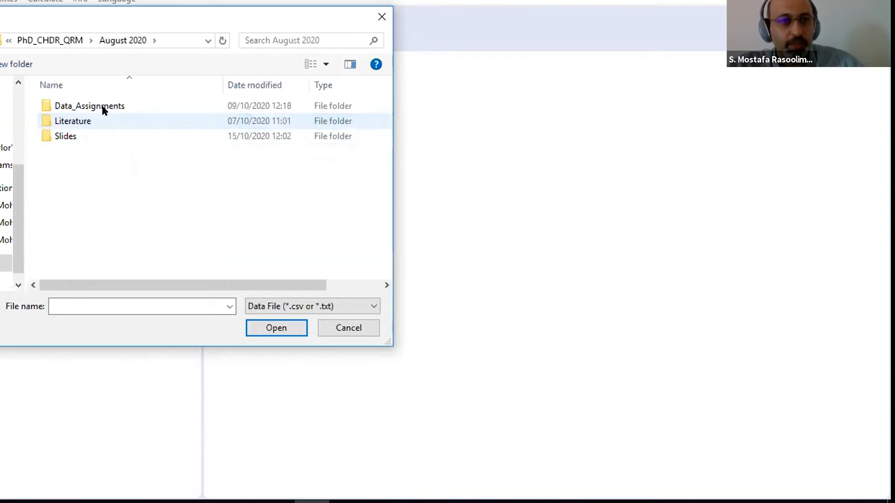
{"action": "double_click", "coordinate": [103, 109]}
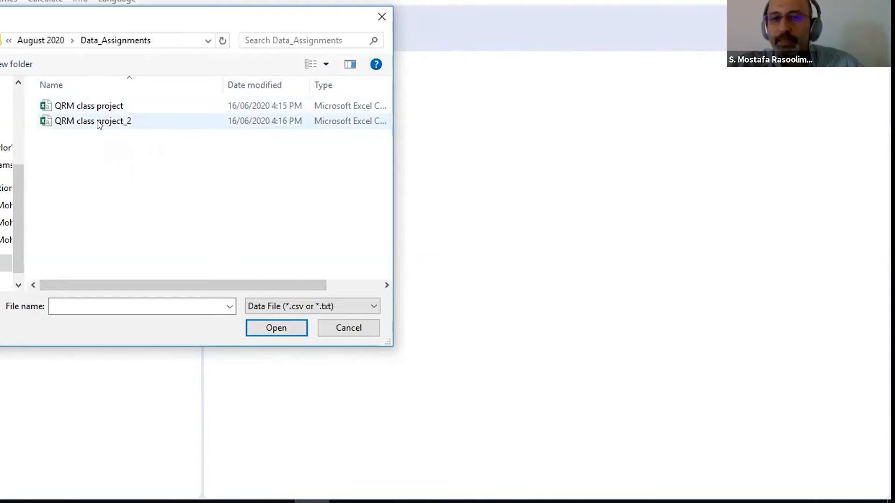
Check which data file types the import accepts and close the file selection without importing anything.
{"action": "left_click", "coordinate": [373, 306]}
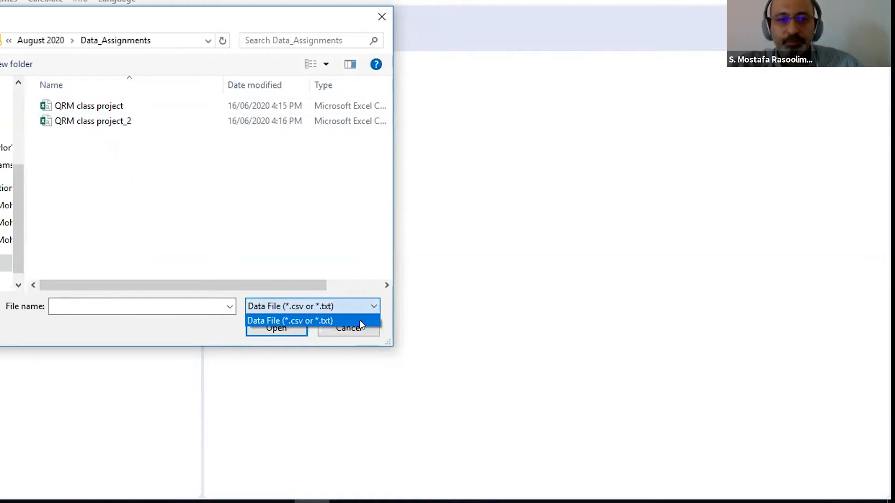
{"action": "left_click", "coordinate": [361, 322]}
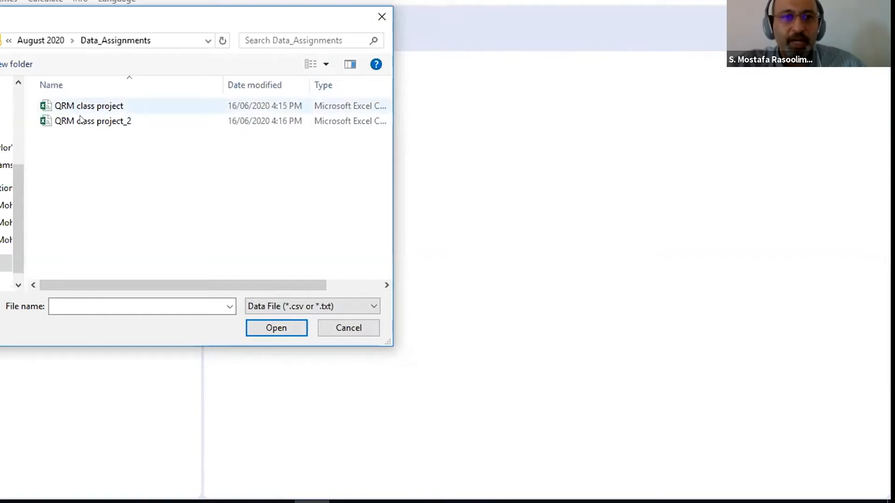
{"action": "left_click", "coordinate": [381, 17]}
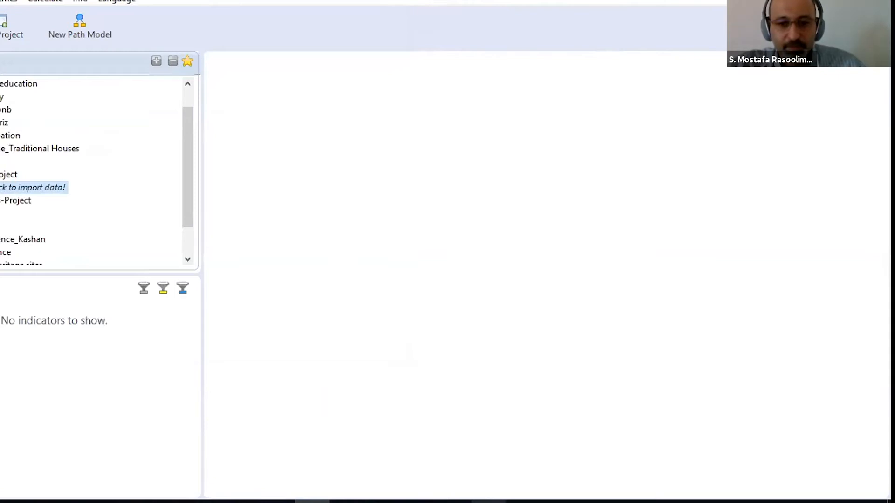
Switch to the Slides window in File Explorer and open the Data_Assignments folder inside August 2020.
{"action": "mouse_move", "coordinate": [74, 501]}
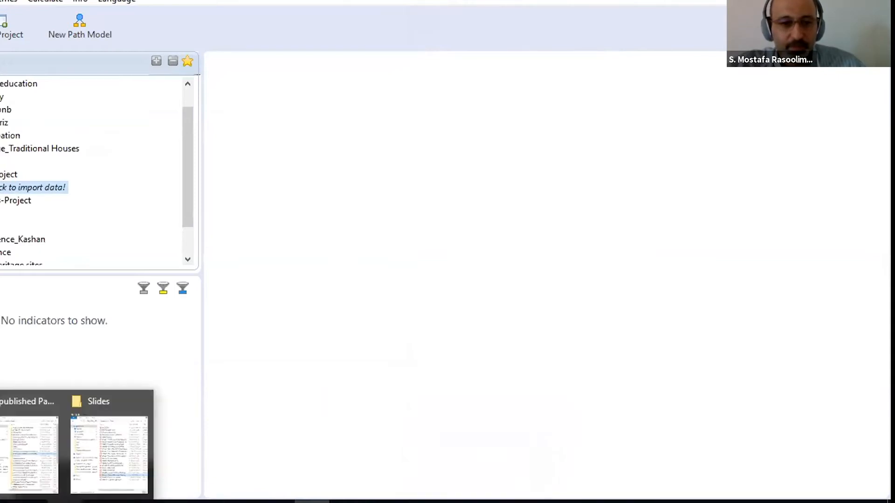
{"action": "left_click", "coordinate": [92, 443]}
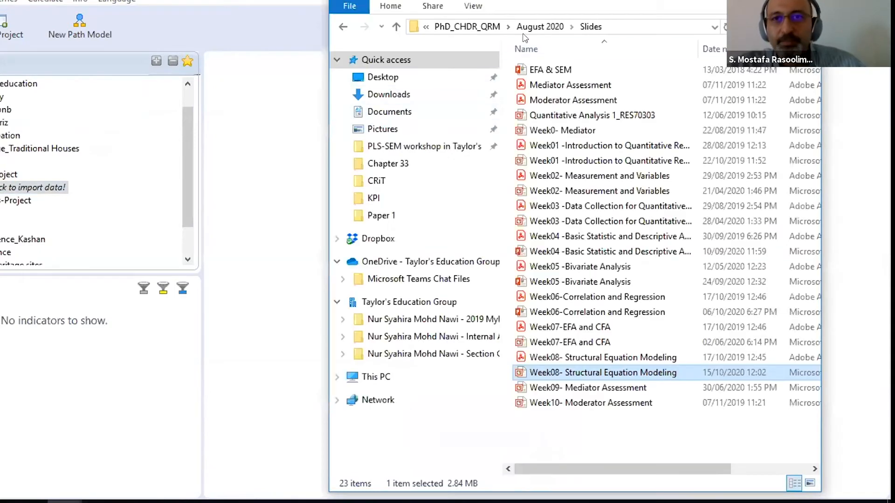
{"action": "left_click", "coordinate": [540, 26]}
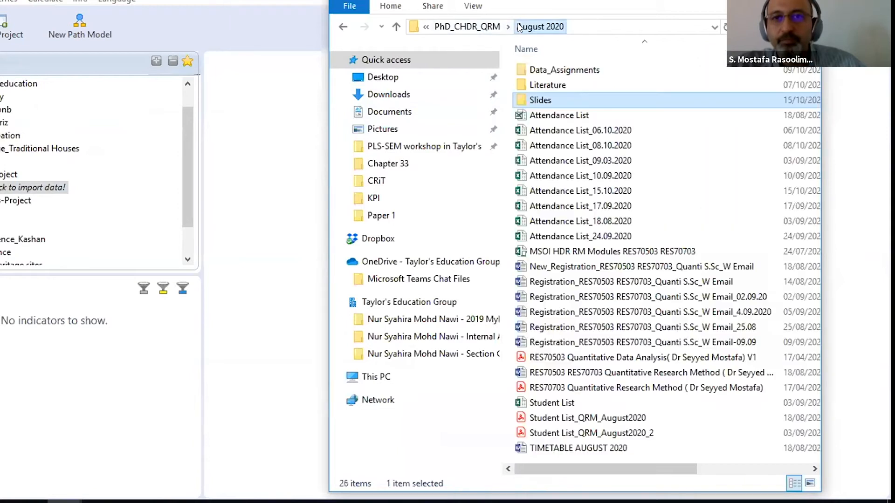
{"action": "double_click", "coordinate": [555, 70]}
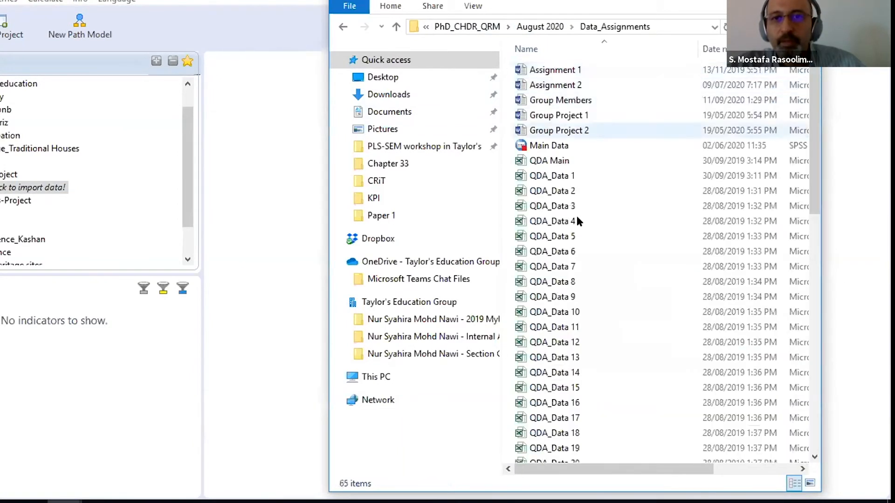
Look through the QDA_Data and QRM class project files in the Data_Assignments folder.
{"action": "scroll", "coordinate": [573, 298], "scroll_direction": "down", "scroll_amount": 13}
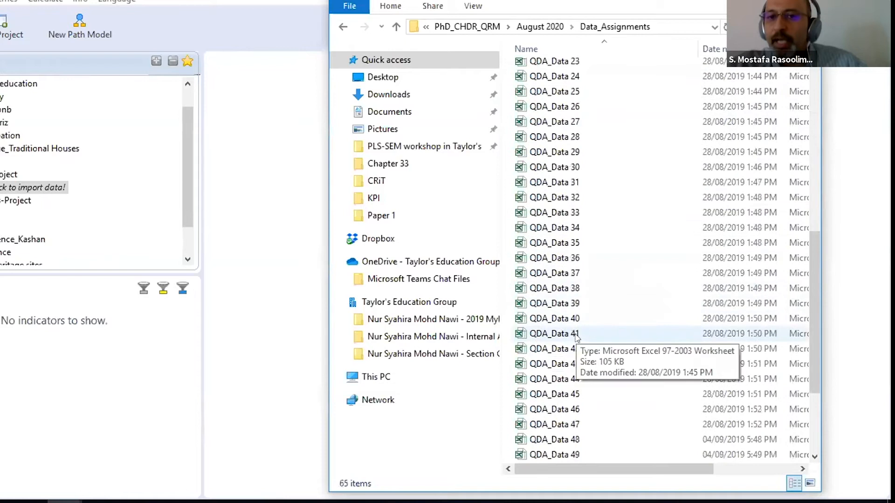
{"action": "scroll", "coordinate": [583, 327], "scroll_direction": "up", "scroll_amount": 13}
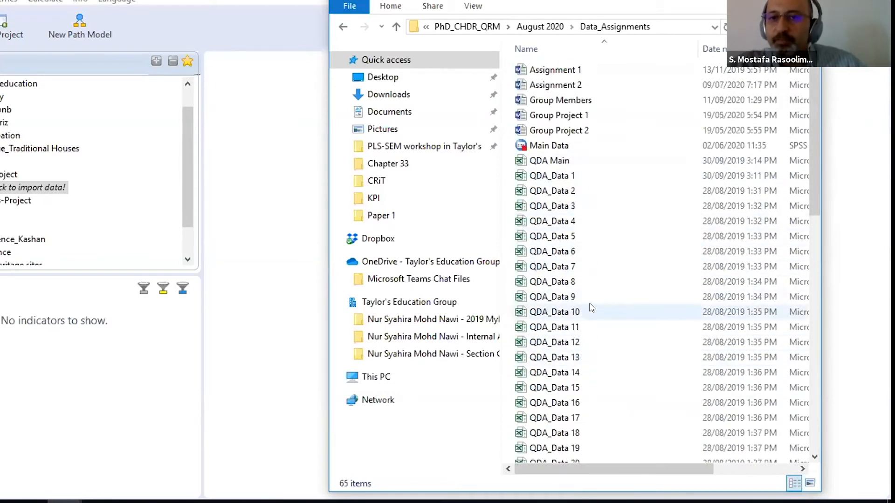
{"action": "scroll", "coordinate": [592, 300], "scroll_direction": "down", "scroll_amount": 12}
{"action": "scroll", "coordinate": [592, 296], "scroll_direction": "down", "scroll_amount": 1}
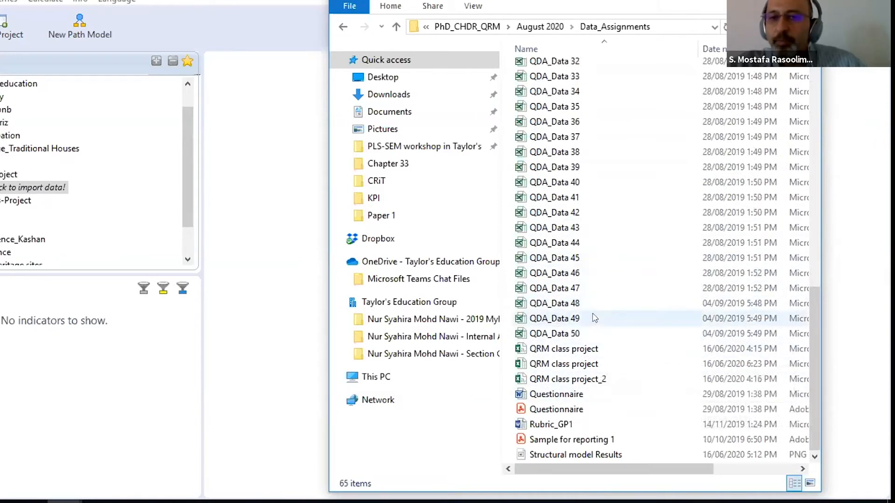
{"action": "scroll", "coordinate": [536, 336], "scroll_direction": "up", "scroll_amount": 9}
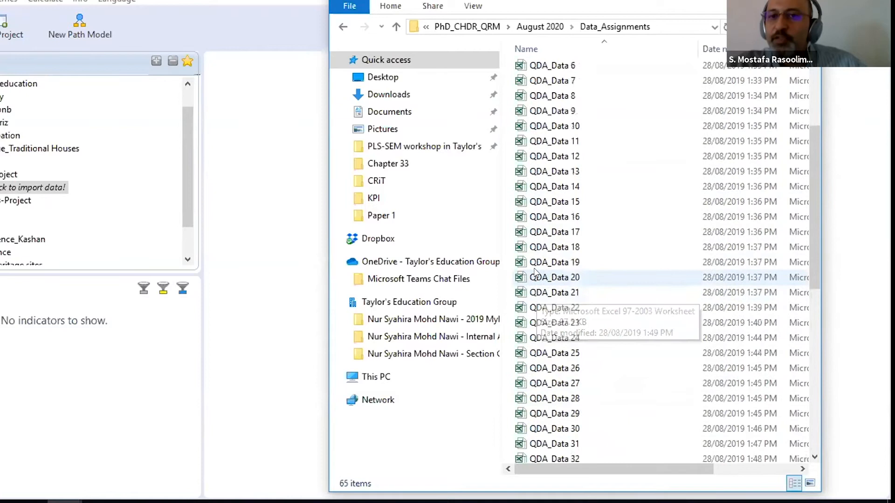
{"action": "scroll", "coordinate": [536, 270], "scroll_direction": "up", "scroll_amount": 4}
{"action": "scroll", "coordinate": [537, 274], "scroll_direction": "down", "scroll_amount": 7}
{"action": "scroll", "coordinate": [536, 275], "scroll_direction": "up", "scroll_amount": 7}
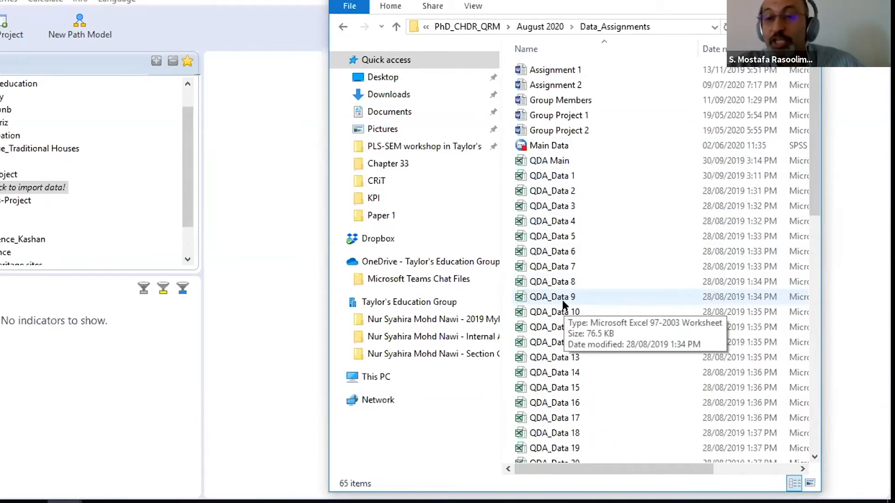
{"action": "scroll", "coordinate": [563, 300], "scroll_direction": "down", "scroll_amount": 10}
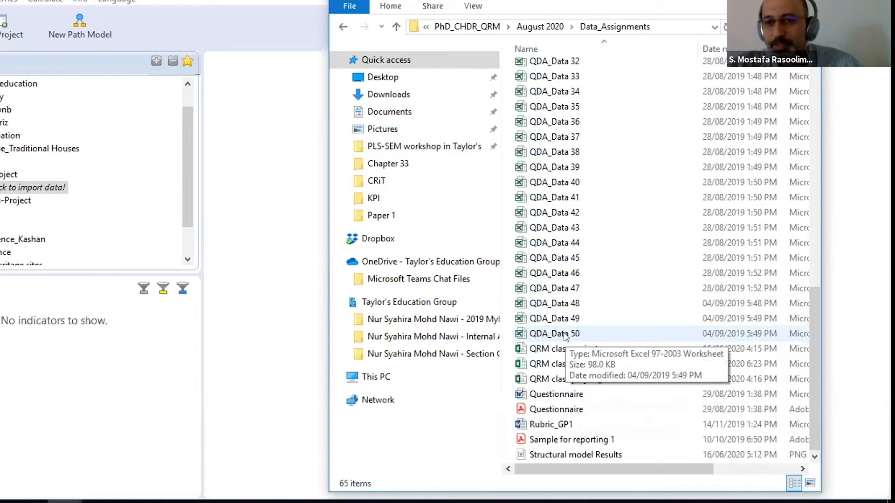
Open the QDA_Data 50 workbook in Excel, clear the row selection and look through its data rows.
{"action": "double_click", "coordinate": [565, 335]}
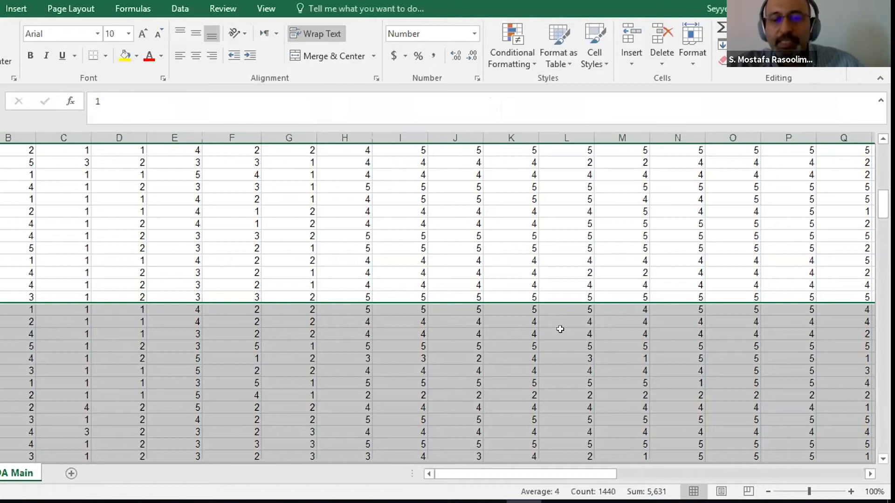
{"action": "left_click", "coordinate": [404, 212]}
{"action": "scroll", "coordinate": [499, 318], "scroll_direction": "up", "scroll_amount": 6}
{"action": "scroll", "coordinate": [499, 319], "scroll_direction": "down", "scroll_amount": 15}
{"action": "scroll", "coordinate": [499, 319], "scroll_direction": "down", "scroll_amount": 15}
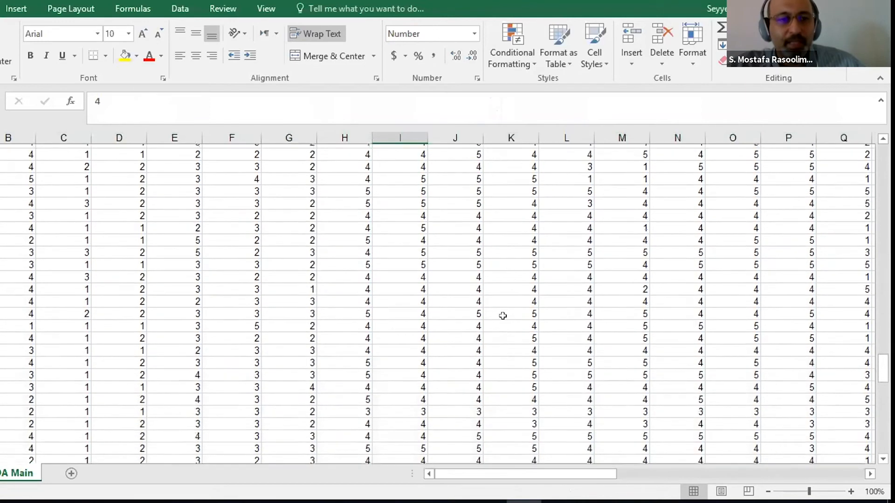
Examine the remaining QDA_Data 50 rows down to the last record and return to the header row.
{"action": "scroll", "coordinate": [502, 316], "scroll_direction": "down", "scroll_amount": 5}
{"action": "scroll", "coordinate": [502, 315], "scroll_direction": "down", "scroll_amount": 10}
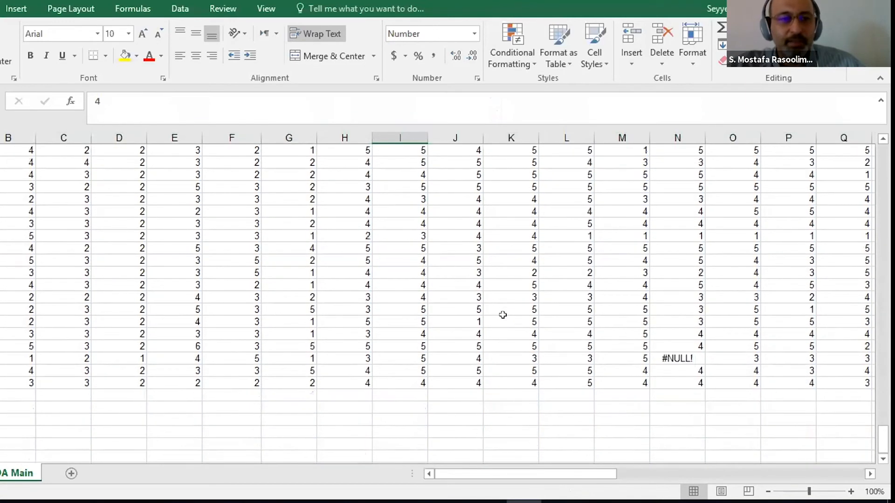
{"action": "scroll", "coordinate": [502, 315], "scroll_direction": "up", "scroll_amount": 15}
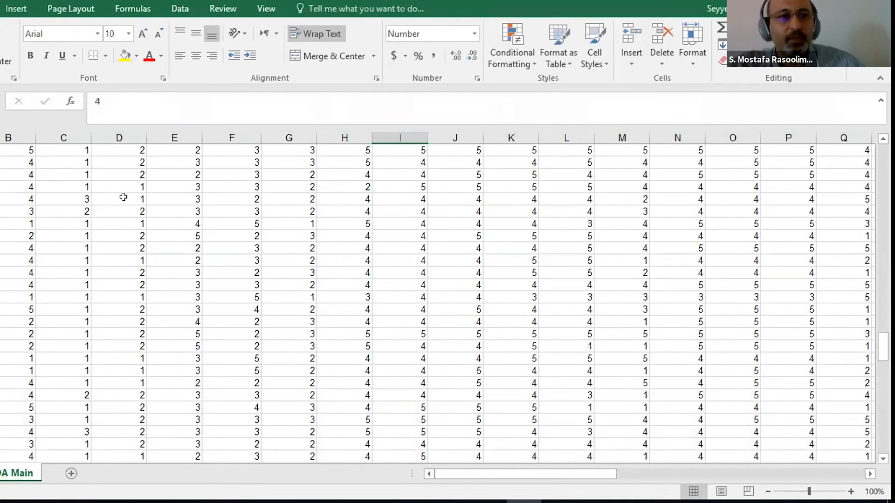
{"action": "scroll", "coordinate": [131, 212], "scroll_direction": "up", "scroll_amount": 10}
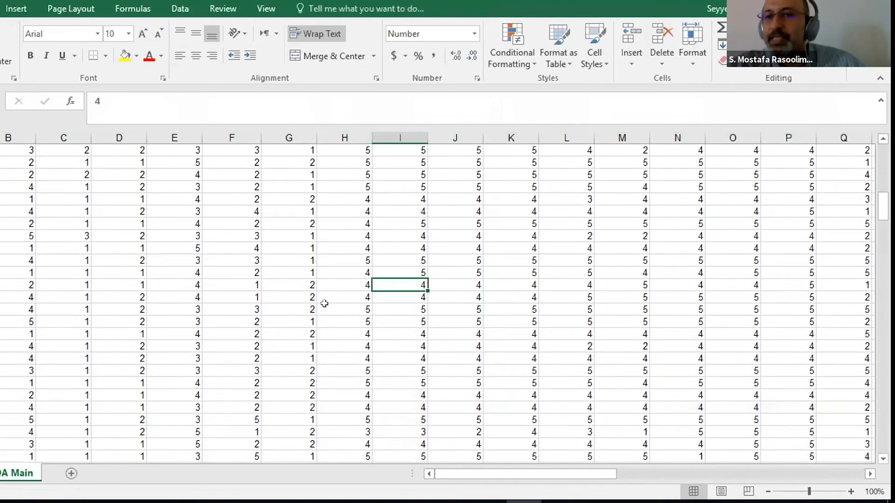
{"action": "scroll", "coordinate": [338, 296], "scroll_direction": "up", "scroll_amount": 5}
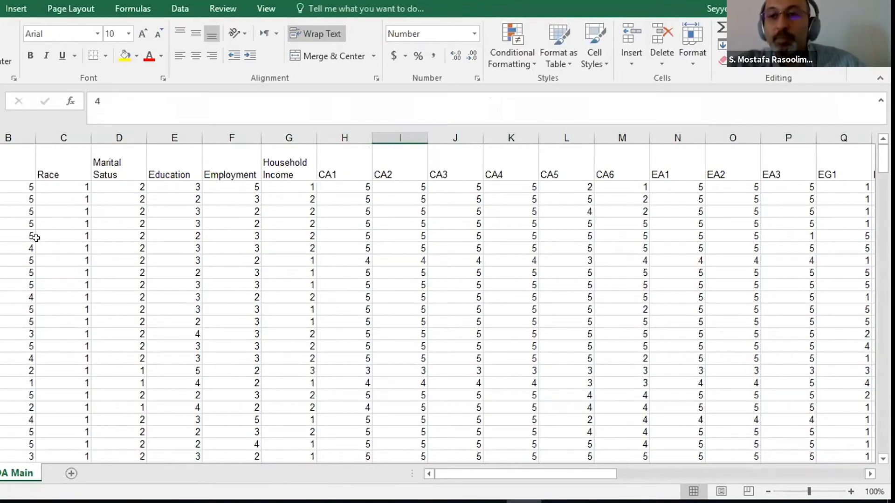
Save the QDA_Data 50 workbook as CSV (Comma delimited) in the Data_Assignments folder, accepting the format's feature loss.
{"action": "key", "text": "alt+f"}
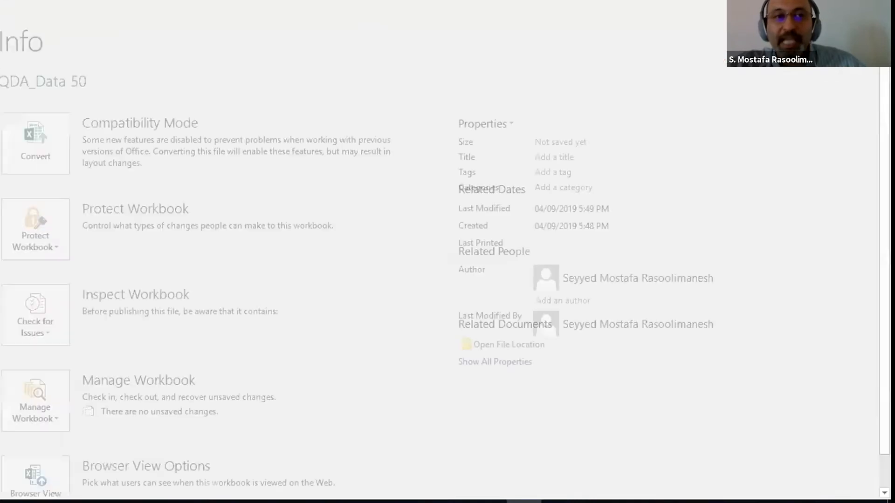
{"action": "key", "text": "a"}
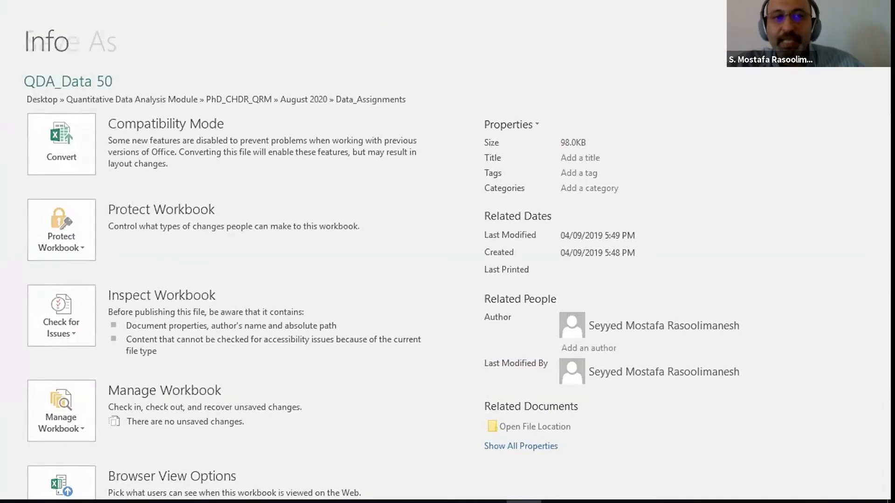
{"action": "left_click", "coordinate": [291, 101]}
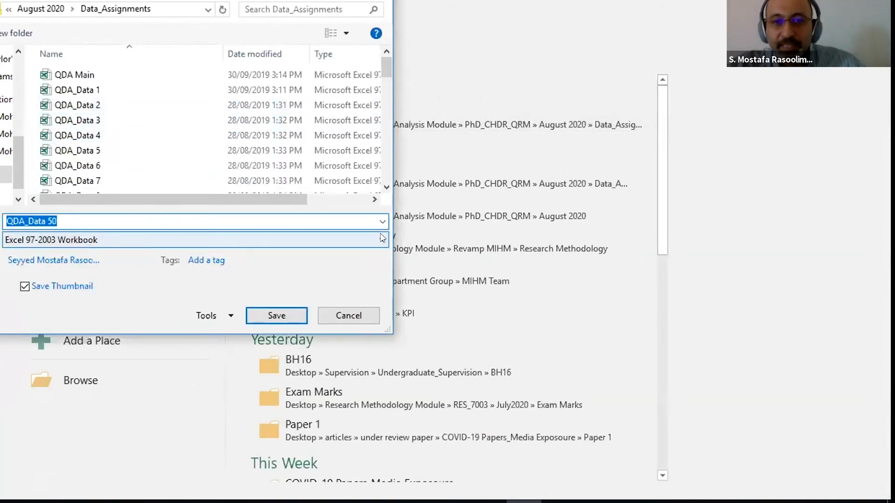
{"action": "left_click", "coordinate": [242, 239]}
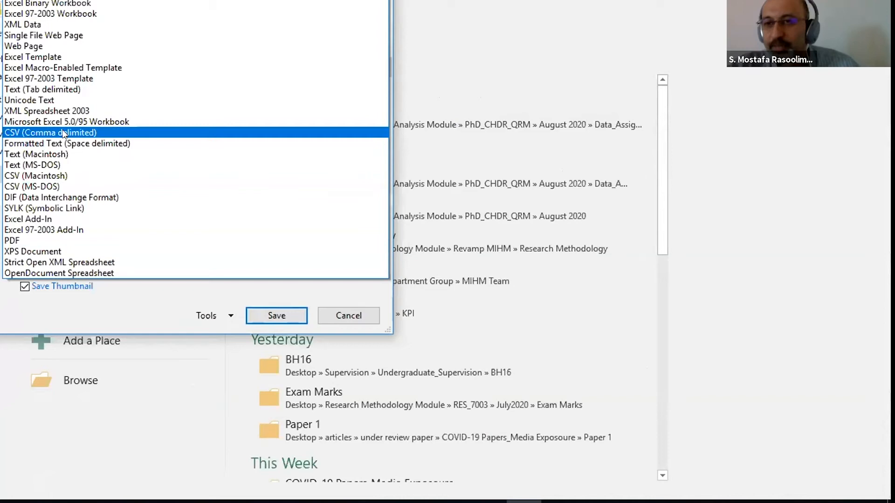
{"action": "left_click", "coordinate": [92, 132]}
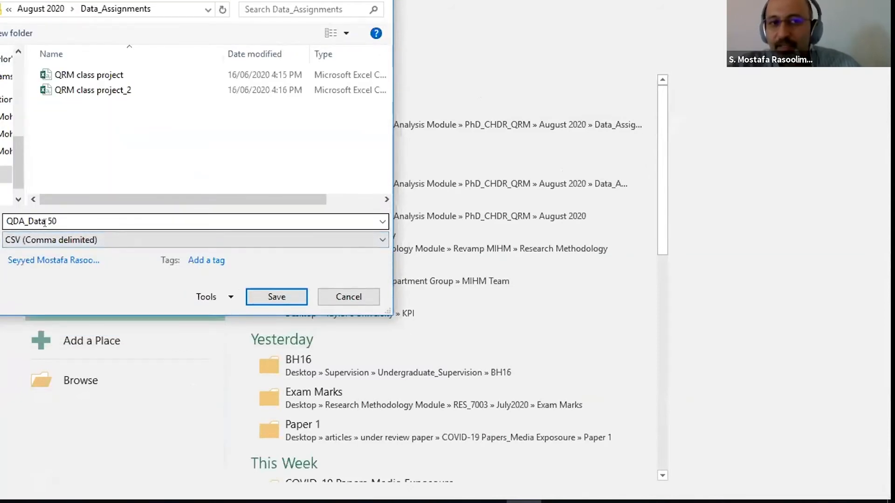
{"action": "left_click", "coordinate": [271, 293]}
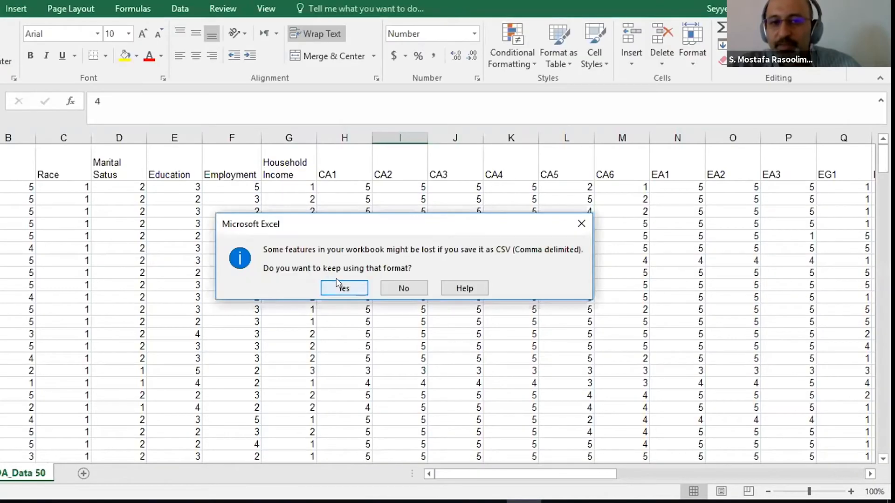
{"action": "left_click", "coordinate": [345, 287]}
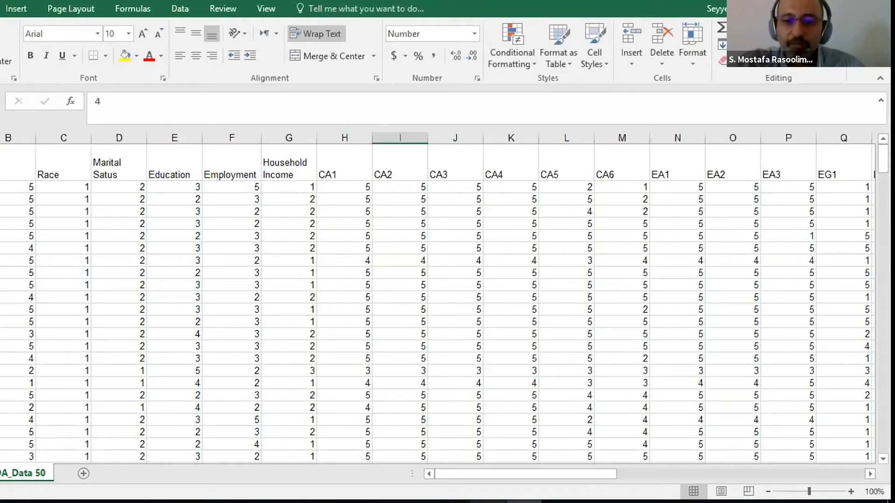
Switch to SmartPLS and start importing data into the QRM Class-Project project.
{"action": "mouse_move", "coordinate": [311, 502]}
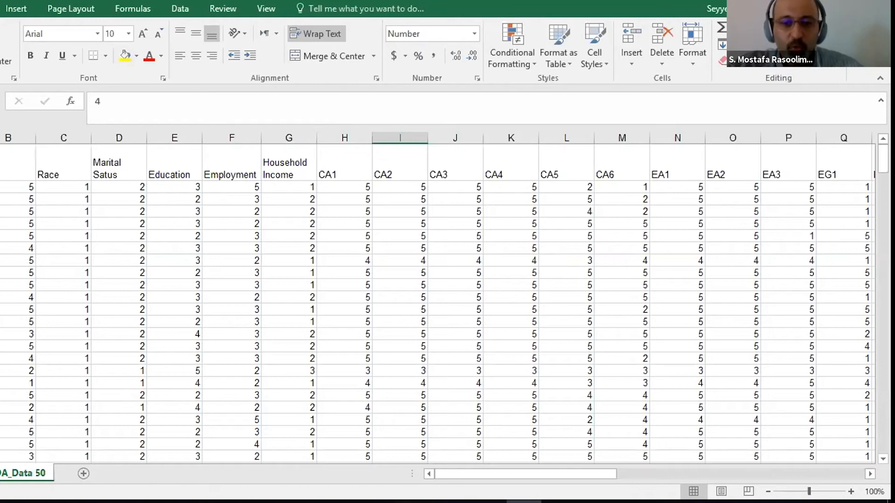
{"action": "left_click", "coordinate": [303, 501]}
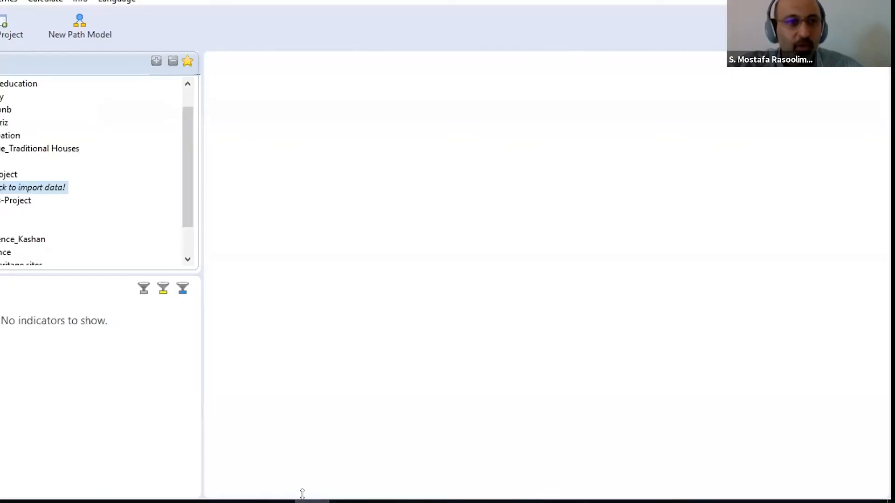
{"action": "double_click", "coordinate": [1, 189]}
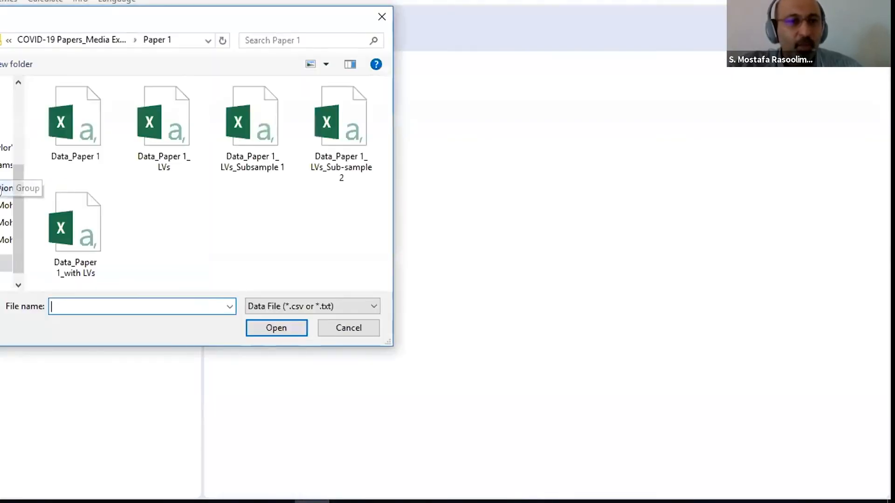
Browse from the Desktop through Quantitative Data Analysis Module, PhD_CHDR_QRM and August 2020 to the Data_Assignments folder.
{"action": "left_click", "coordinate": [14, 104]}
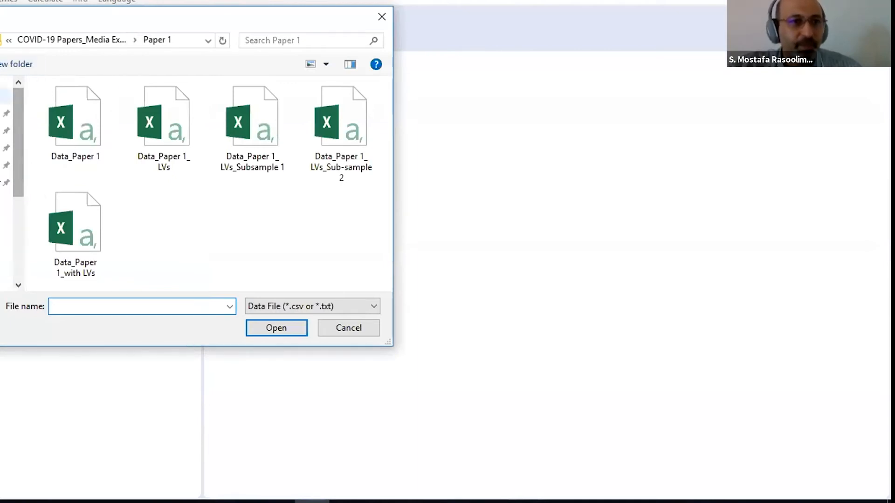
{"action": "left_click", "coordinate": [6, 114]}
{"action": "scroll", "coordinate": [111, 219], "scroll_direction": "down", "scroll_amount": 3}
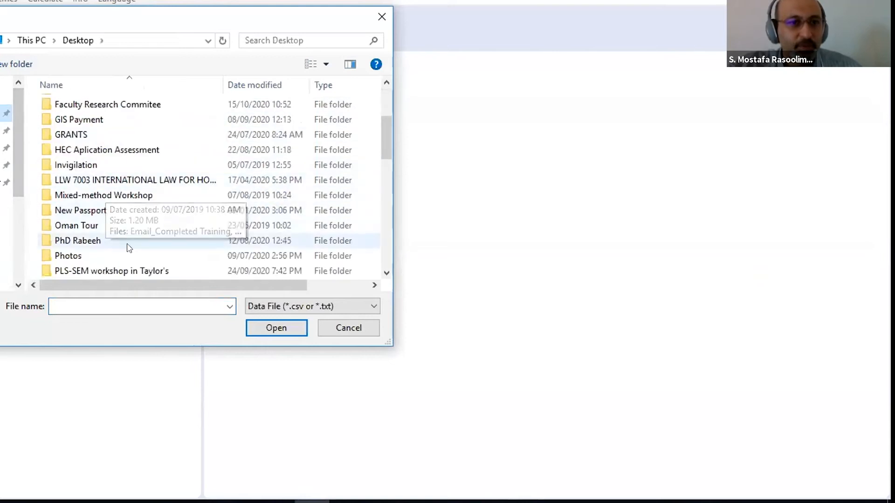
{"action": "scroll", "coordinate": [119, 235], "scroll_direction": "down", "scroll_amount": 2}
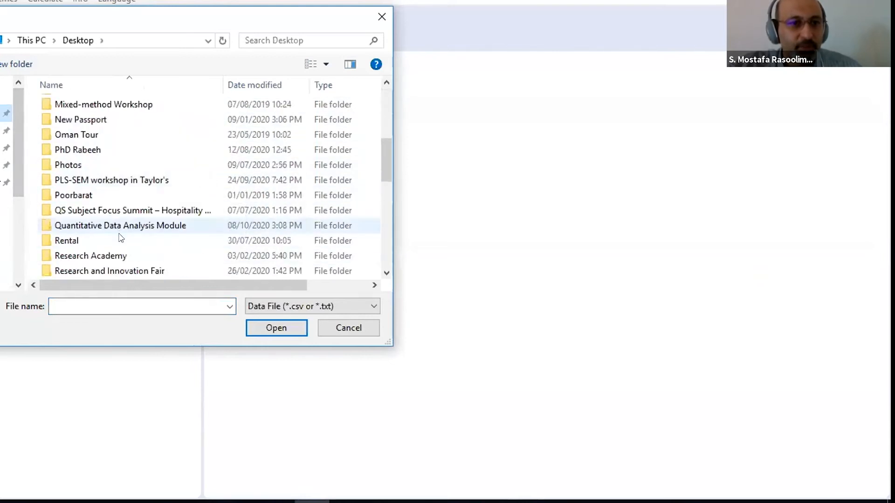
{"action": "double_click", "coordinate": [109, 227]}
{"action": "double_click", "coordinate": [161, 120]}
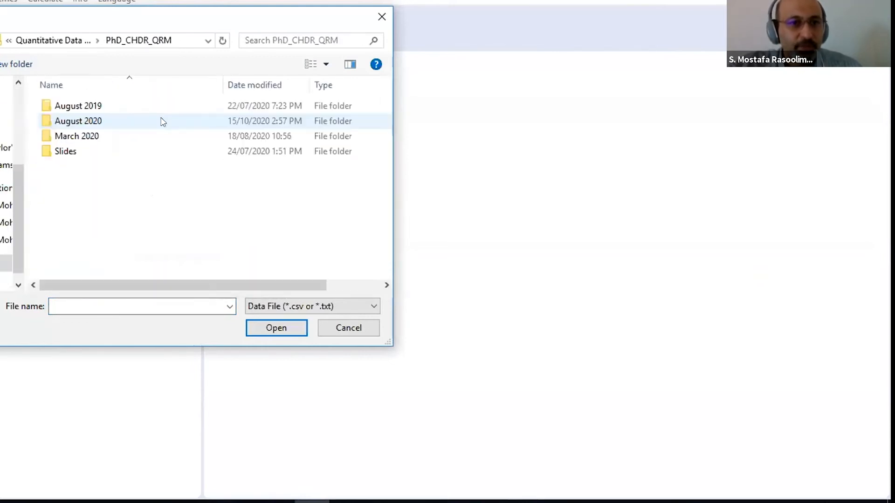
{"action": "double_click", "coordinate": [84, 121]}
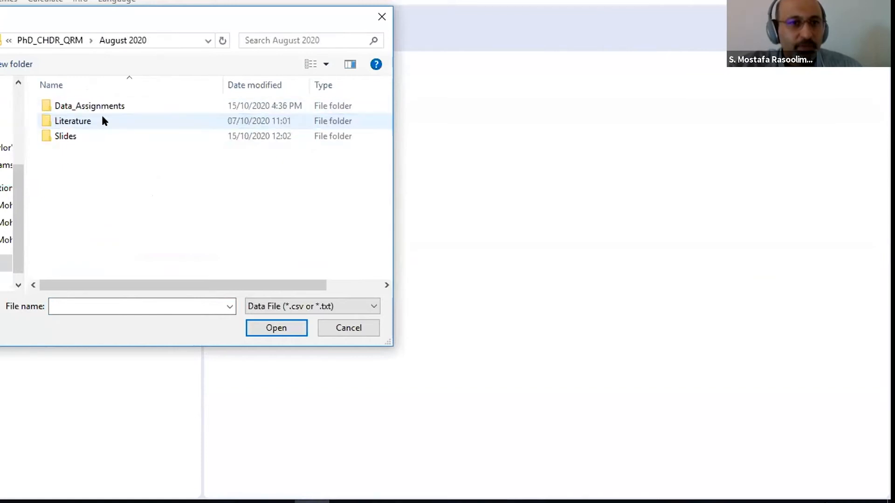
{"action": "double_click", "coordinate": [105, 107]}
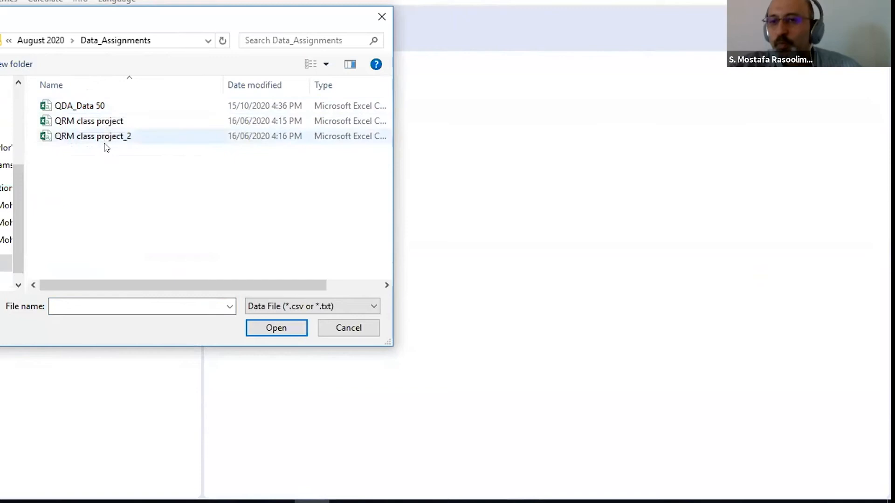
Import the QDA_Data 50 CSV file into the project under the name QDA_Data 50.
{"action": "left_click", "coordinate": [72, 105]}
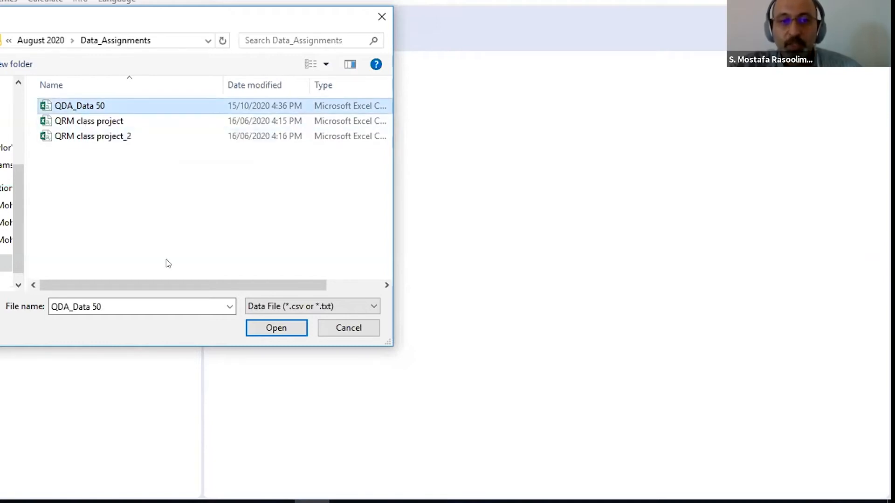
{"action": "left_click", "coordinate": [276, 328]}
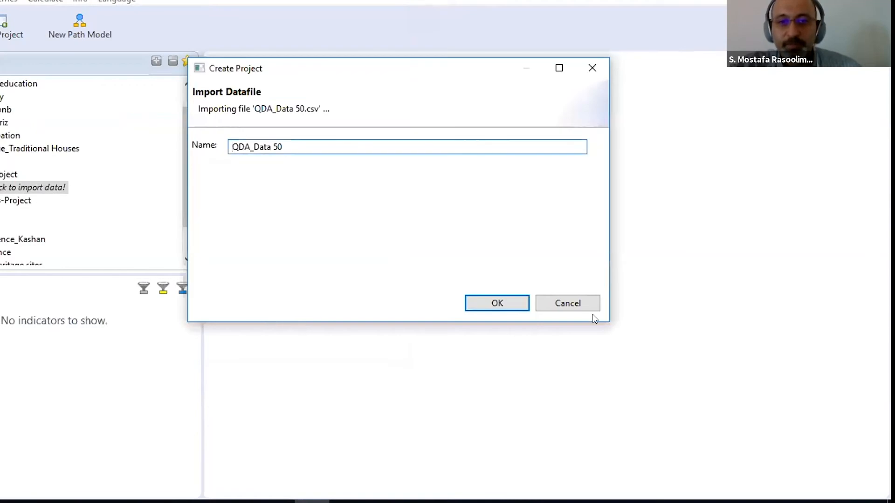
{"action": "left_click", "coordinate": [523, 298]}
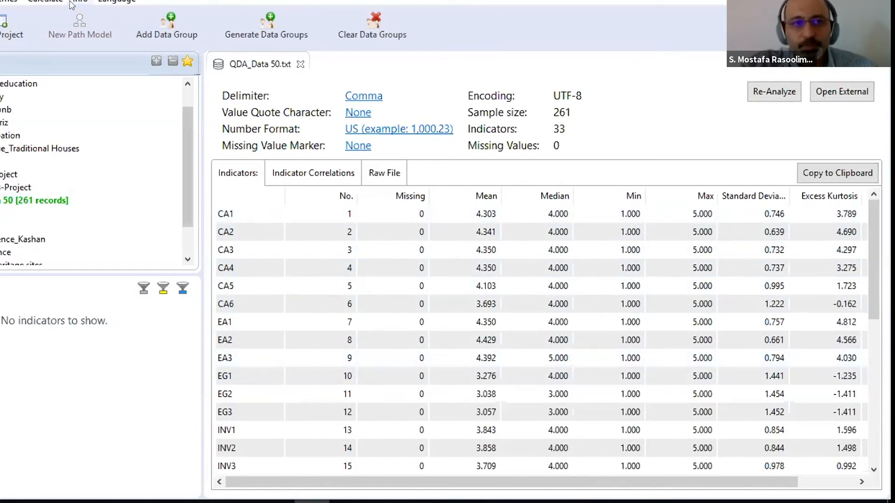
Review the imported indicators and their descriptive statistics, including the Excess Kurtosis and Skewness columns.
{"action": "scroll", "coordinate": [723, 284], "scroll_direction": "down", "scroll_amount": 2}
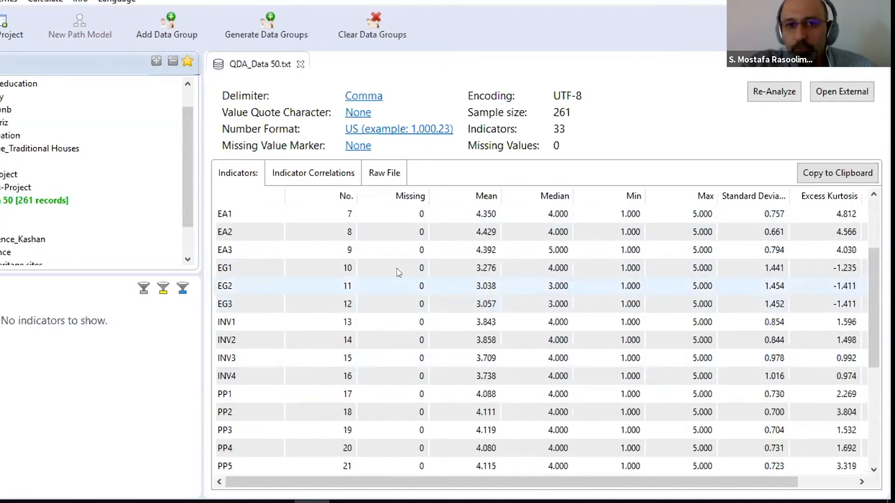
{"action": "scroll", "coordinate": [350, 294], "scroll_direction": "up", "scroll_amount": 2}
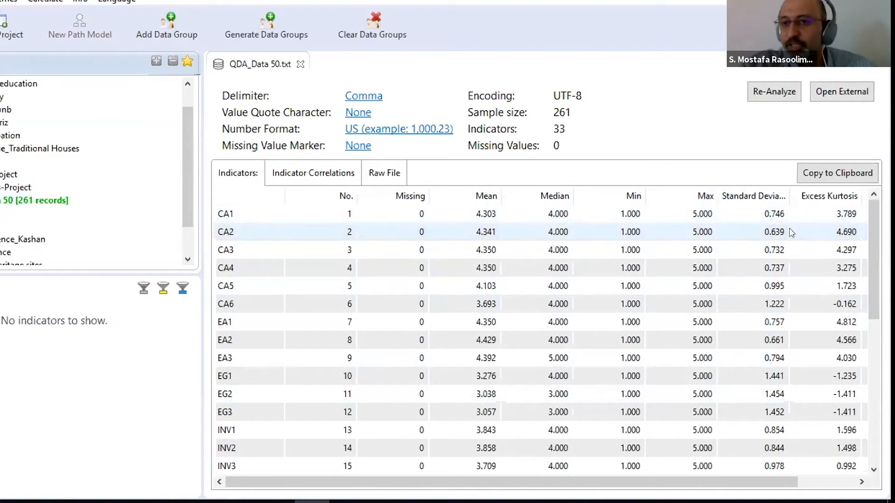
{"action": "left_click", "coordinate": [862, 483]}
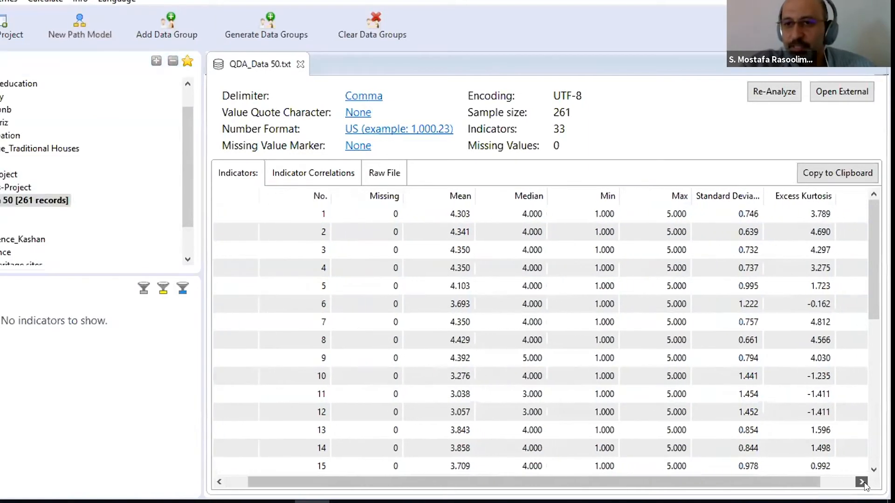
{"action": "left_click", "coordinate": [862, 483]}
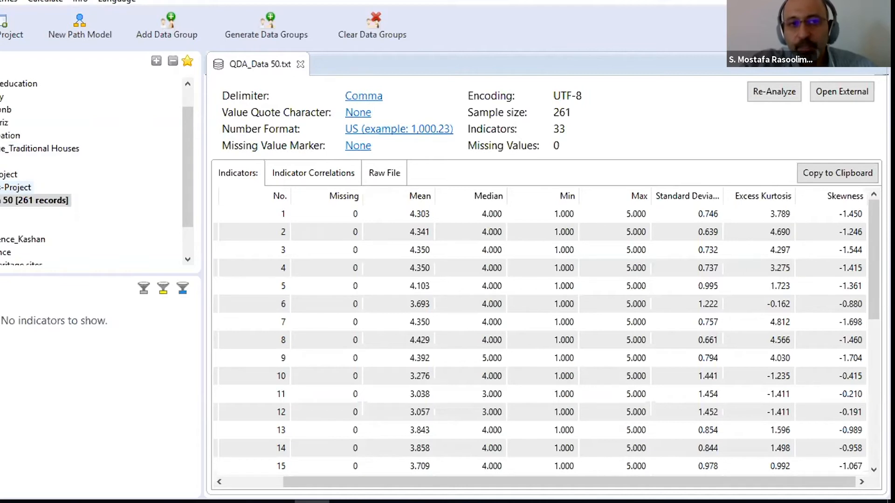
Open the QRM Class-Project path model and look through its list of indicators.
{"action": "left_click", "coordinate": [17, 187]}
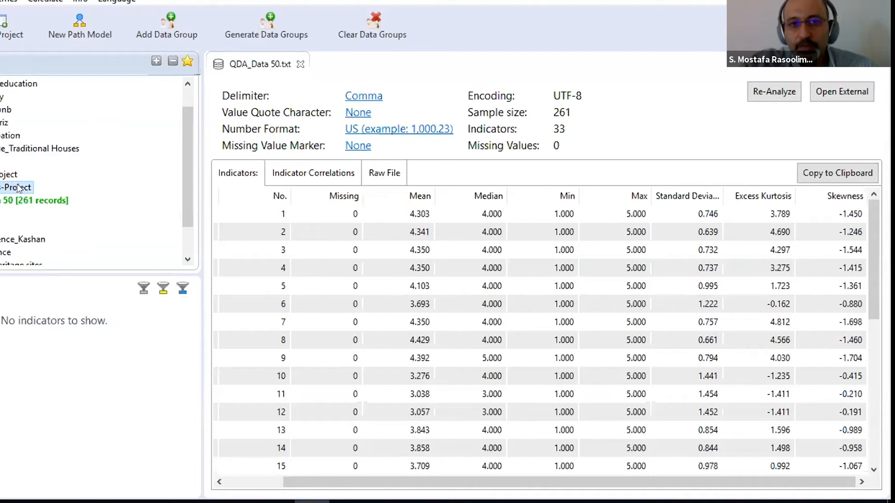
{"action": "double_click", "coordinate": [18, 188]}
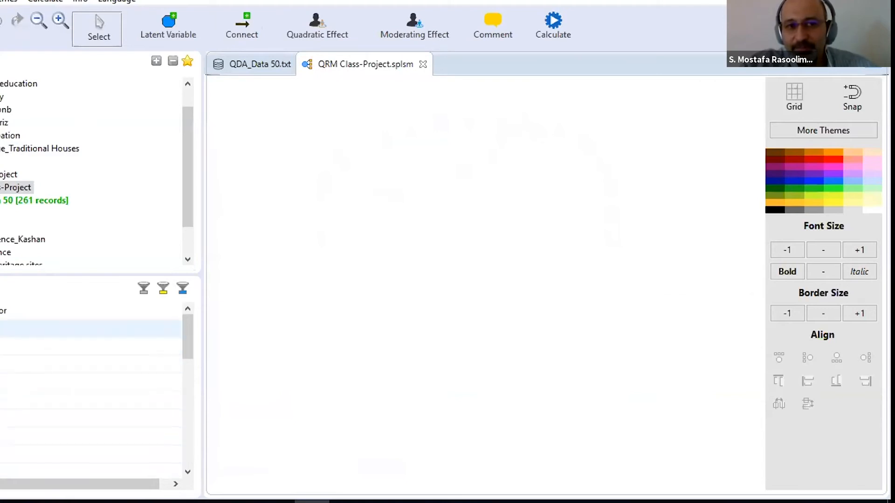
{"action": "scroll", "coordinate": [91, 391], "scroll_direction": "down", "scroll_amount": 5}
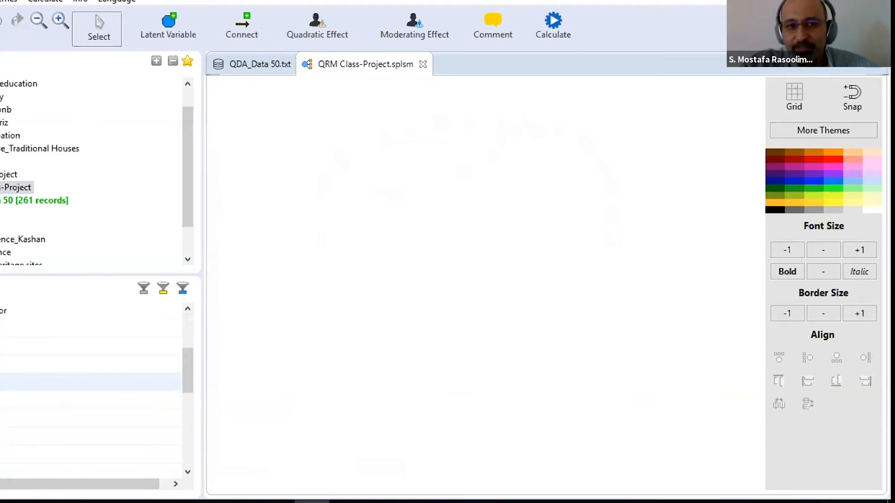
{"action": "scroll", "coordinate": [91, 392], "scroll_direction": "down", "scroll_amount": 5}
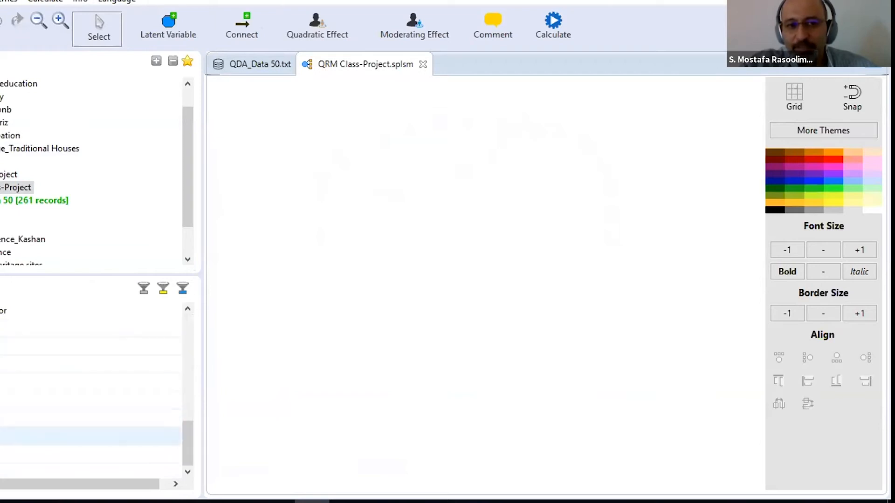
{"action": "scroll", "coordinate": [91, 392], "scroll_direction": "up", "scroll_amount": 10}
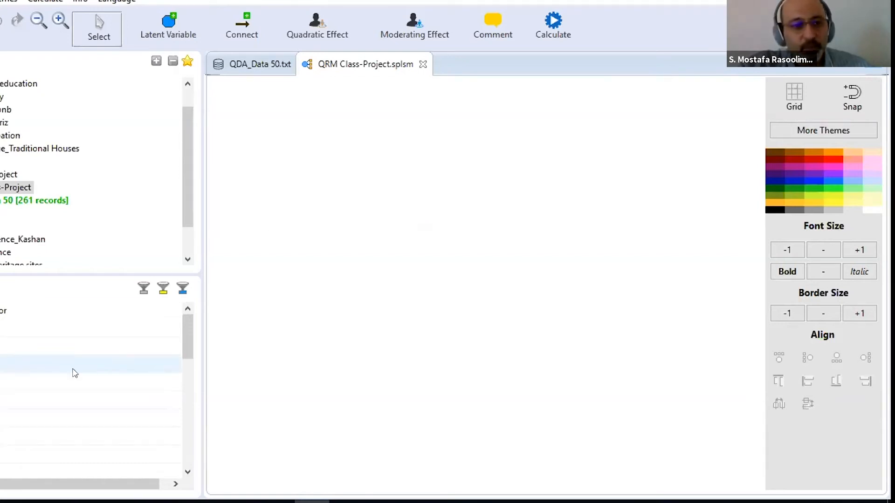
{"action": "scroll", "coordinate": [75, 373], "scroll_direction": "down", "scroll_amount": 2}
{"action": "scroll", "coordinate": [77, 372], "scroll_direction": "down", "scroll_amount": 2}
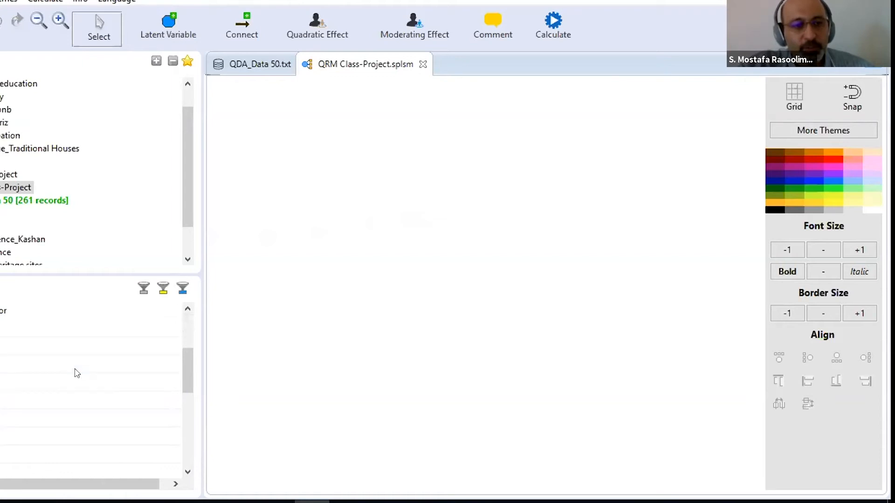
{"action": "scroll", "coordinate": [77, 370], "scroll_direction": "down", "scroll_amount": 2}
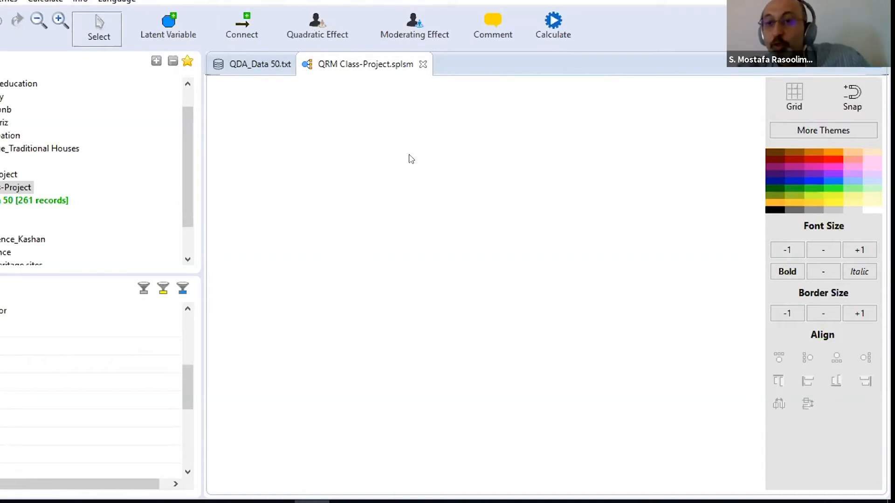
Place seven latent variables on the model canvas, three stacked in a column and four spread out to their right.
{"action": "left_click", "coordinate": [166, 23]}
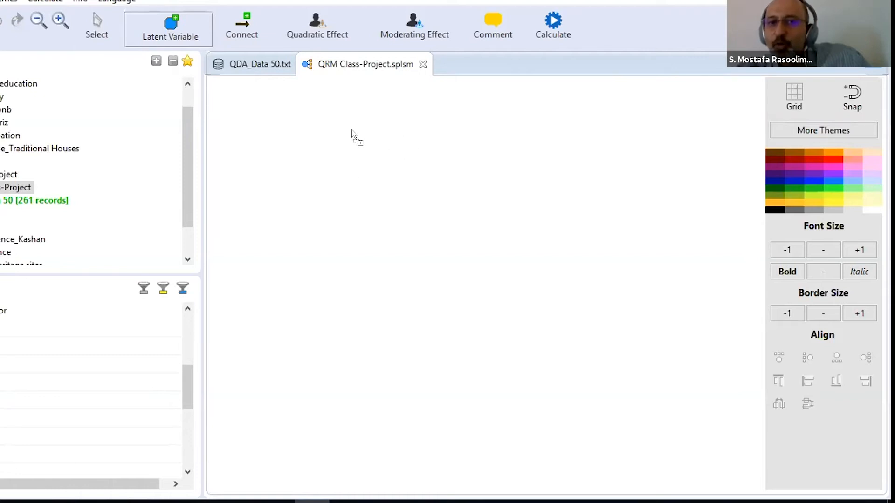
{"action": "left_click", "coordinate": [325, 120]}
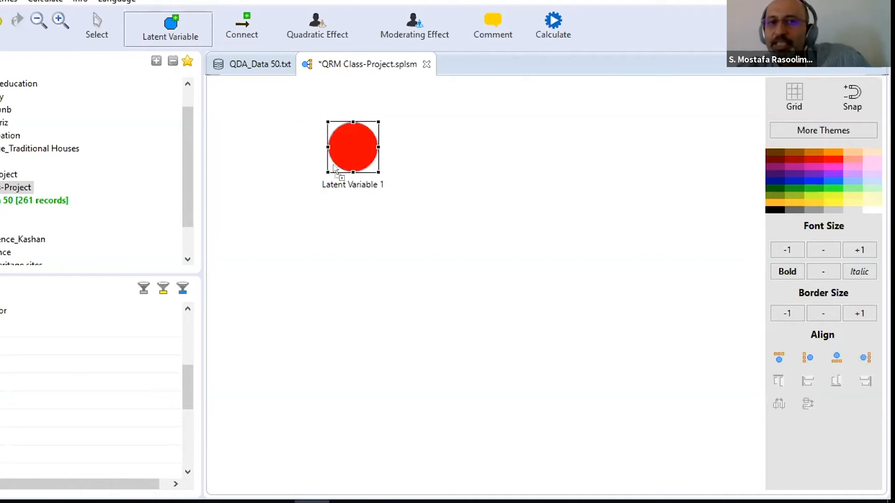
{"action": "left_click", "coordinate": [341, 215]}
{"action": "left_click", "coordinate": [357, 322]}
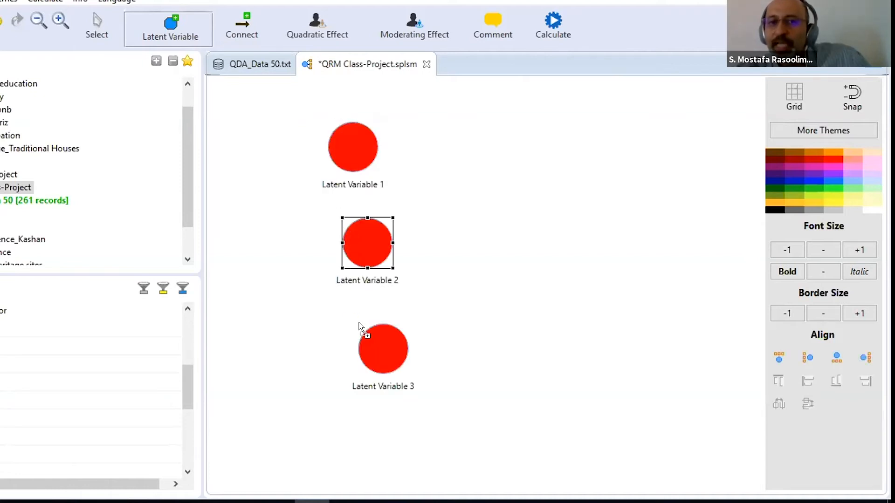
{"action": "left_click", "coordinate": [512, 362]}
{"action": "left_click", "coordinate": [538, 214]}
{"action": "left_click", "coordinate": [522, 130]}
{"action": "left_click", "coordinate": [451, 100]}
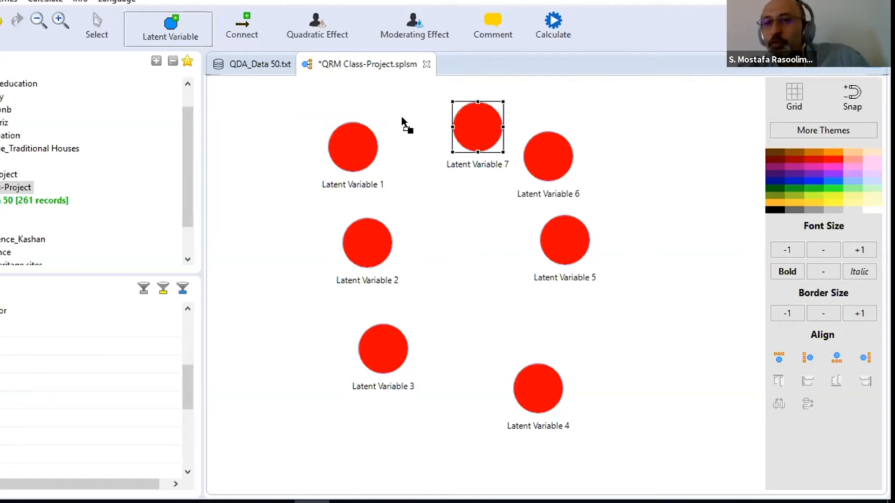
{"action": "left_click", "coordinate": [96, 27]}
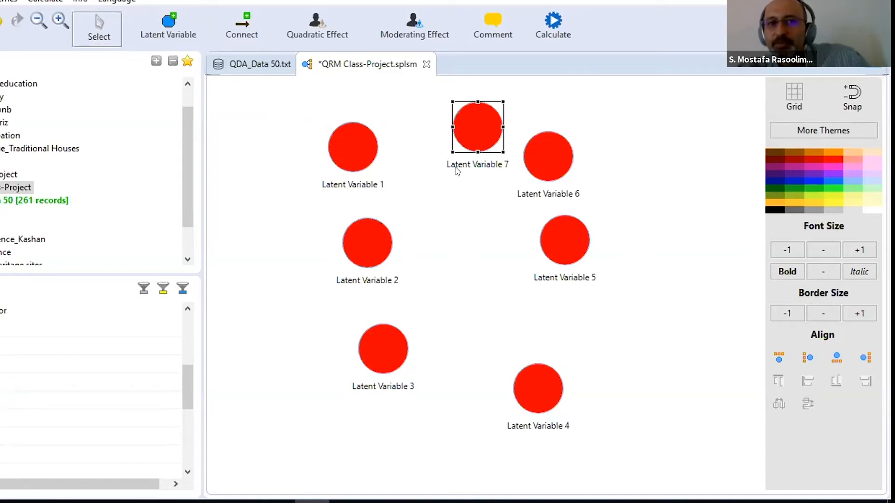
{"action": "left_click", "coordinate": [455, 205]}
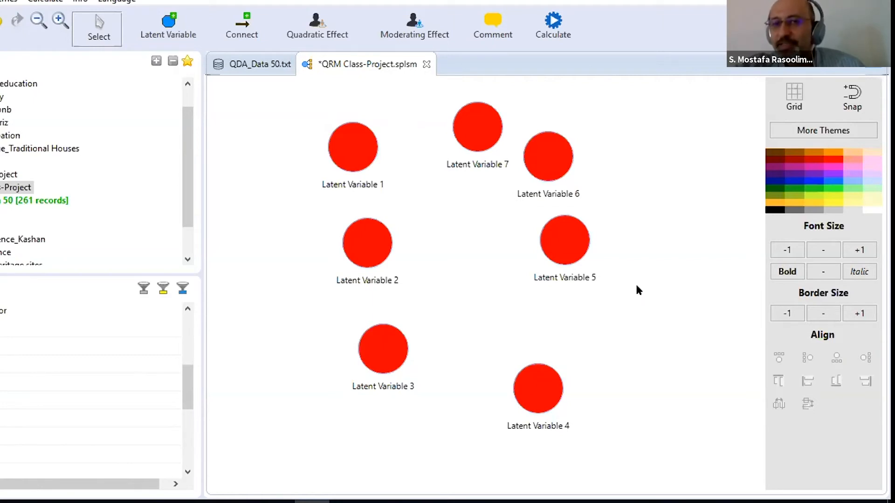
Delete Latent Variable 7, Latent Variable 6 and Latent Variable 5 from the model.
{"action": "right_click", "coordinate": [471, 115]}
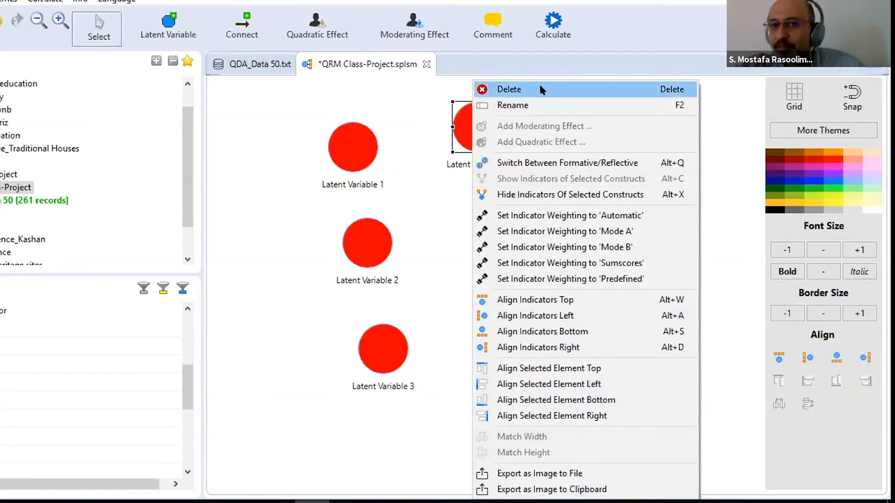
{"action": "left_click", "coordinate": [503, 89]}
{"action": "right_click", "coordinate": [548, 151]}
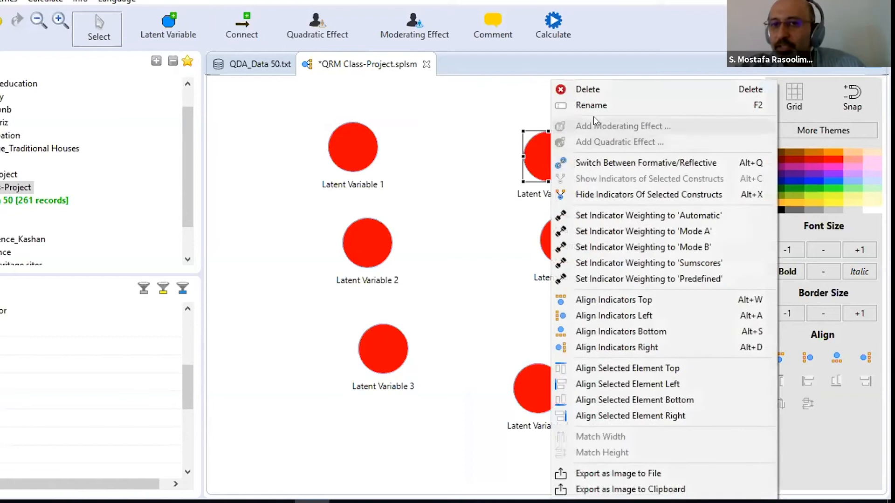
{"action": "left_click", "coordinate": [590, 90]}
{"action": "right_click", "coordinate": [568, 238]}
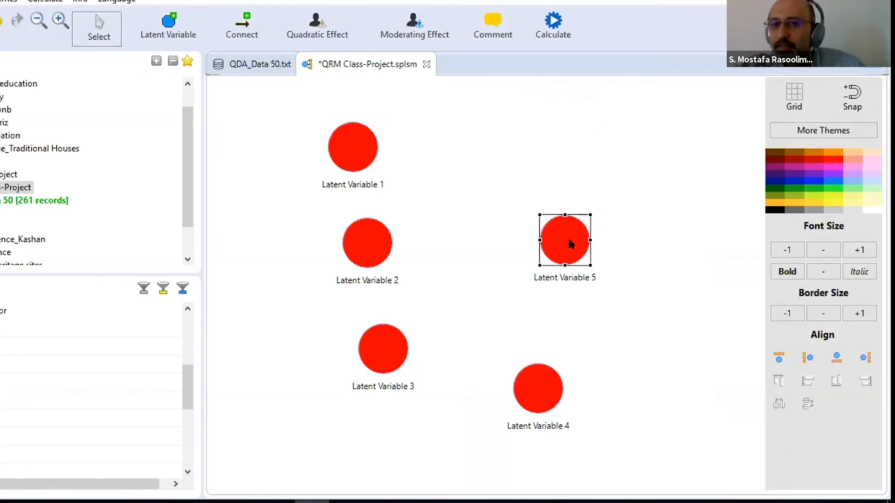
{"action": "left_click", "coordinate": [605, 89]}
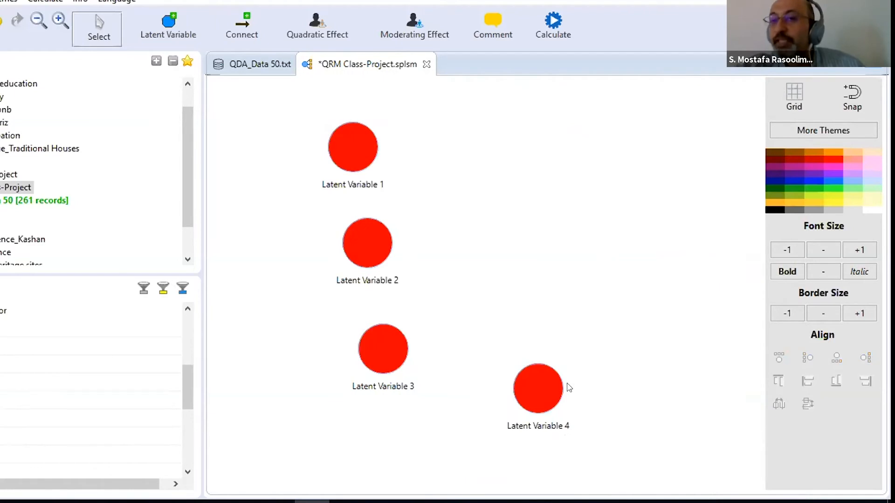
Line up Latent Variables 2 and 3 in a column below Latent Variable 1 and move Latent Variable 4 level with Latent Variable 2.
{"action": "mouse_move", "coordinate": [568, 388]}
{"action": "left_click_drag", "start_coordinate": [374, 245], "coordinate": [361, 253]}
{"action": "left_click_drag", "start_coordinate": [390, 343], "coordinate": [357, 346]}
{"action": "left_click_drag", "start_coordinate": [350, 255], "coordinate": [349, 244]}
{"action": "left_click_drag", "start_coordinate": [518, 391], "coordinate": [590, 247]}
{"action": "left_click", "coordinate": [623, 389]}
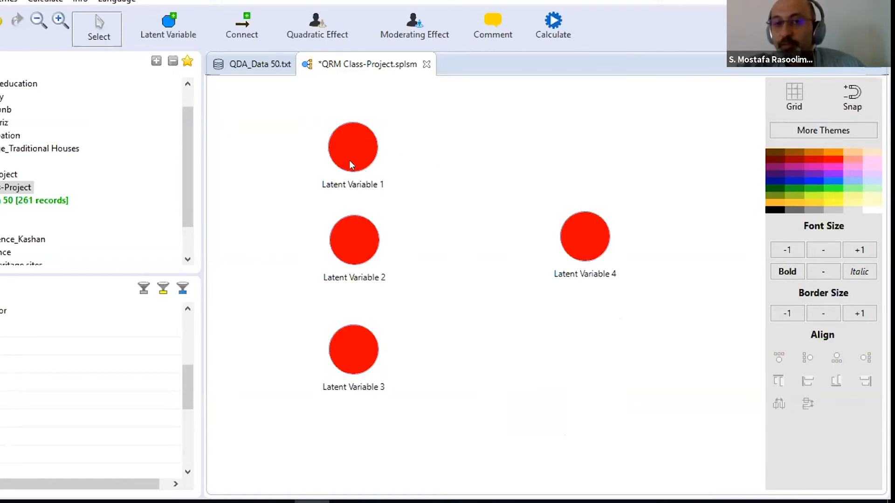
Rename Latent Variable 1 as Community Attachment.
{"action": "right_click", "coordinate": [360, 147]}
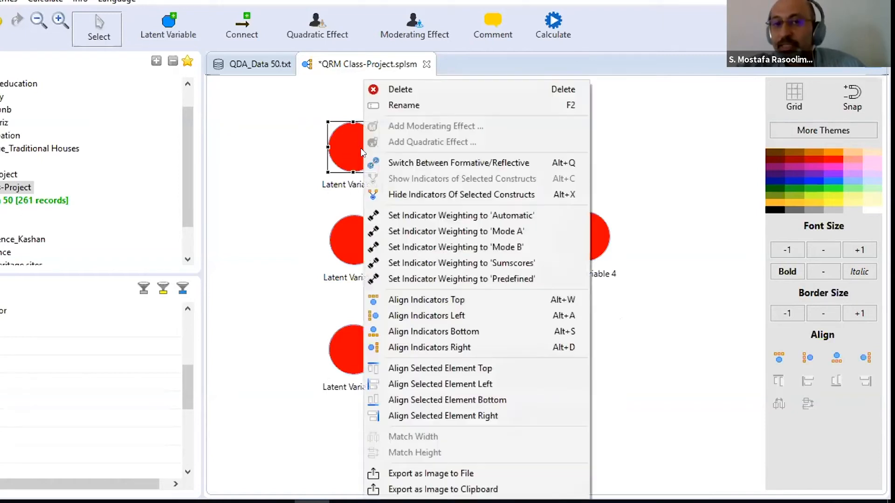
{"action": "left_click", "coordinate": [415, 105]}
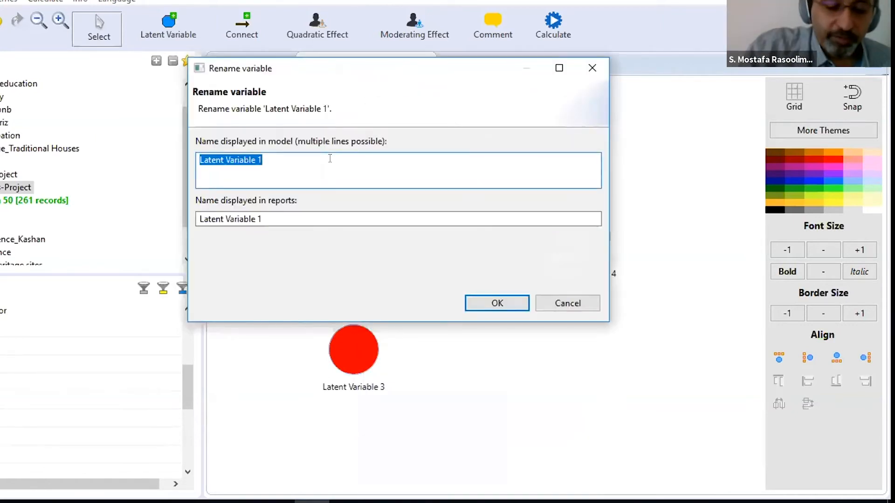
{"action": "type", "text": "Community"}
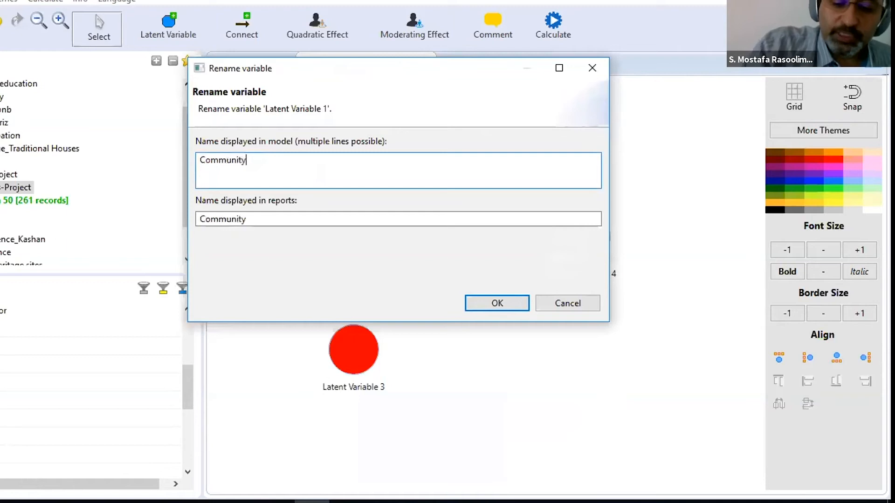
{"action": "type", "text": " Attachment"}
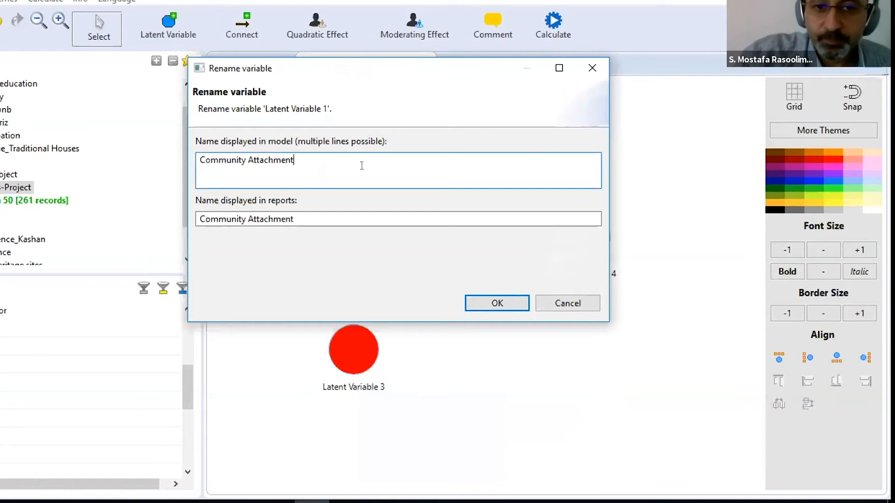
{"action": "left_click", "coordinate": [485, 302]}
Rename Latent Variable 2 as Environmental Attitude.
{"action": "left_click", "coordinate": [369, 272]}
{"action": "right_click", "coordinate": [348, 228]}
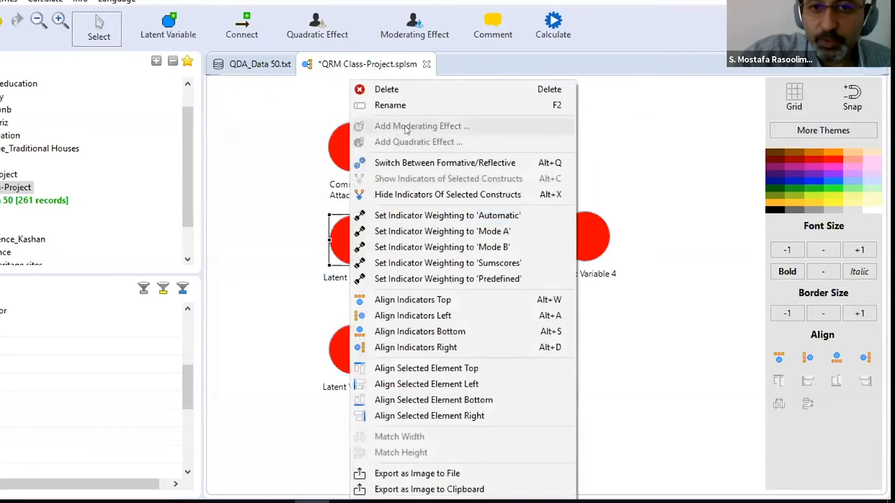
{"action": "left_click", "coordinate": [383, 104]}
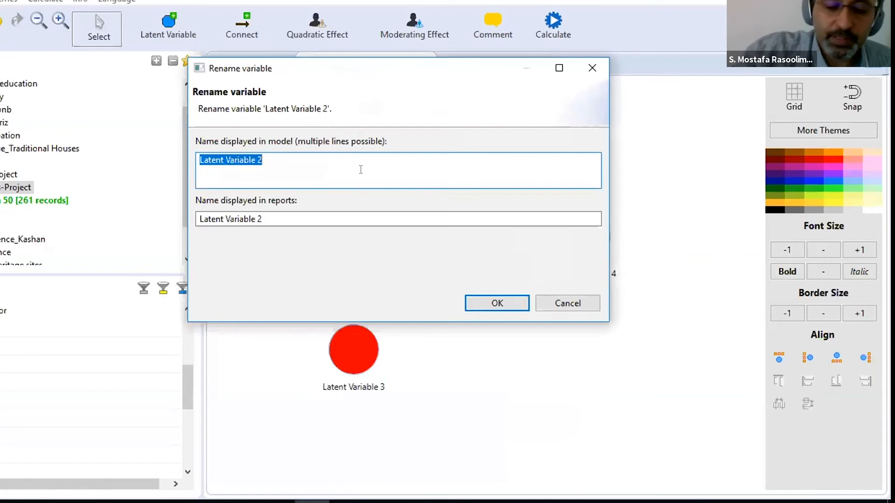
{"action": "type", "text": "En"}
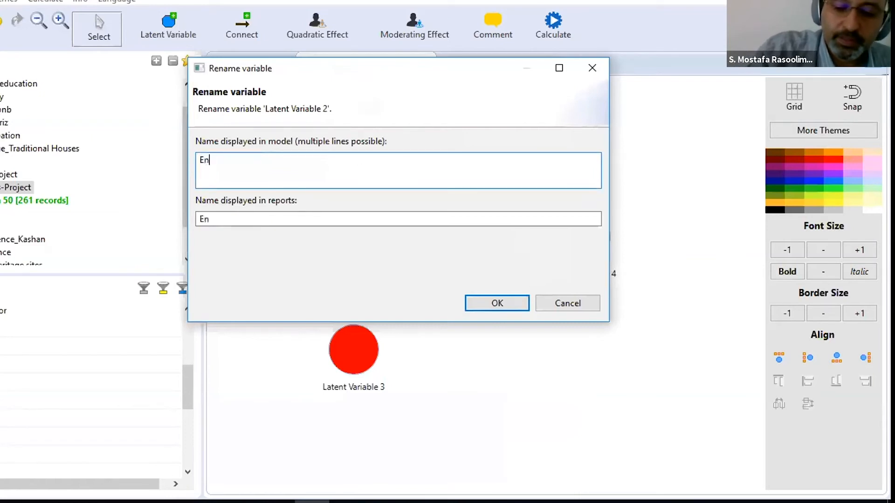
{"action": "type", "text": "vironme"}
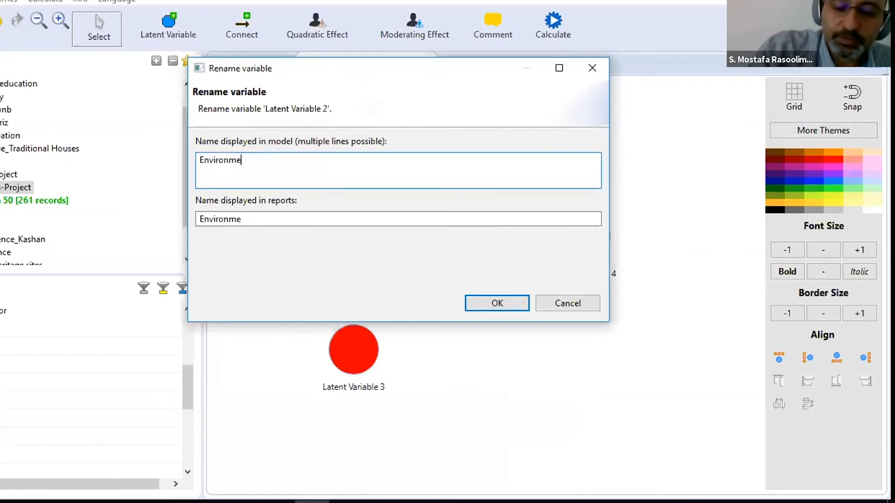
{"action": "type", "text": "ntal Attitude"}
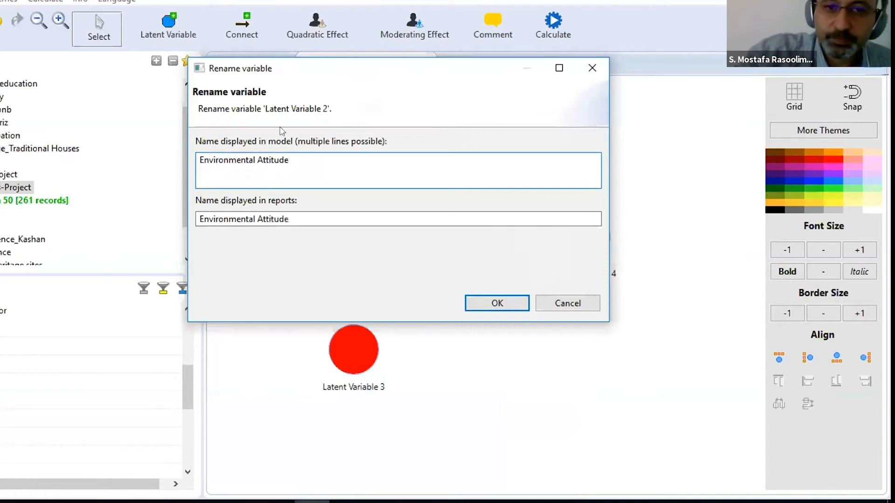
{"action": "left_click", "coordinate": [497, 304]}
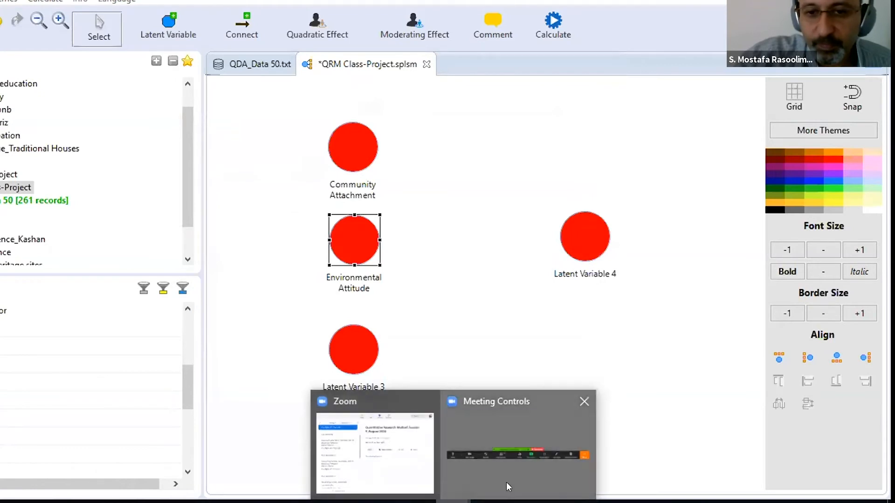
Rename Latent Variable 3 as Economic Gain.
{"action": "right_click", "coordinate": [348, 351]}
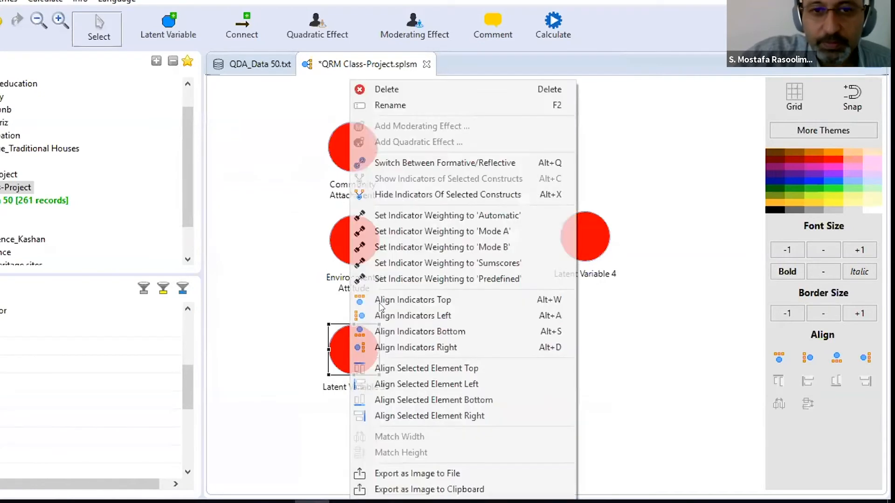
{"action": "left_click", "coordinate": [400, 106]}
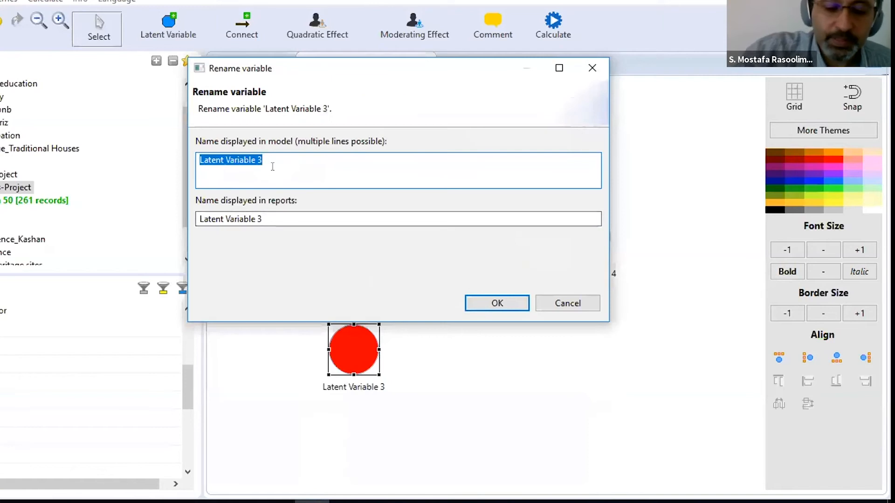
{"action": "type", "text": "Econ"}
{"action": "type", "text": "omid"}
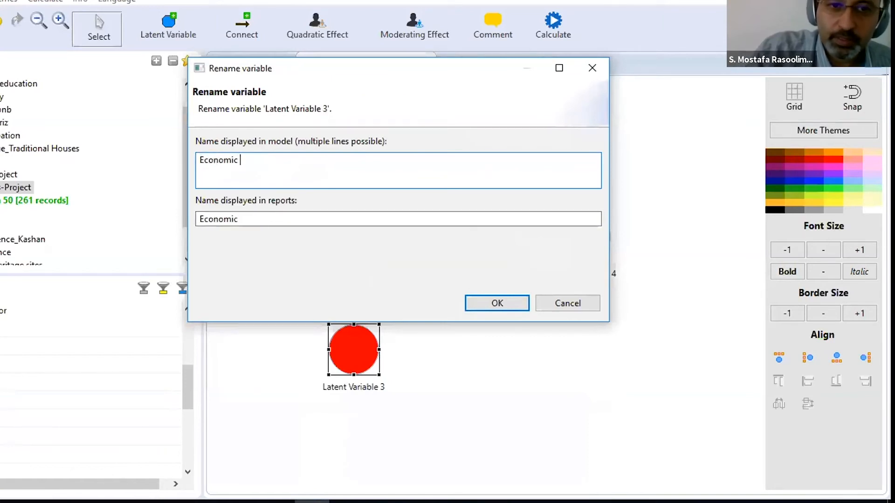
{"action": "type", "text": " Gai"}
{"action": "type", "text": "n"}
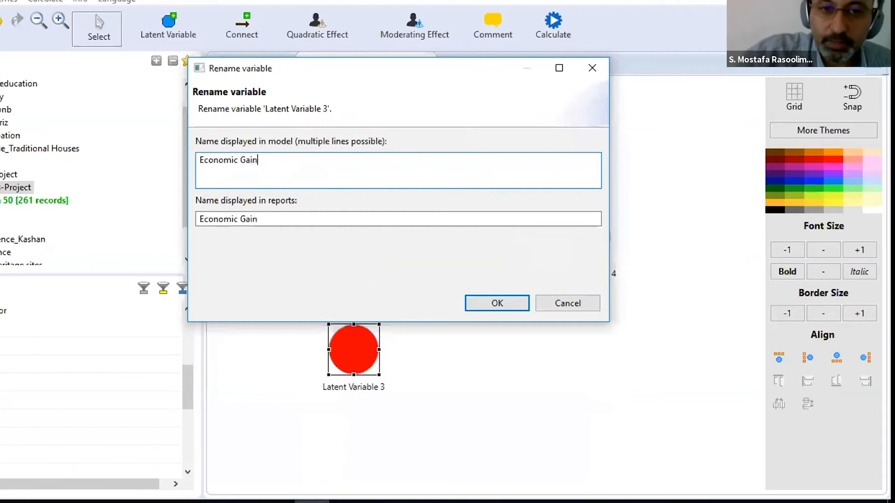
{"action": "left_click", "coordinate": [494, 303]}
{"action": "left_click", "coordinate": [482, 382]}
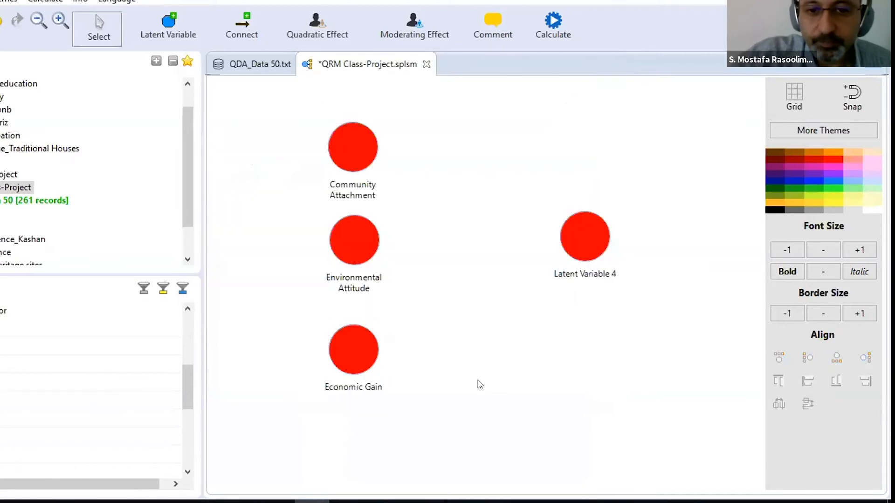
Rename Latent Variable 4 as Positive Perceptions.
{"action": "left_click", "coordinate": [579, 245]}
{"action": "right_click", "coordinate": [580, 245]}
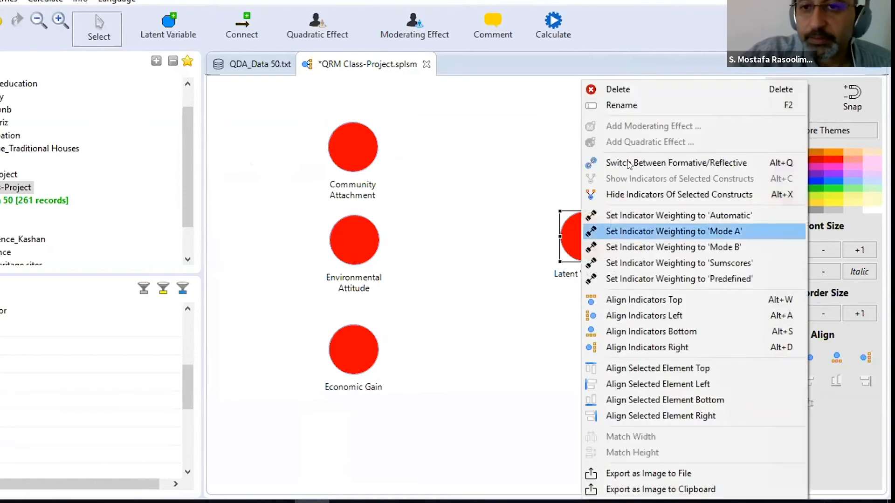
{"action": "left_click", "coordinate": [622, 105]}
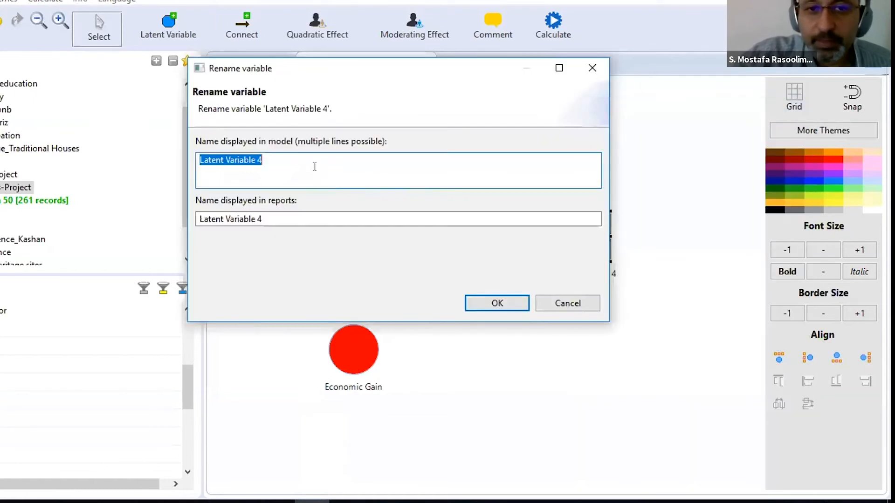
{"action": "type", "text": "Po"}
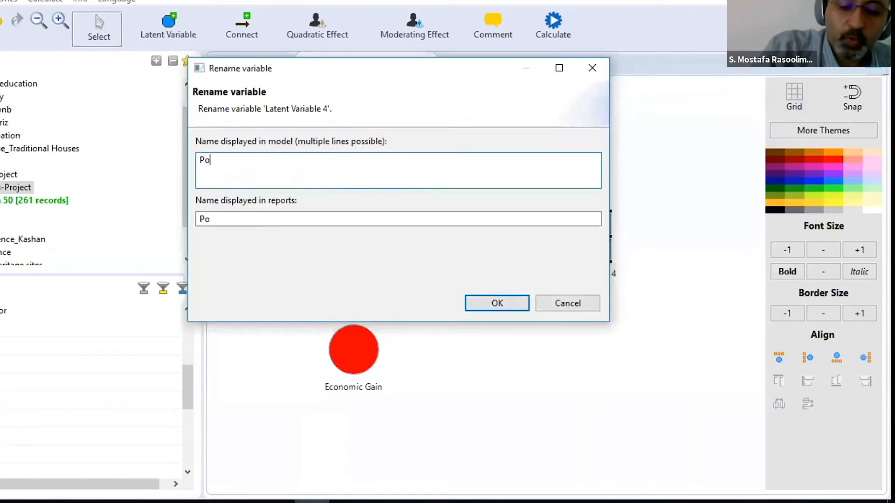
{"action": "type", "text": "sitive "}
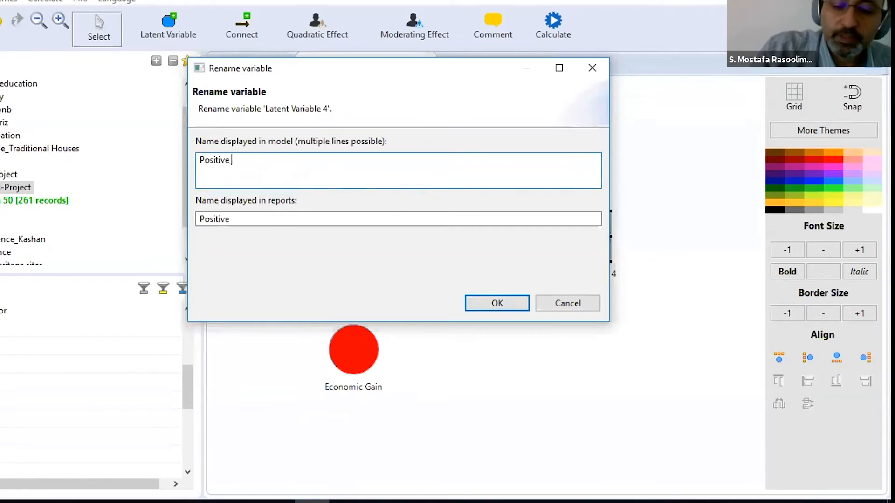
{"action": "type", "text": "Perceptions"}
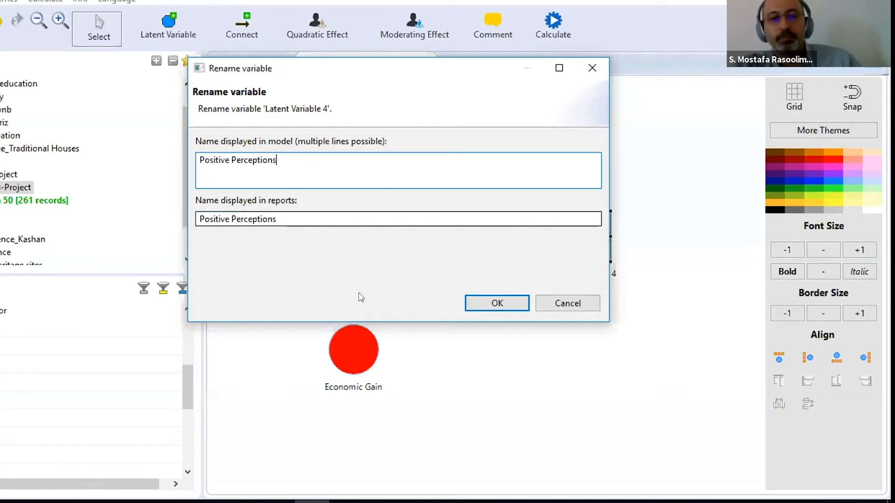
{"action": "left_click", "coordinate": [498, 305]}
{"action": "left_click", "coordinate": [504, 326]}
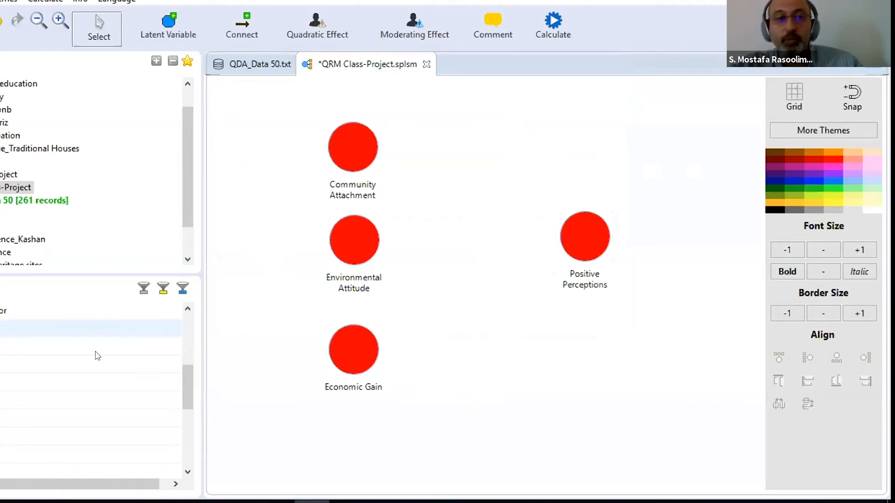
Assign the indicators CA1, CA2, CA5 and CA6 to the Community Attachment latent variable.
{"action": "scroll", "coordinate": [24, 370], "scroll_direction": "up", "scroll_amount": 3}
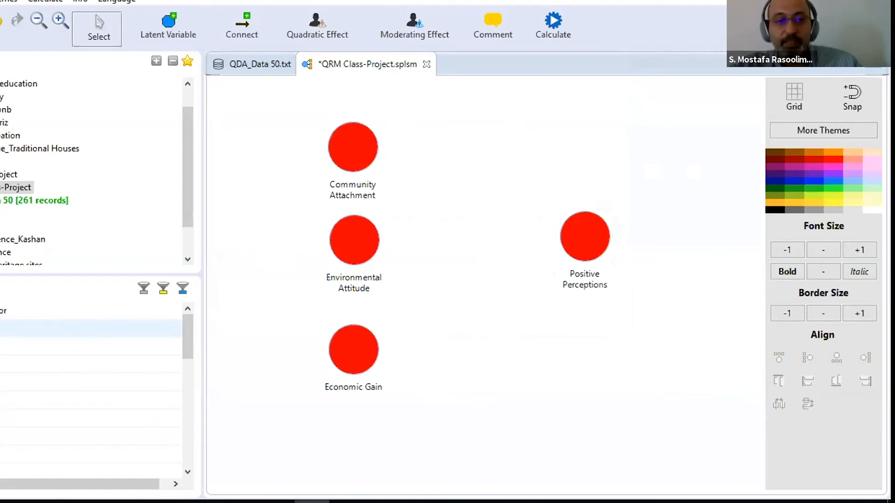
{"action": "left_click", "coordinate": [89, 329]}
{"action": "key", "text": "shift+Down"}
{"action": "key", "text": "shift+Down"}
{"action": "key", "text": "shift+Down"}
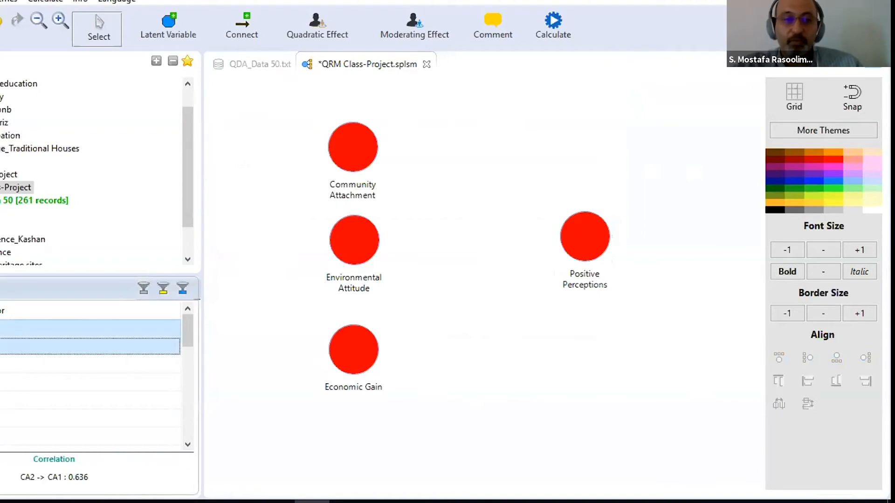
{"action": "left_click_drag", "start_coordinate": [70, 328], "coordinate": [338, 130]}
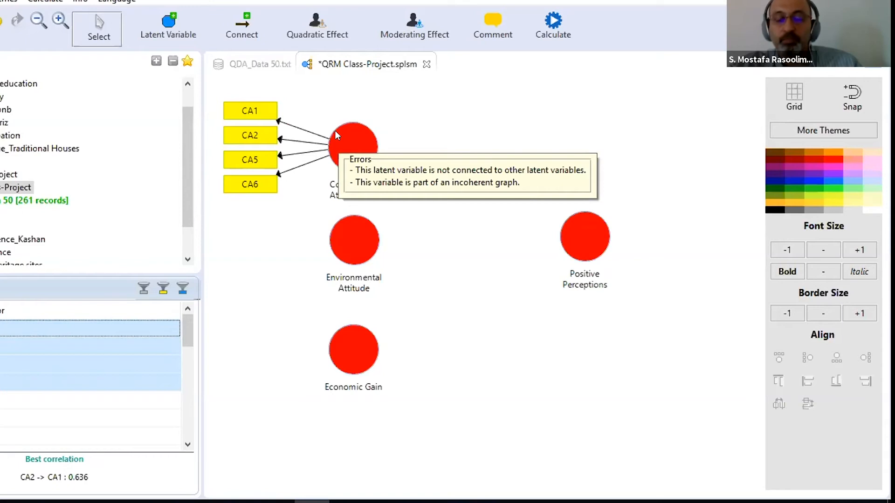
Assign the indicator EA2 to the Environmental Attitude latent variable.
{"action": "scroll", "coordinate": [26, 364], "scroll_direction": "down", "scroll_amount": 1}
{"action": "left_click", "coordinate": [3, 351]}
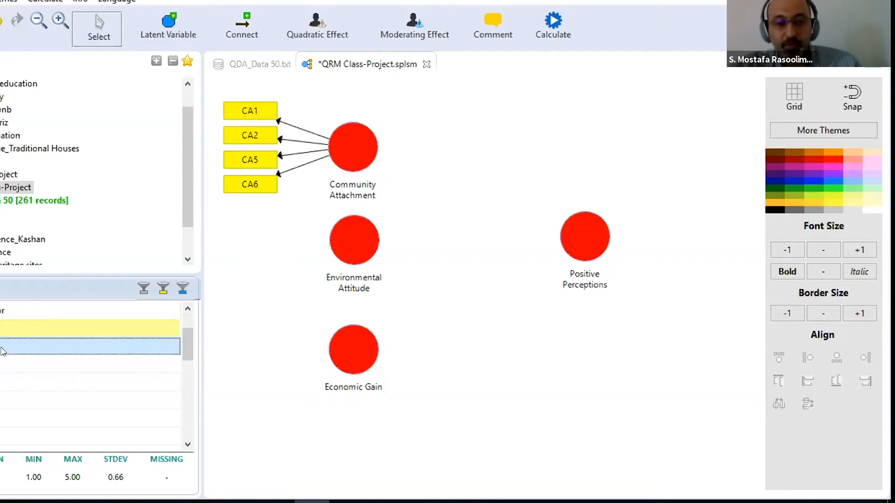
{"action": "left_click_drag", "start_coordinate": [3, 351], "coordinate": [337, 228]}
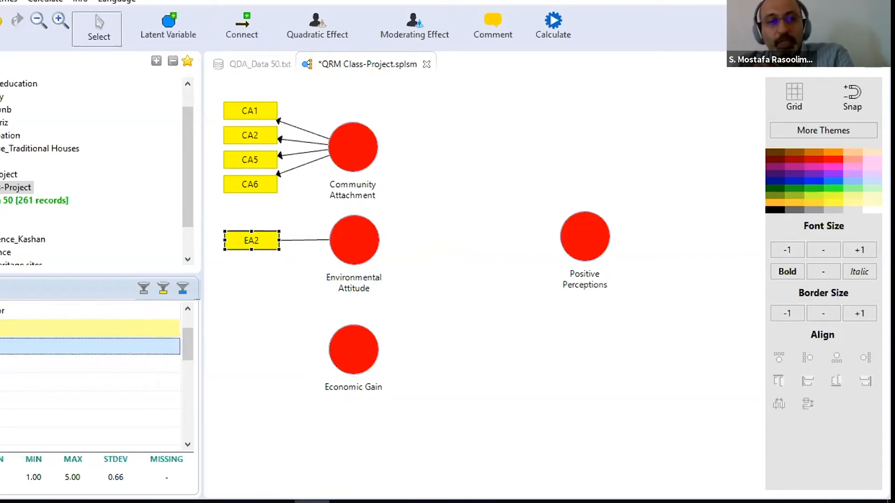
Open the QDA_Data 50 data file and review its list of indicator names.
{"action": "double_click", "coordinate": [42, 201]}
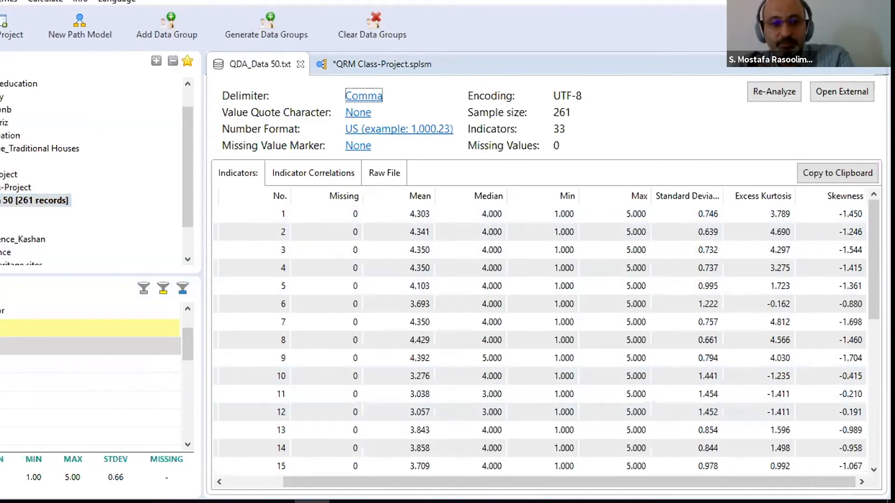
{"action": "left_click", "coordinate": [467, 428]}
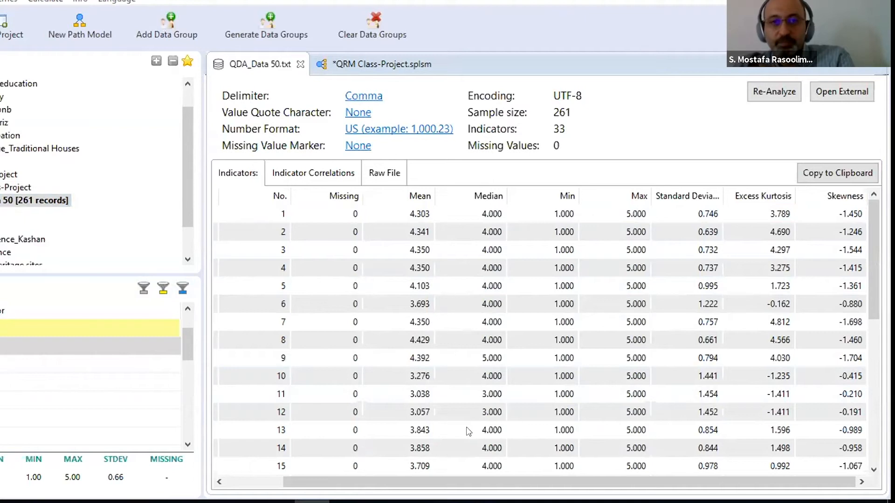
{"action": "left_click", "coordinate": [245, 482]}
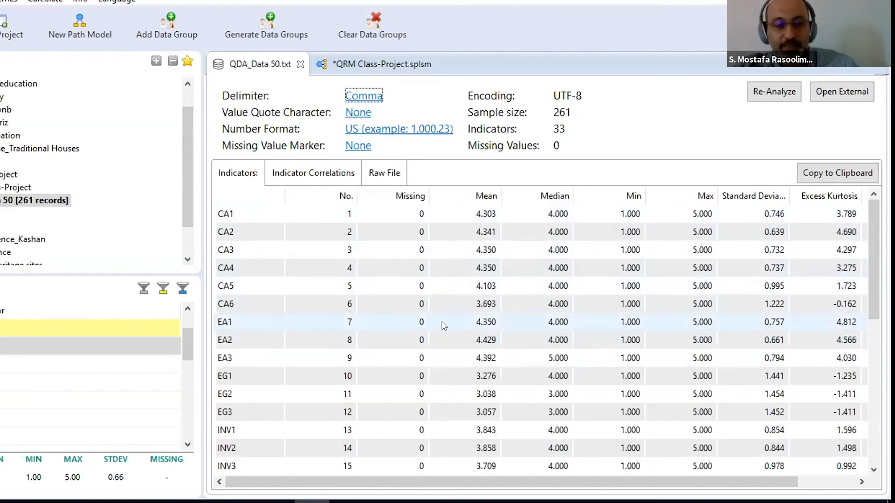
Import the QRM class project data file into the QRM Class-Project project, keeping QRM class project as its name.
{"action": "right_click", "coordinate": [5, 187]}
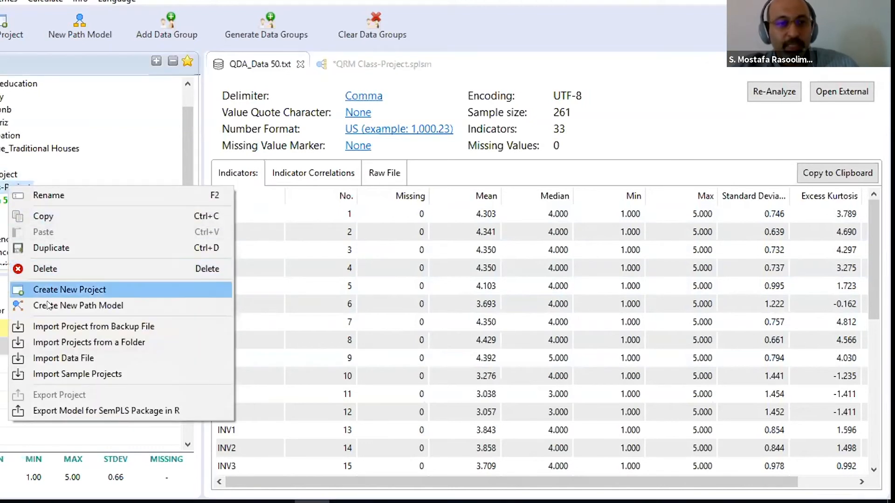
{"action": "left_click", "coordinate": [59, 353]}
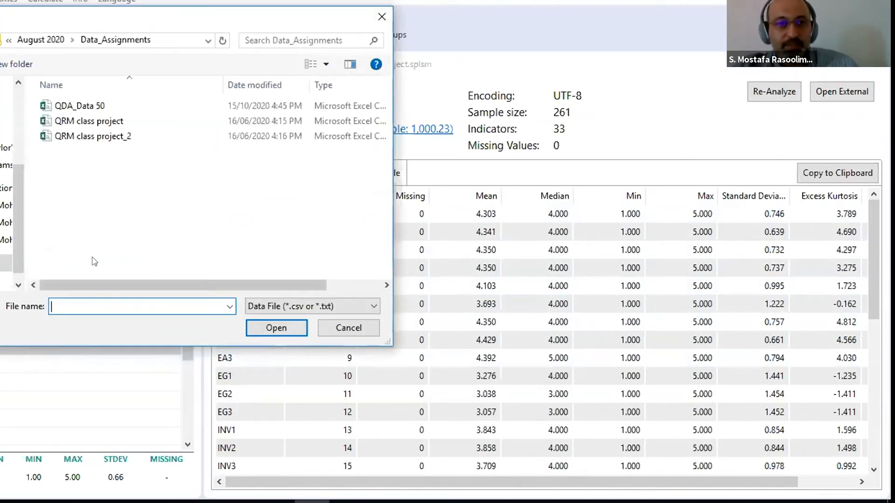
{"action": "left_click", "coordinate": [100, 122]}
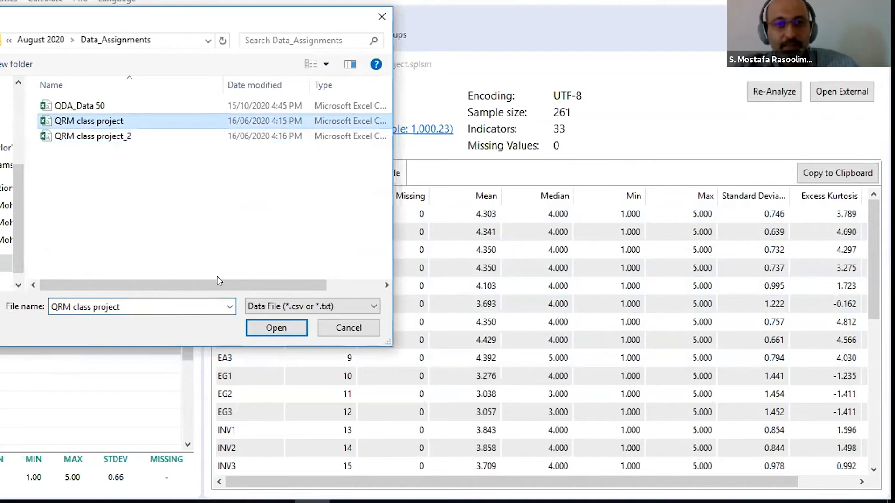
{"action": "left_click", "coordinate": [272, 329]}
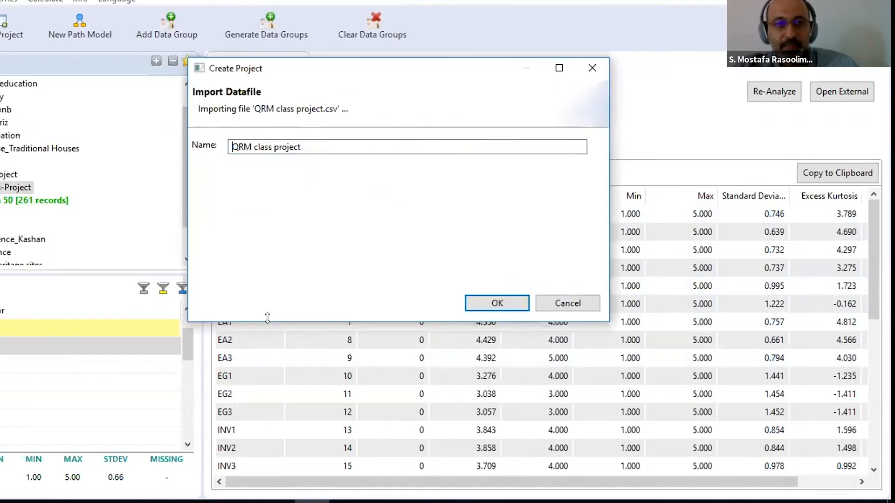
{"action": "left_click", "coordinate": [504, 302]}
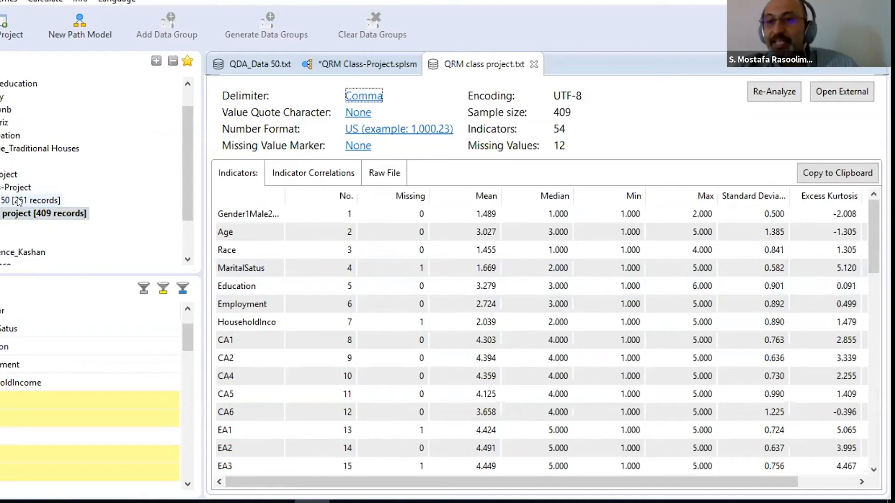
Make QRM class project the active data file and close both open data file views.
{"action": "right_click", "coordinate": [23, 213]}
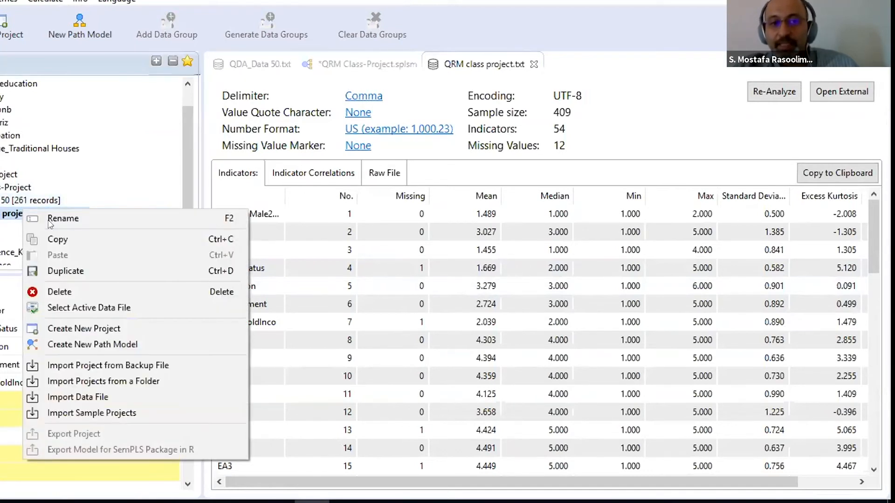
{"action": "left_click", "coordinate": [108, 307]}
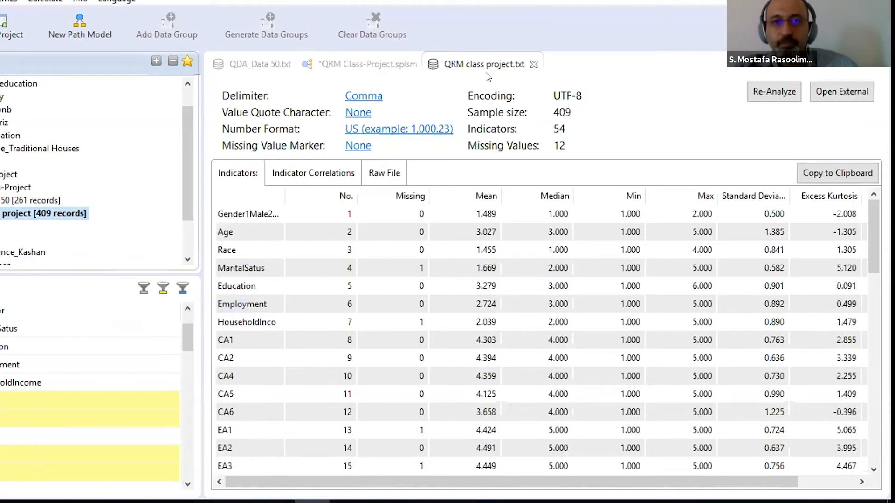
{"action": "left_click", "coordinate": [534, 64]}
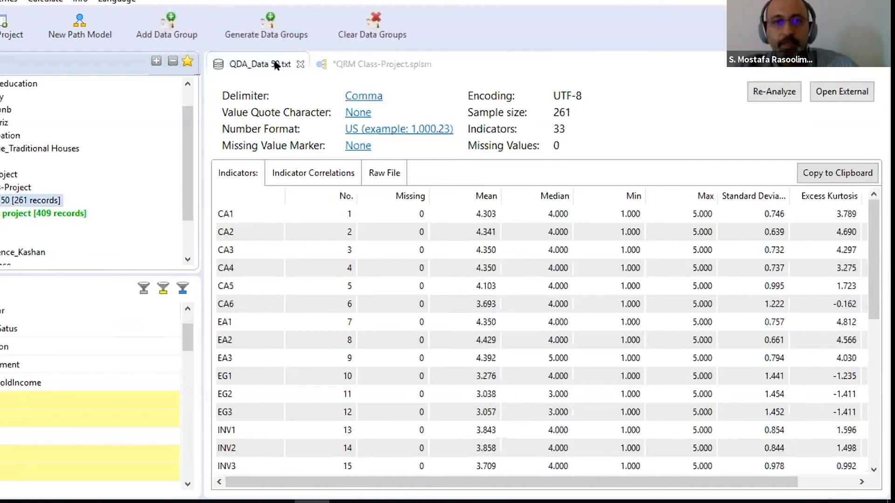
{"action": "left_click", "coordinate": [301, 64]}
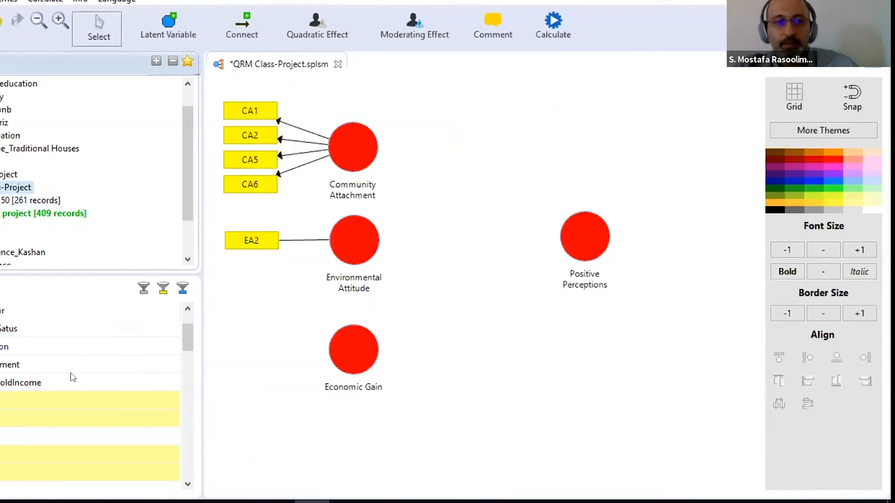
Assign the indicator CA4 to the Community Attachment latent variable.
{"action": "scroll", "coordinate": [56, 411], "scroll_direction": "down", "scroll_amount": 1}
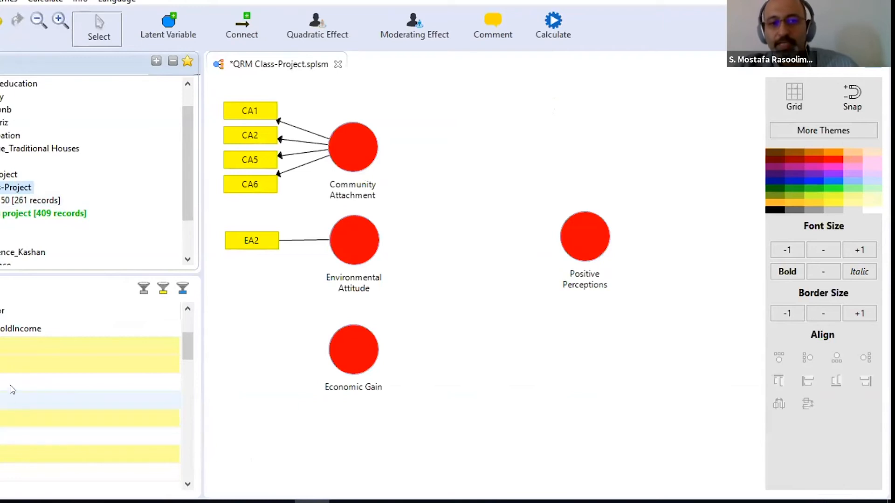
{"action": "scroll", "coordinate": [7, 410], "scroll_direction": "down", "scroll_amount": 2}
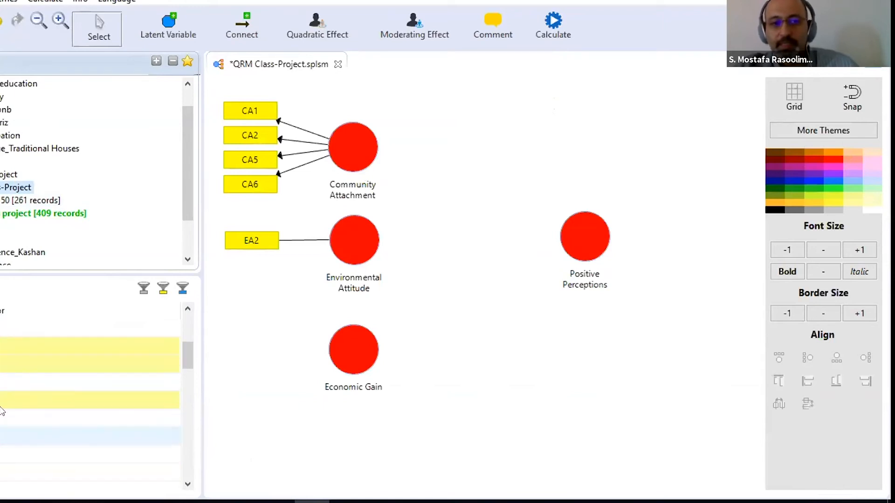
{"action": "scroll", "coordinate": [2, 411], "scroll_direction": "up", "scroll_amount": 3}
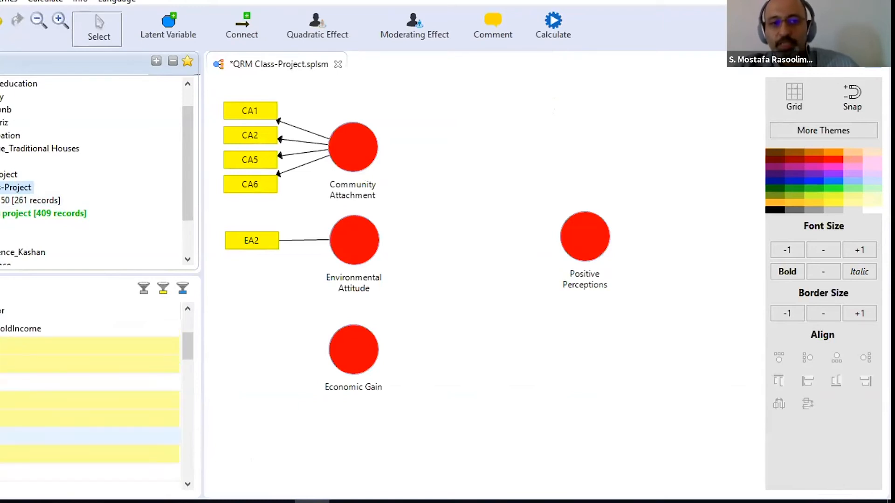
{"action": "scroll", "coordinate": [1, 420], "scroll_direction": "down", "scroll_amount": 1}
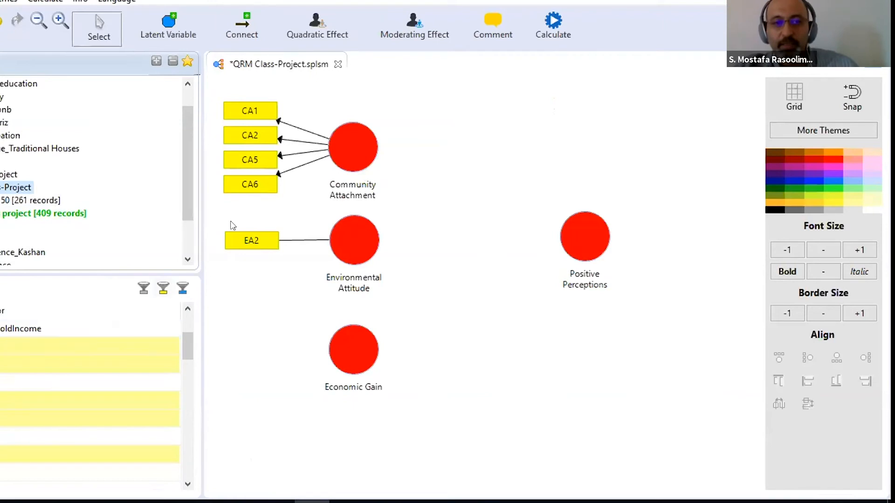
{"action": "left_click_drag", "start_coordinate": [74, 382], "coordinate": [329, 140]}
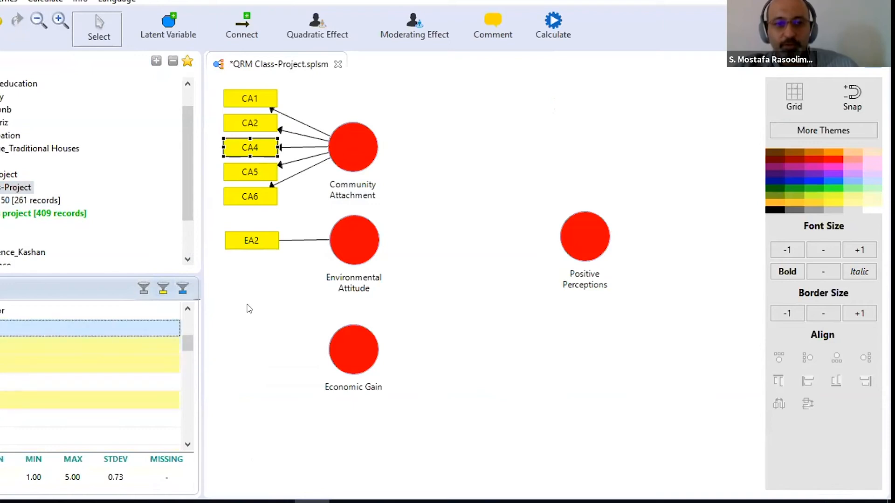
Assign the indicators EA1, EA2 and EA3 to the Environmental Attitude latent variable.
{"action": "left_click", "coordinate": [12, 381]}
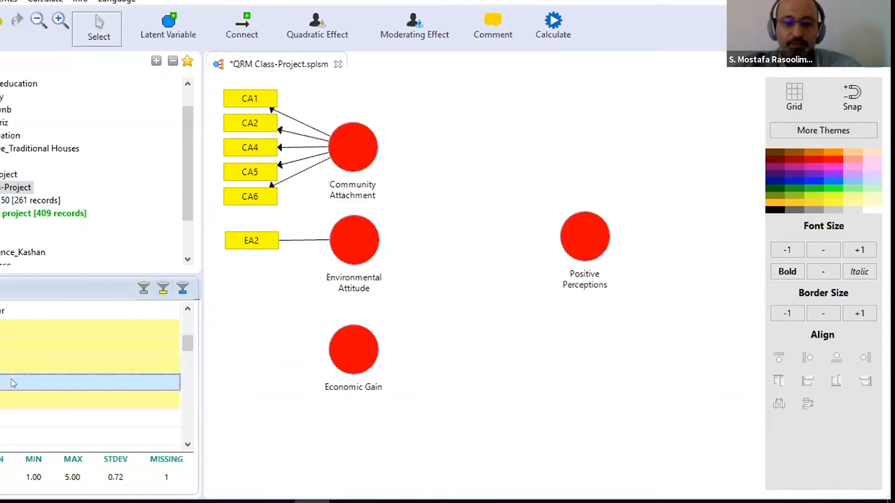
{"action": "key", "text": "shift+Down"}
{"action": "key", "text": "shift+Down"}
{"action": "left_click_drag", "start_coordinate": [2, 387], "coordinate": [343, 218]}
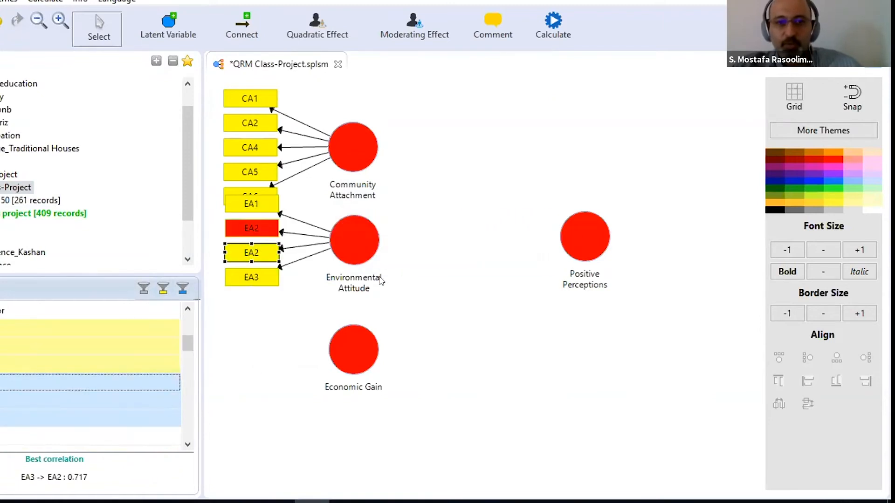
Delete the duplicate EA2 indicator and move EA1 down to sit just above the remaining EA2.
{"action": "right_click", "coordinate": [263, 222]}
{"action": "left_click", "coordinate": [303, 89]}
{"action": "left_click_drag", "start_coordinate": [251, 208], "coordinate": [249, 225]}
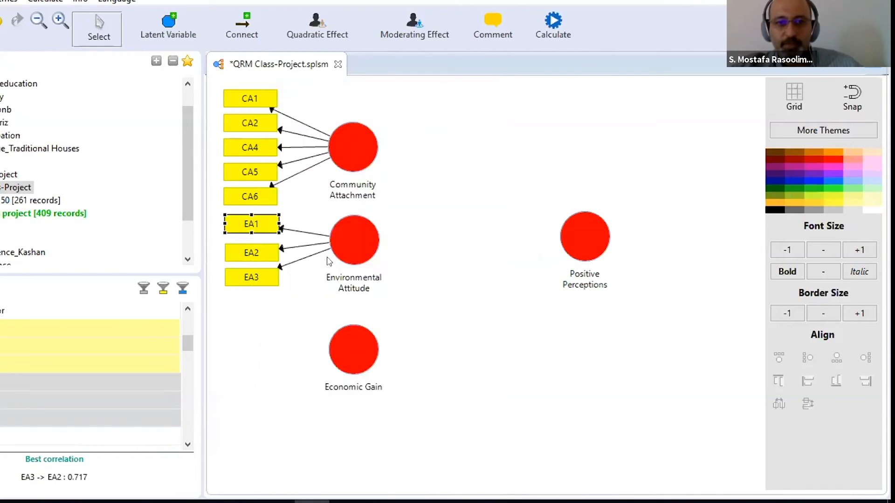
{"action": "left_click", "coordinate": [415, 259]}
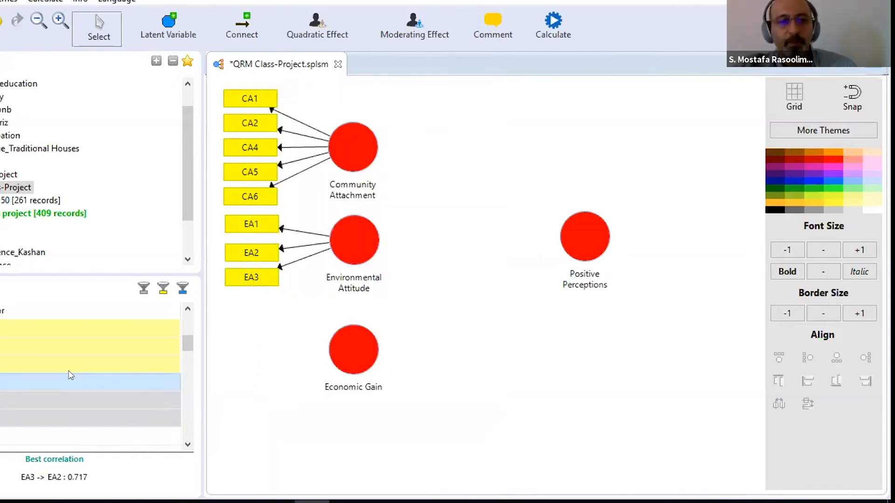
Assign the indicators EG1, EG2 and EG3 to the Economic Gain latent variable.
{"action": "scroll", "coordinate": [52, 398], "scroll_direction": "down", "scroll_amount": 1}
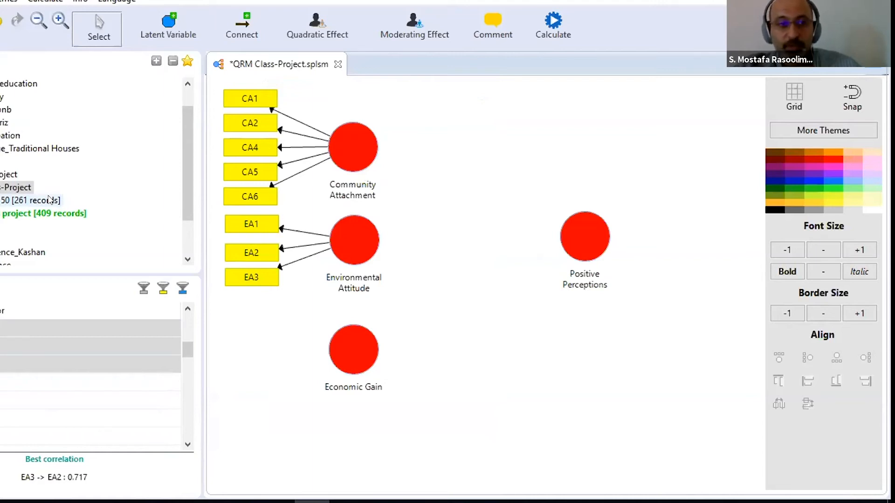
{"action": "left_click", "coordinate": [2, 382]}
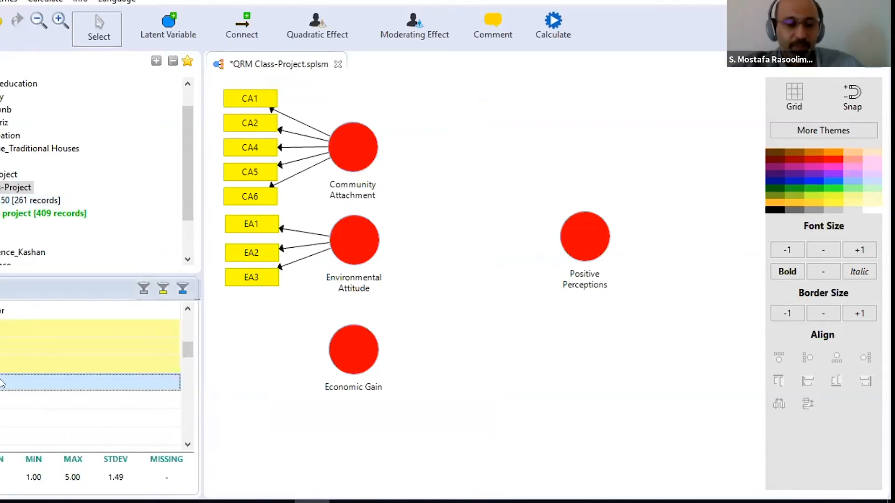
{"action": "left_click", "coordinate": [36, 411], "text": "shift"}
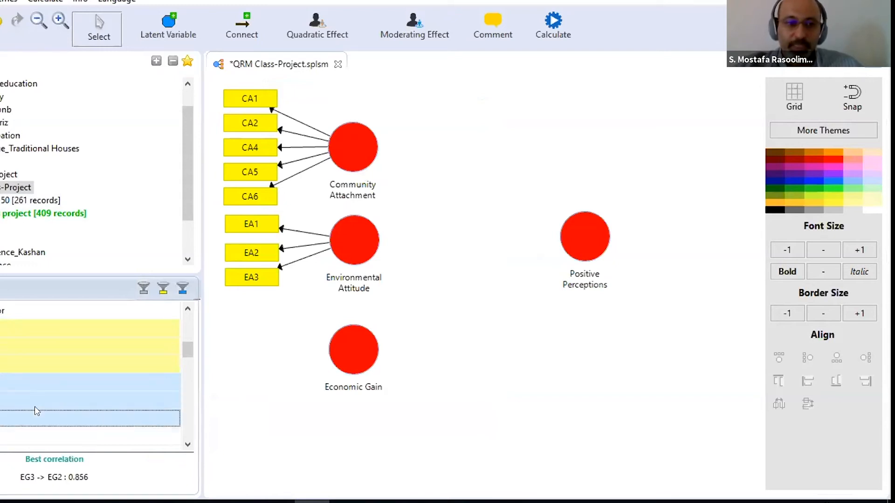
{"action": "left_click_drag", "start_coordinate": [40, 405], "coordinate": [346, 343]}
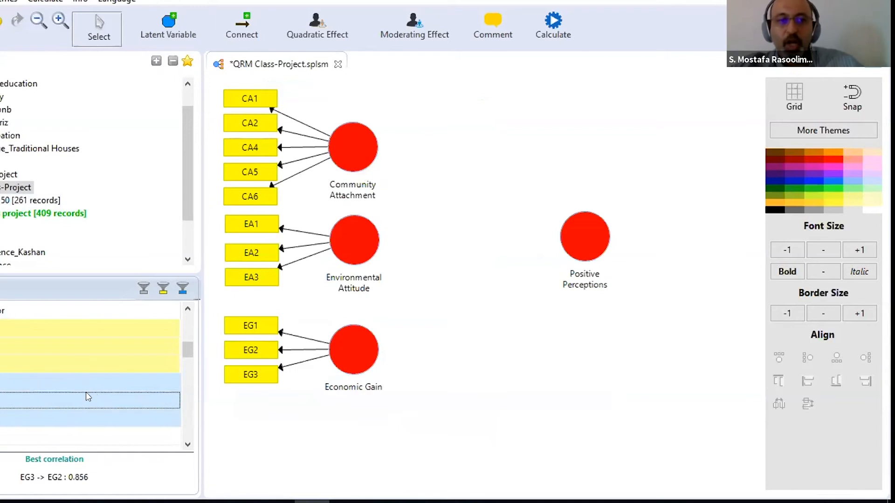
Create a new latent variable from the indicators INV1 to INV4 and position it directly below Economic Gain.
{"action": "scroll", "coordinate": [89, 396], "scroll_direction": "down", "scroll_amount": 1}
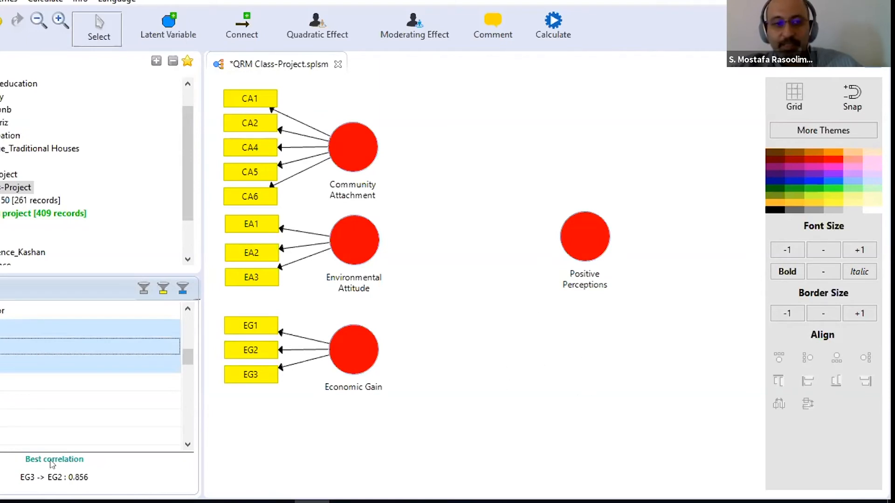
{"action": "left_click", "coordinate": [19, 382]}
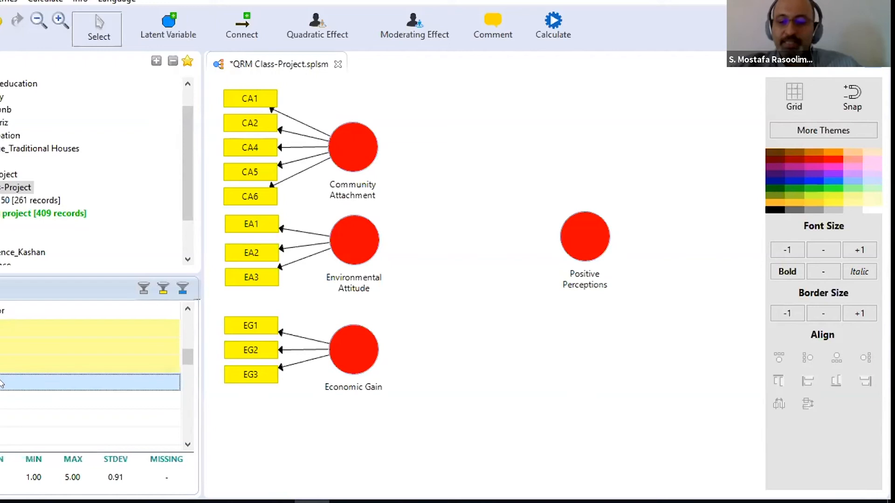
{"action": "key", "text": "shift+Down"}
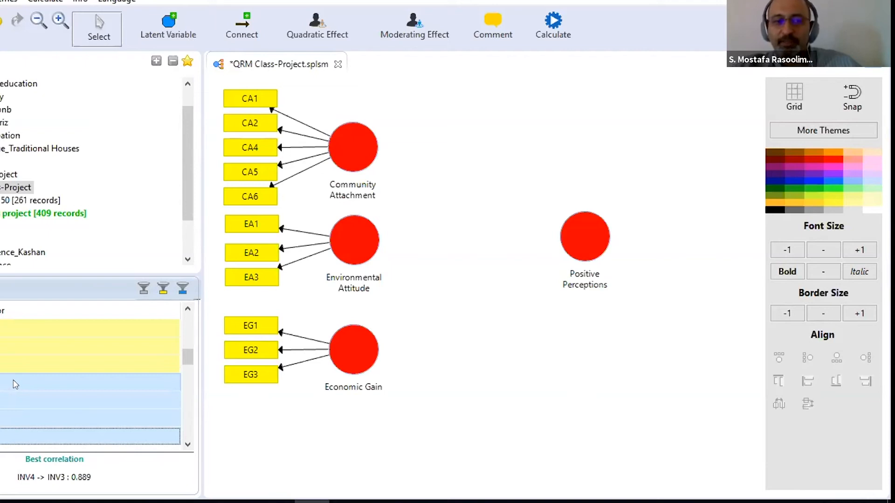
{"action": "left_click_drag", "start_coordinate": [12, 387], "coordinate": [352, 424]}
{"action": "scroll", "coordinate": [505, 397], "scroll_direction": "down", "scroll_amount": 1}
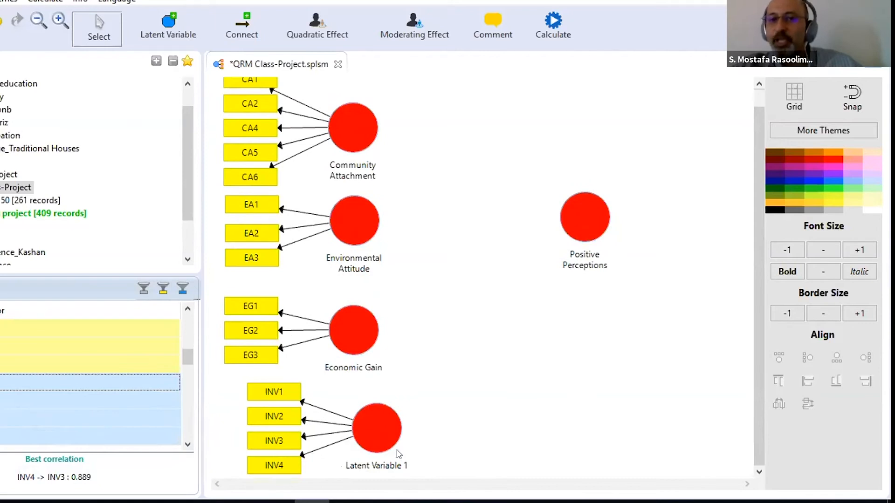
{"action": "left_click_drag", "start_coordinate": [385, 432], "coordinate": [357, 440]}
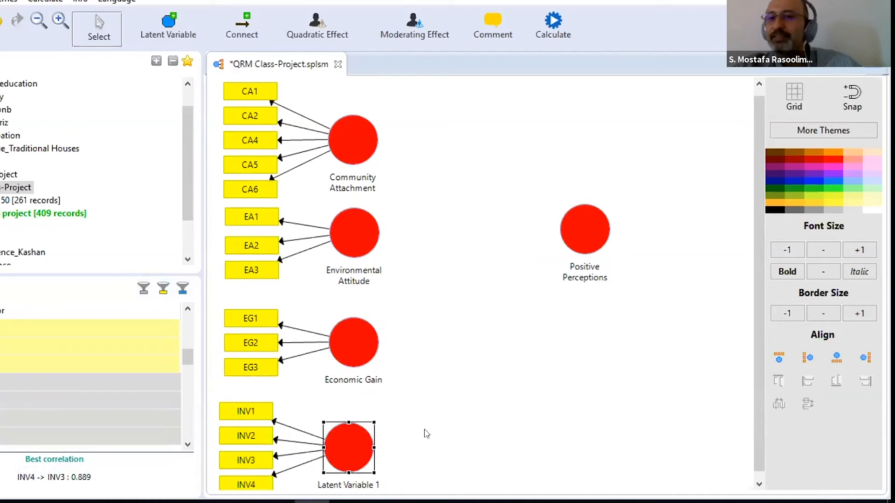
Rename the latent variable measured by INV1 to INV4 as Involvement.
{"action": "right_click", "coordinate": [356, 437]}
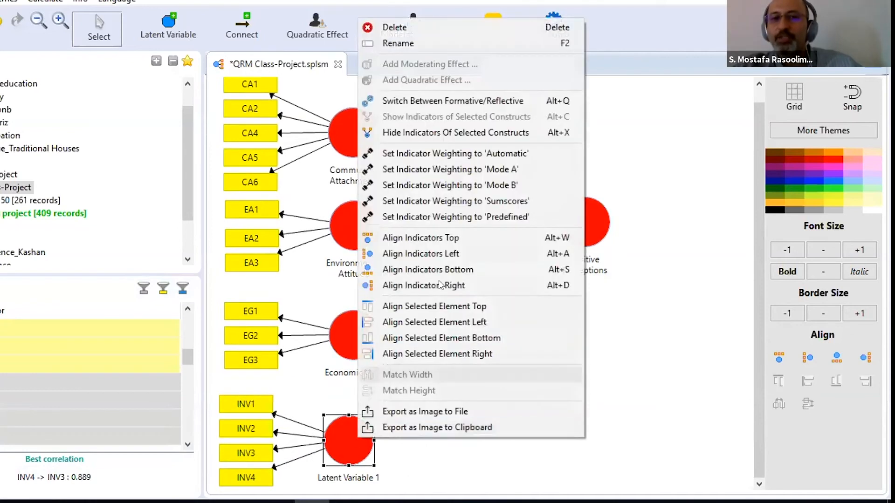
{"action": "left_click", "coordinate": [427, 40]}
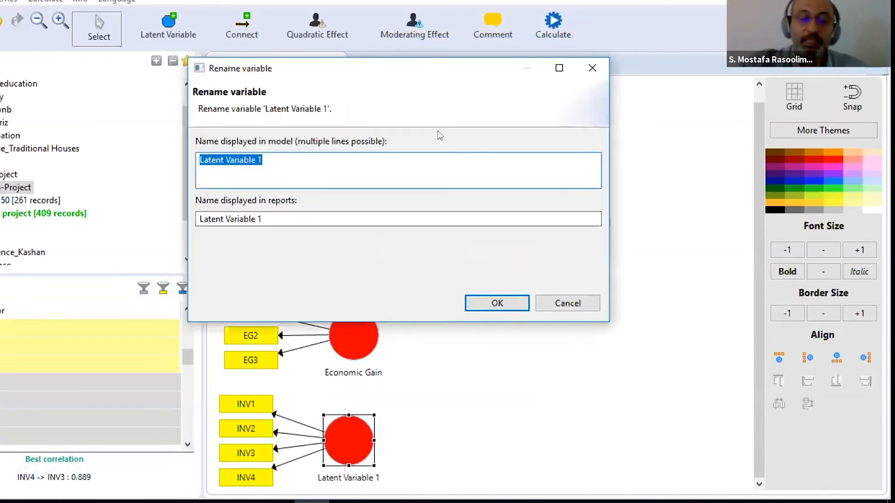
{"action": "type", "text": "Invol"}
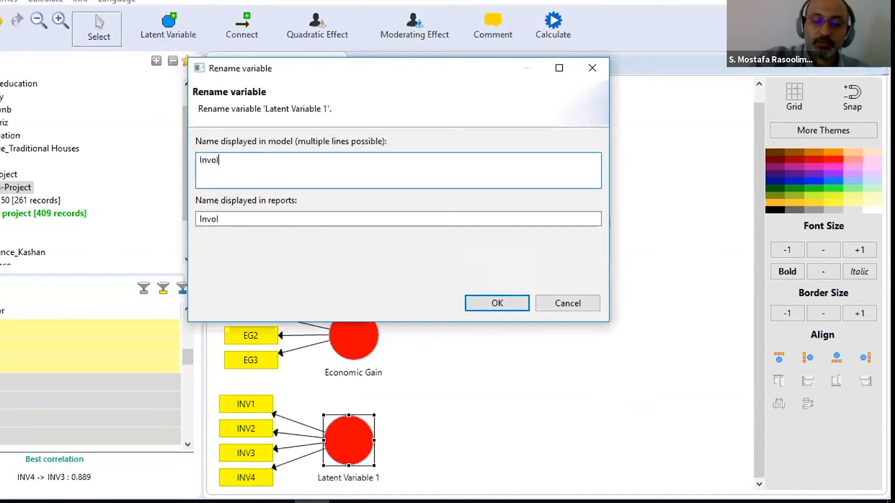
{"action": "type", "text": "vement"}
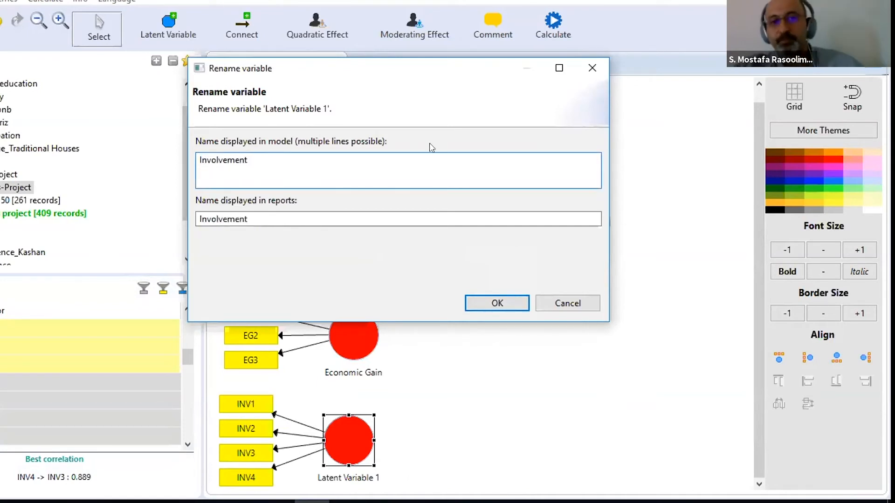
{"action": "left_click", "coordinate": [495, 303]}
{"action": "left_click", "coordinate": [439, 412]}
Assign the indicators PP1 to PP5 to the Positive Perceptions latent variable.
{"action": "scroll", "coordinate": [37, 363], "scroll_direction": "down", "scroll_amount": 2}
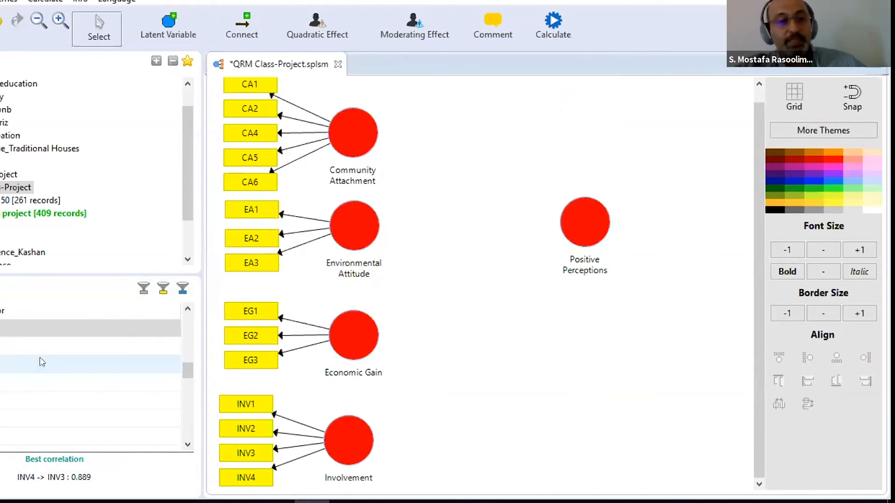
{"action": "left_click", "coordinate": [2, 346]}
{"action": "key", "text": "shift+Down"}
{"action": "key", "text": "shift+Down"}
{"action": "key", "text": "shift+Down"}
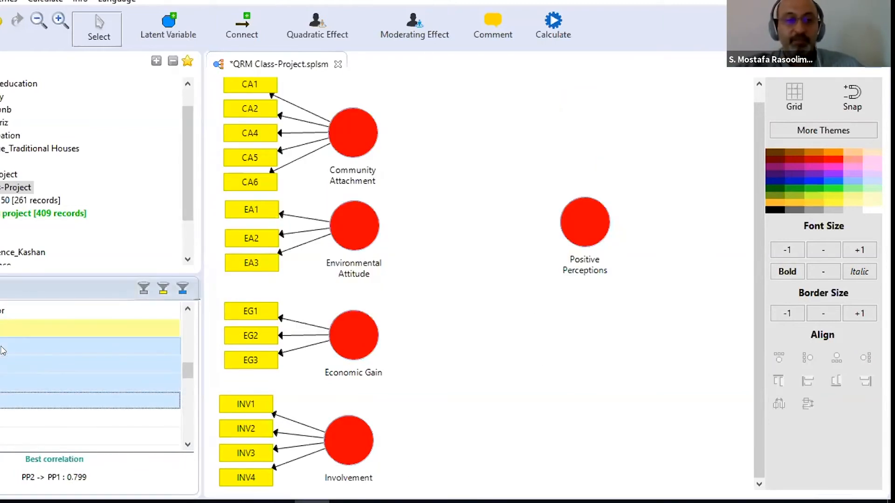
{"action": "key", "text": "shift+Down"}
{"action": "left_click_drag", "start_coordinate": [2, 350], "coordinate": [583, 222]}
{"action": "mouse_move", "coordinate": [580, 270]}
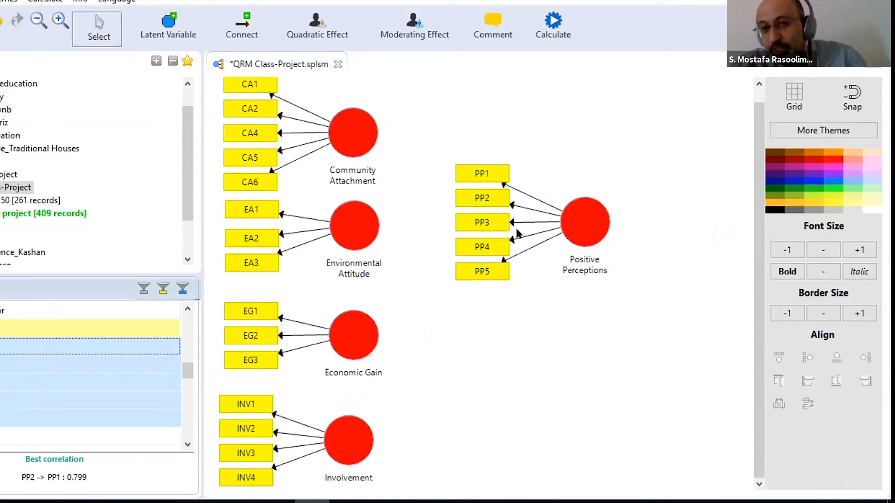
Try the bottom and top alignments for the indicators of Positive Perceptions.
{"action": "right_click", "coordinate": [580, 217]}
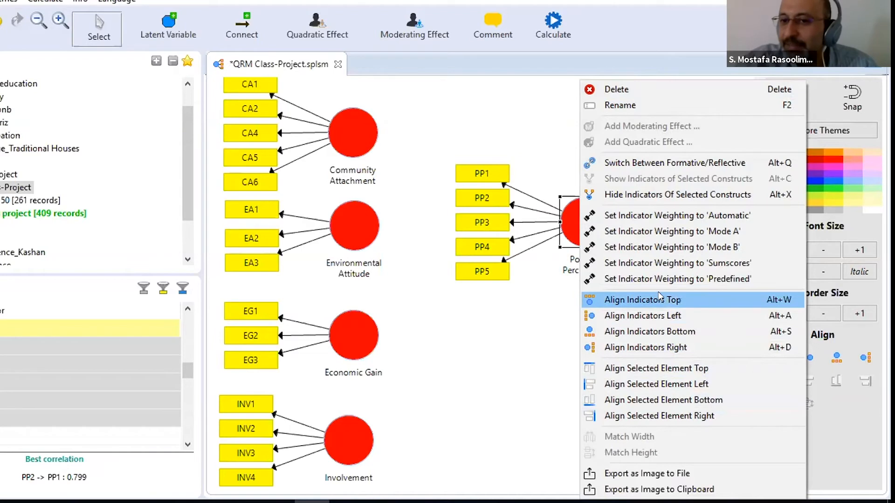
{"action": "left_click", "coordinate": [659, 332]}
{"action": "right_click", "coordinate": [588, 223]}
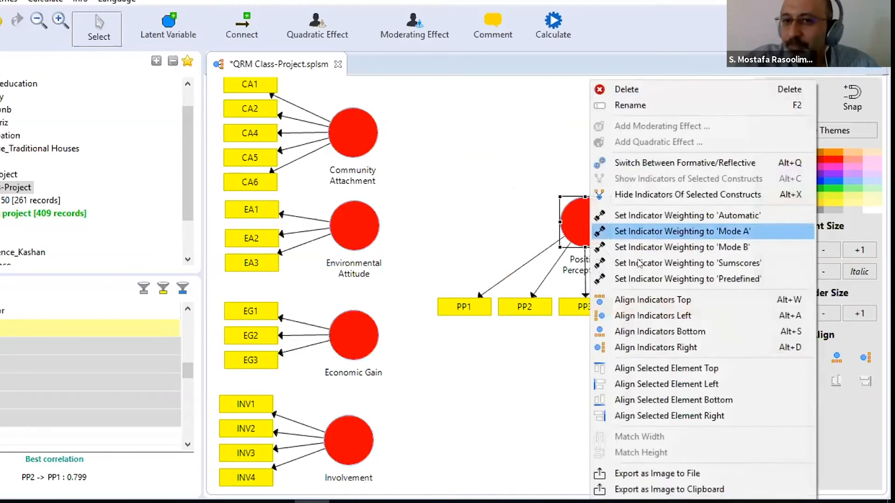
{"action": "left_click", "coordinate": [652, 300]}
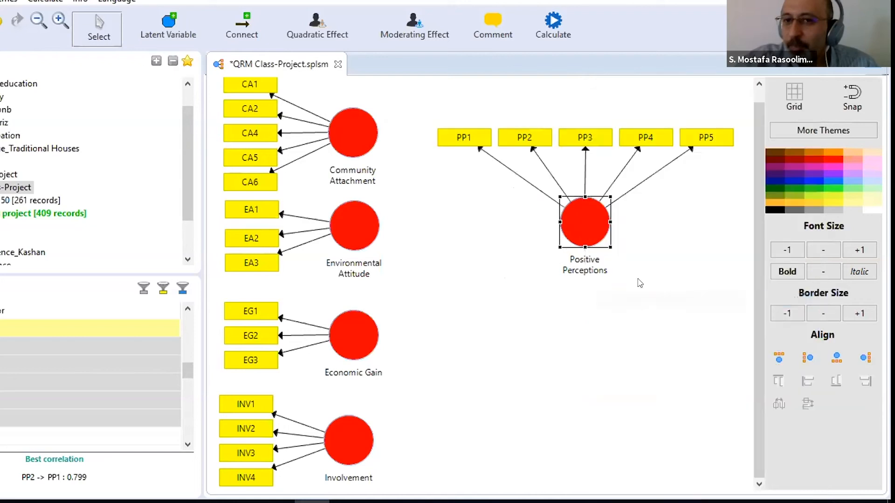
Align the Positive Perceptions indicators to the right of the latent variable and shift the whole construct slightly down.
{"action": "right_click", "coordinate": [577, 216]}
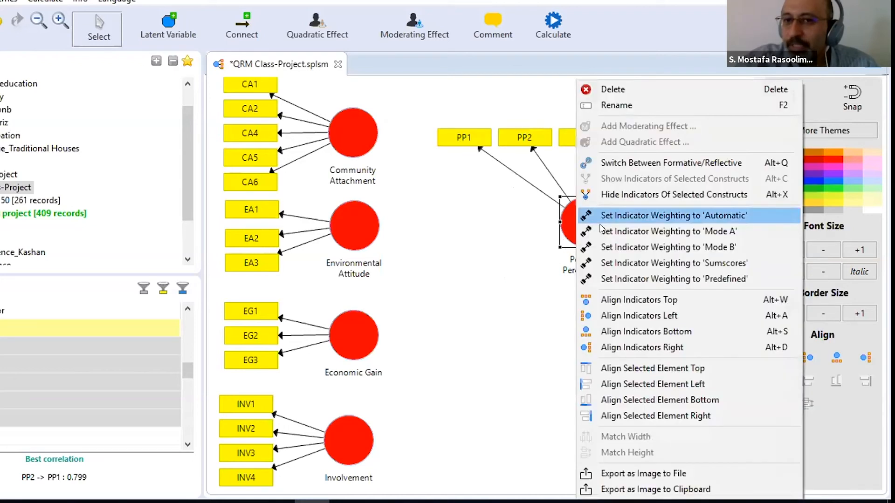
{"action": "left_click", "coordinate": [634, 347]}
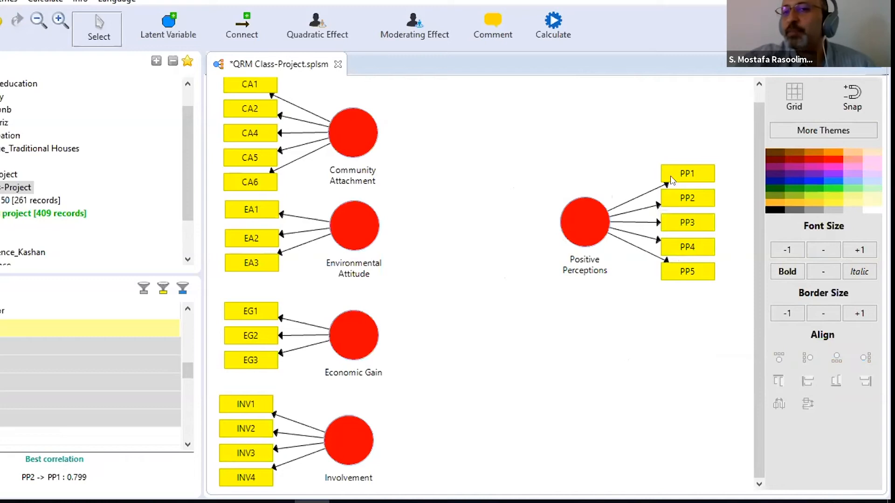
{"action": "left_click", "coordinate": [588, 222]}
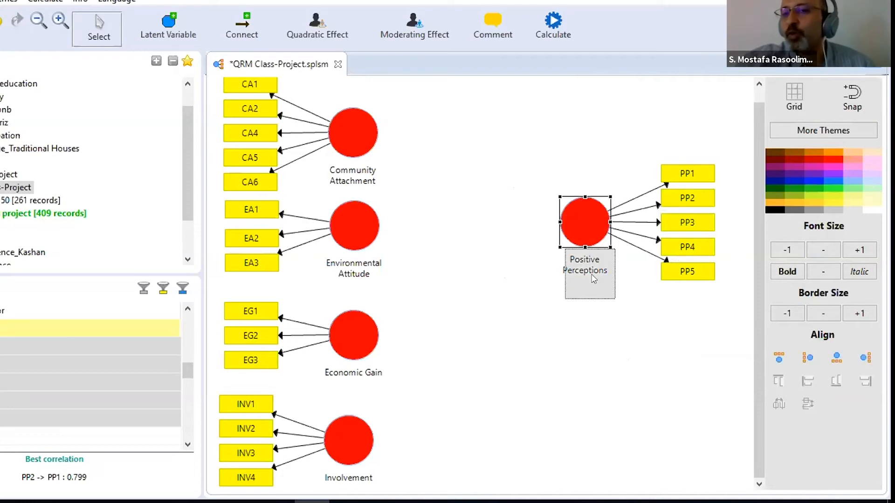
{"action": "left_click_drag", "start_coordinate": [593, 279], "coordinate": [599, 330]}
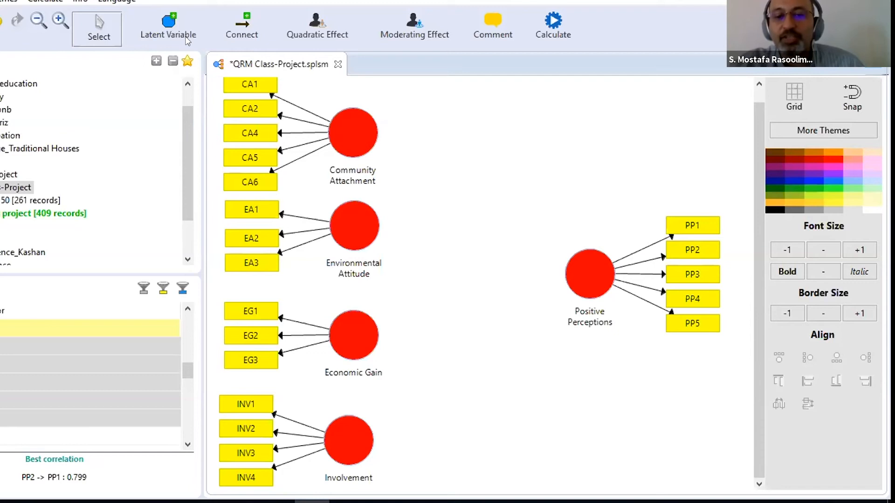
Connect Community Attachment, Environmental Attitude, Economic Gain and Involvement each with a path leading to Positive Perceptions.
{"action": "left_click", "coordinate": [244, 27]}
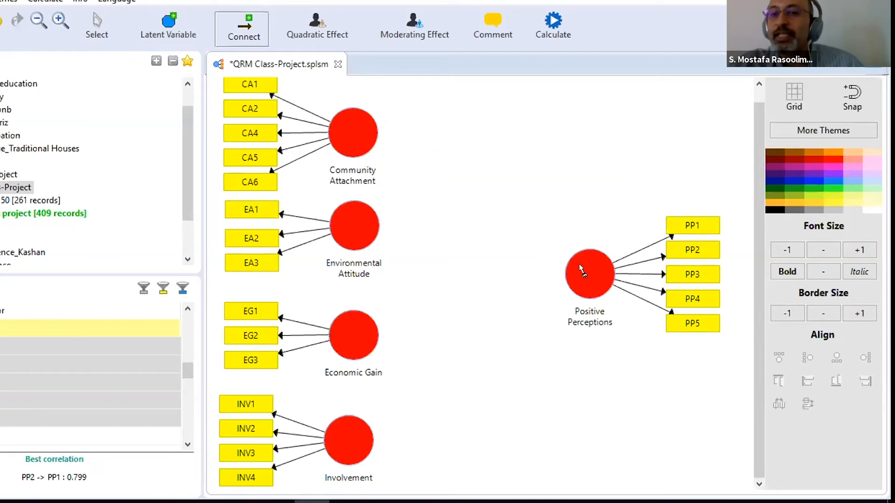
{"action": "mouse_move", "coordinate": [594, 276]}
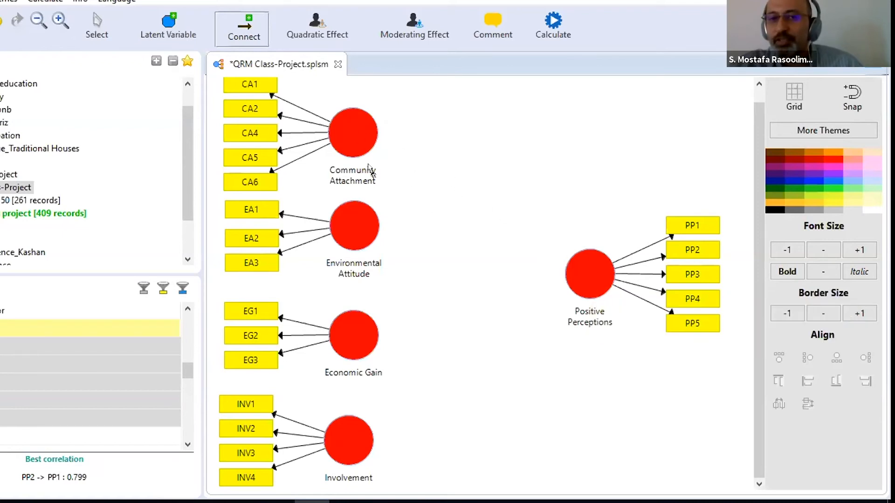
{"action": "mouse_move", "coordinate": [352, 123]}
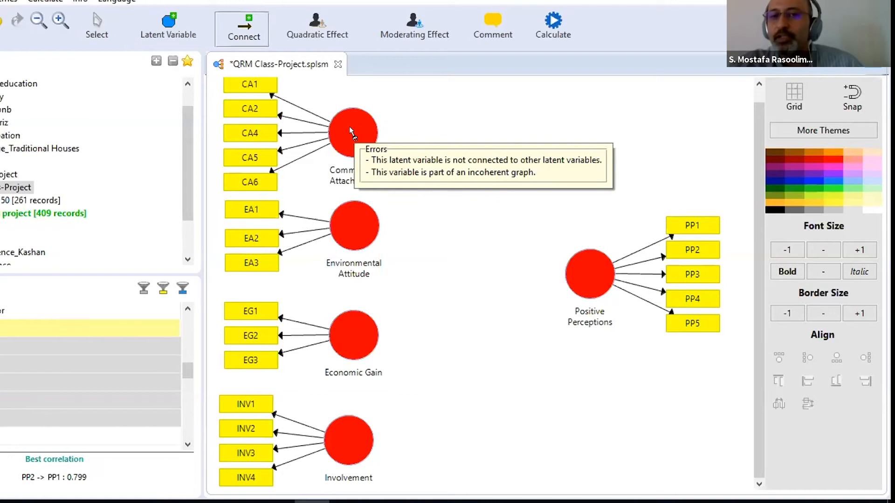
{"action": "left_click_drag", "start_coordinate": [357, 132], "coordinate": [587, 267]}
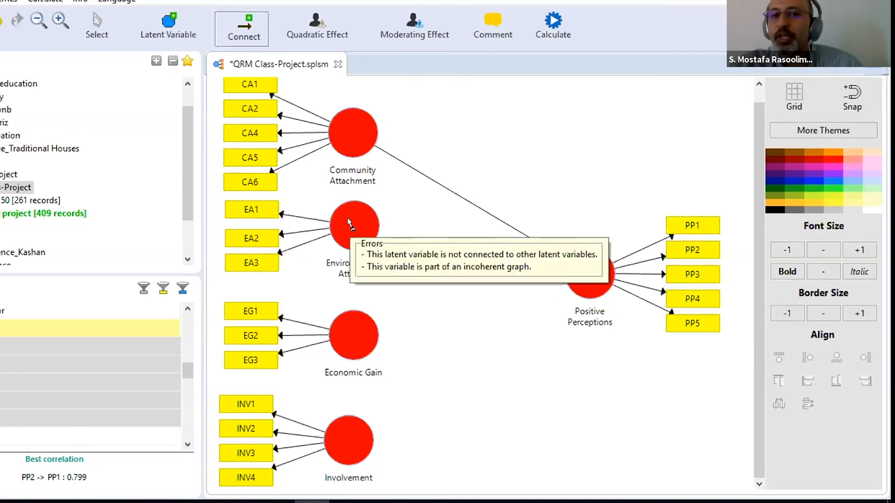
{"action": "left_click", "coordinate": [373, 233]}
{"action": "left_click", "coordinate": [589, 274]}
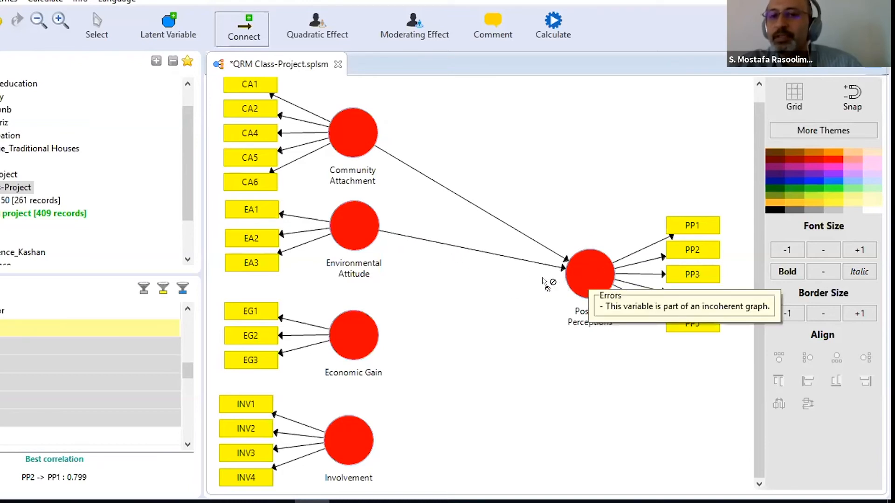
{"action": "left_click", "coordinate": [352, 338]}
{"action": "left_click", "coordinate": [576, 290]}
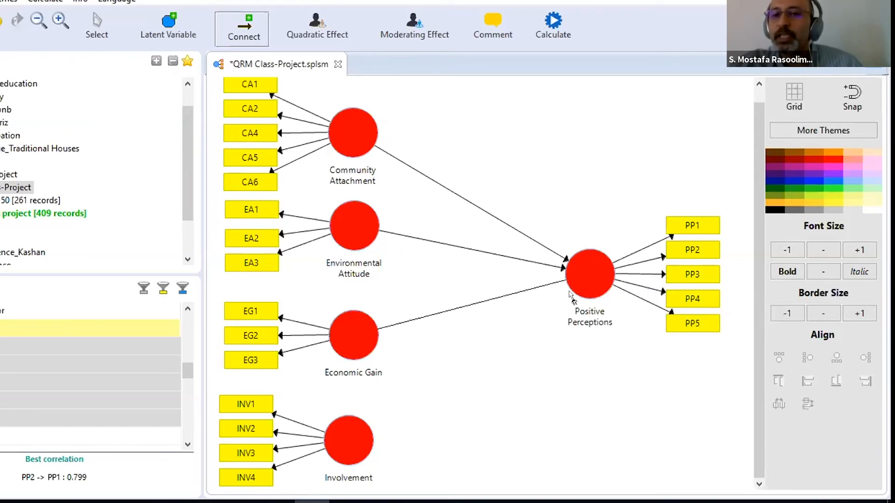
{"action": "left_click", "coordinate": [350, 432]}
{"action": "left_click", "coordinate": [583, 287]}
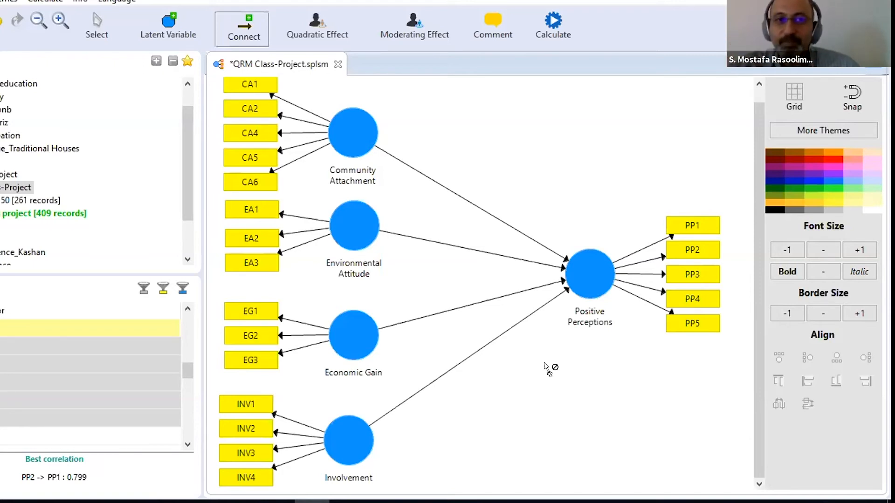
{"action": "left_click", "coordinate": [175, 26]}
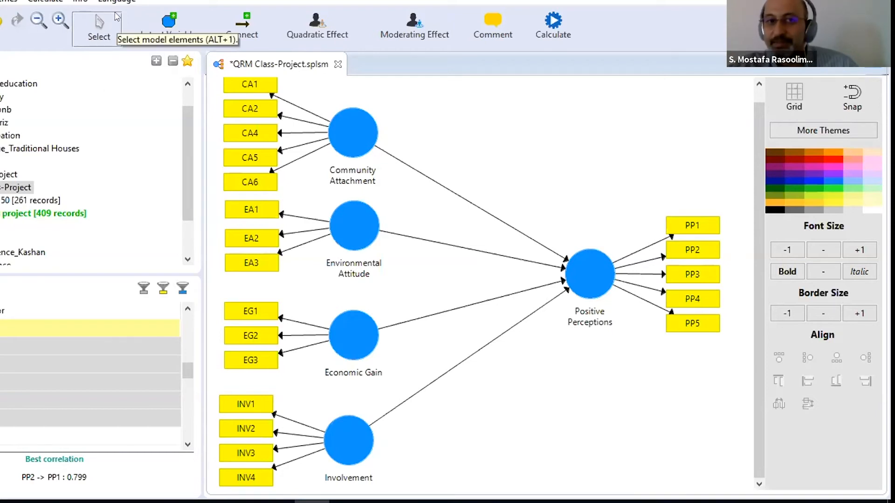
{"action": "left_click", "coordinate": [231, 21]}
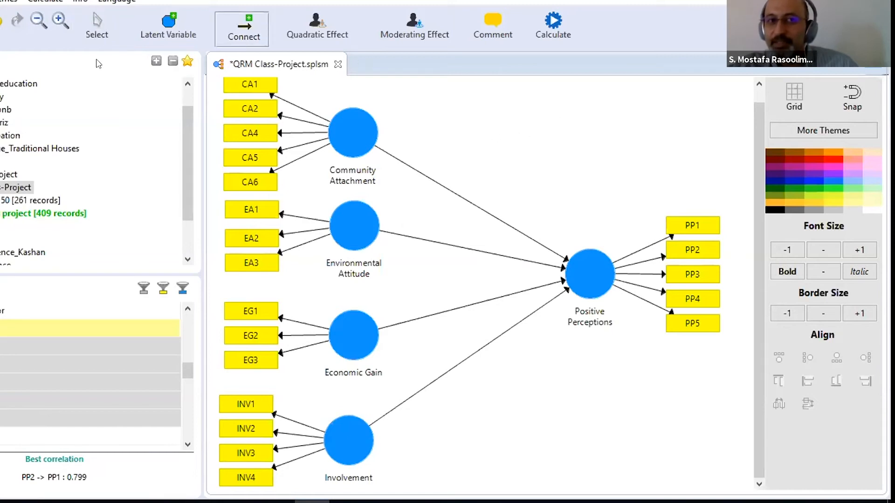
Create a new latent variable from the indicators SUP1 to SUP7, placed below and slightly right of Positive Perceptions.
{"action": "left_click", "coordinate": [97, 25]}
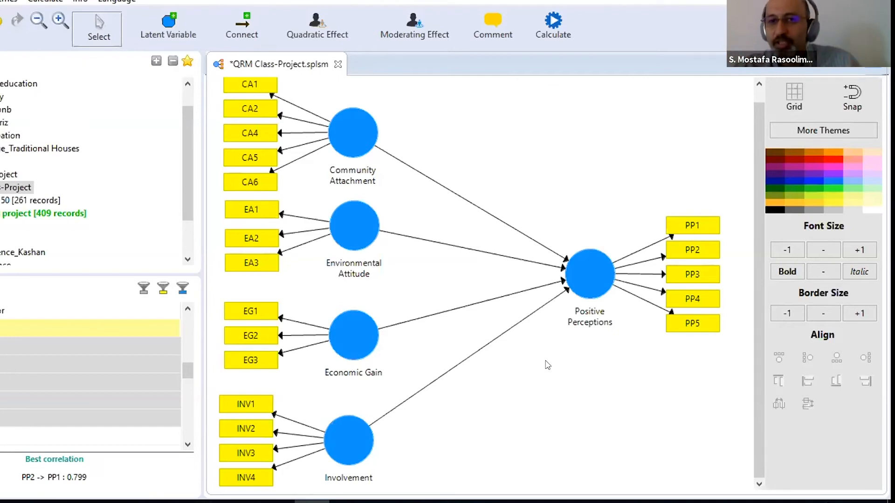
{"action": "scroll", "coordinate": [22, 419], "scroll_direction": "down", "scroll_amount": 3}
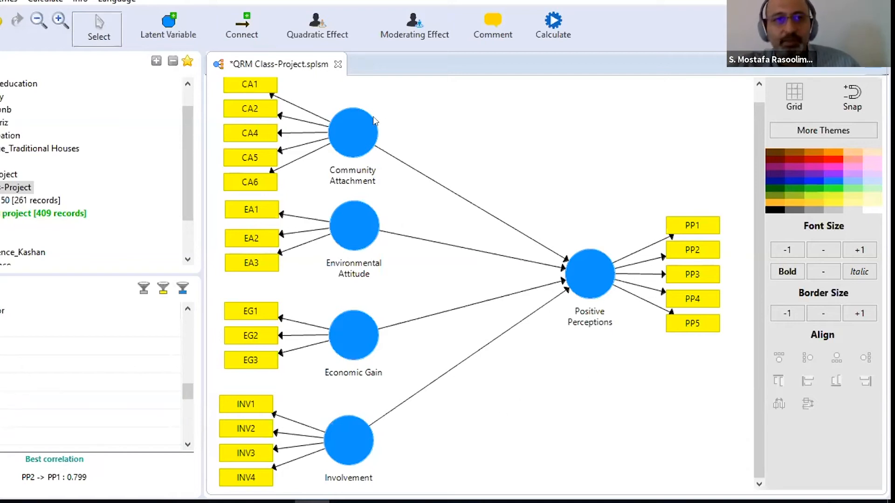
{"action": "left_click", "coordinate": [89, 364]}
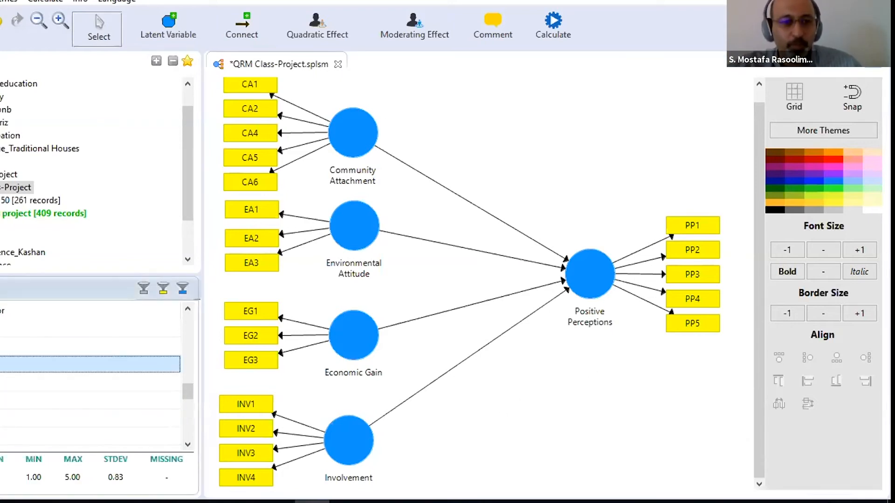
{"action": "key", "text": "shift+Down"}
{"action": "key", "text": "shift+Down"}
{"action": "key", "text": "shift+Down"}
{"action": "key", "text": "shift+Down"}
{"action": "key", "text": "shift+Down"}
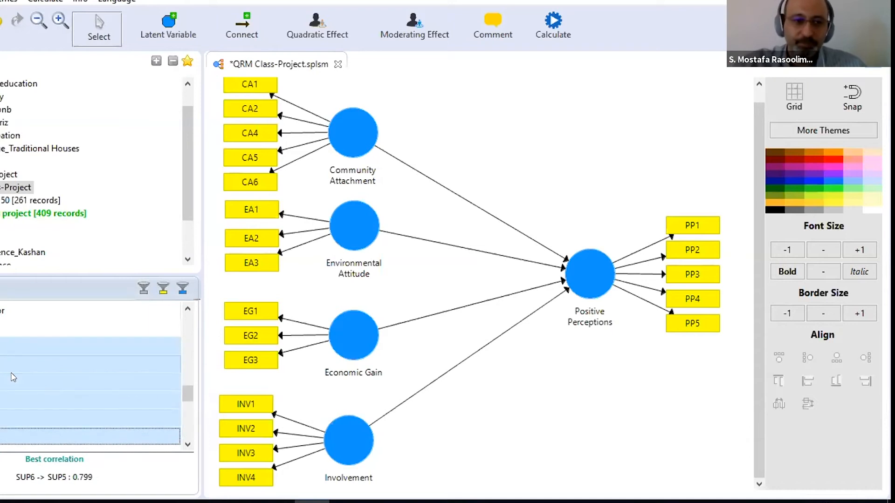
{"action": "left_click_drag", "start_coordinate": [13, 377], "coordinate": [650, 375]}
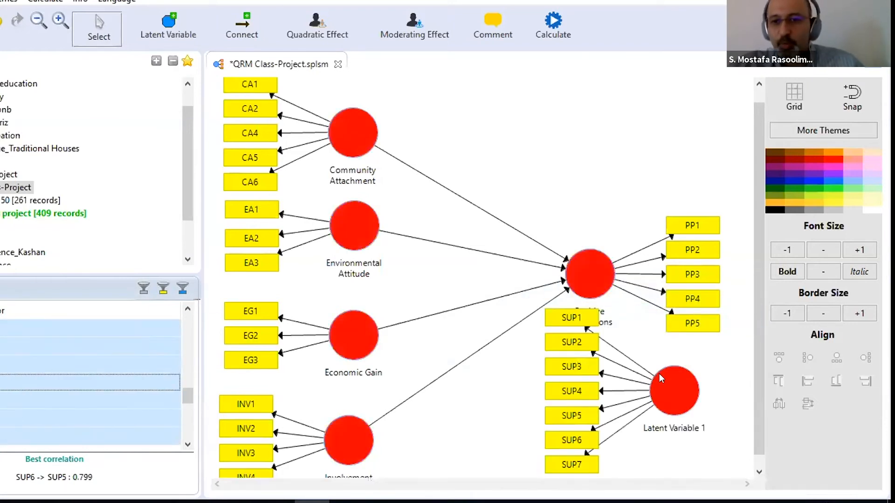
Align the SUP1 to SUP7 indicators to the right of their latent variable.
{"action": "right_click", "coordinate": [659, 378]}
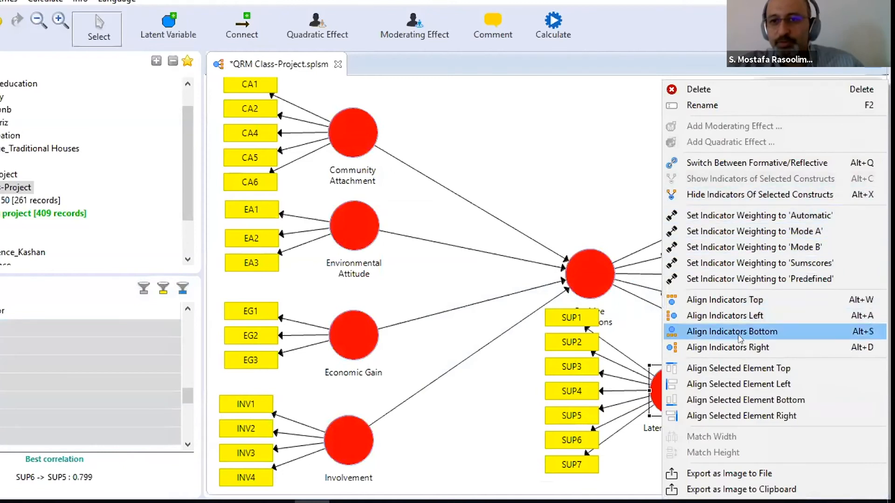
{"action": "left_click", "coordinate": [732, 349]}
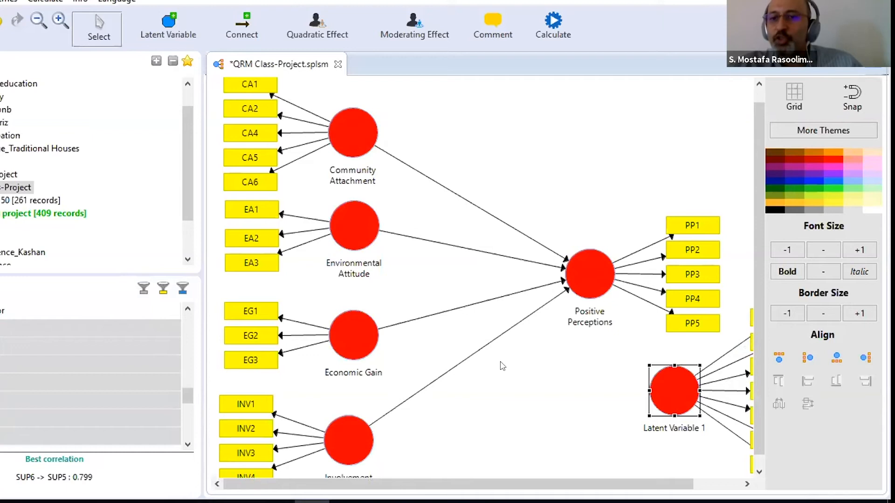
{"action": "left_click", "coordinate": [569, 412]}
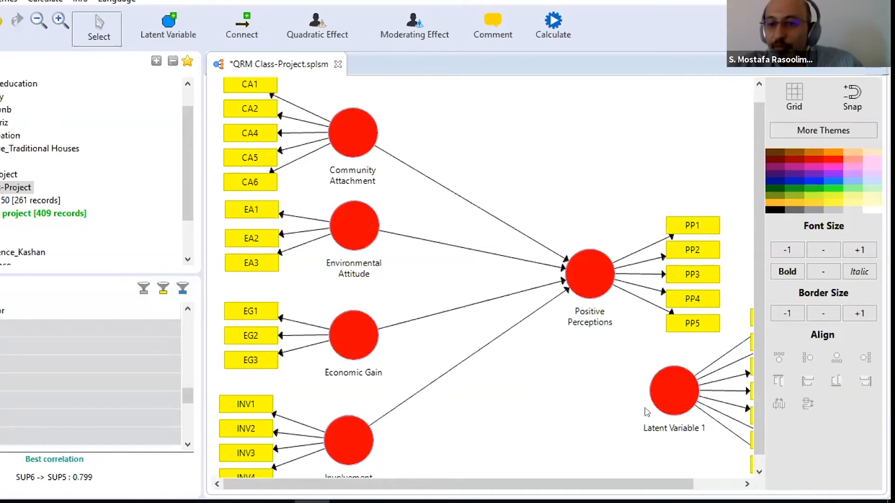
Rename the latent variable measured by SUP1 to SUP7 as Support.
{"action": "right_click", "coordinate": [683, 382]}
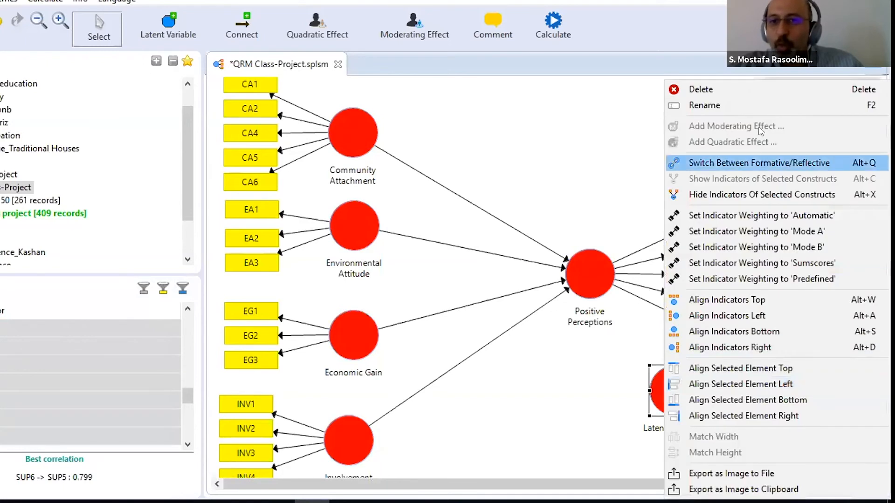
{"action": "left_click", "coordinate": [742, 105]}
{"action": "type", "text": "S"}
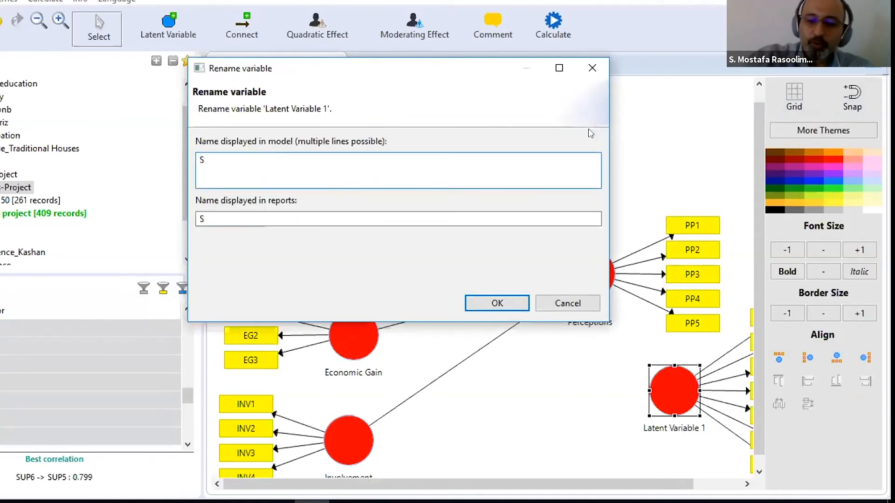
{"action": "type", "text": "upport"}
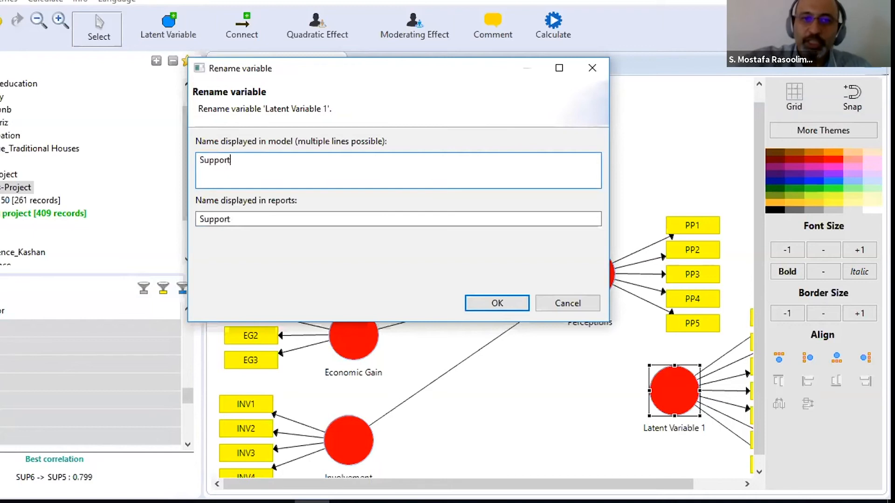
{"action": "left_click", "coordinate": [479, 300]}
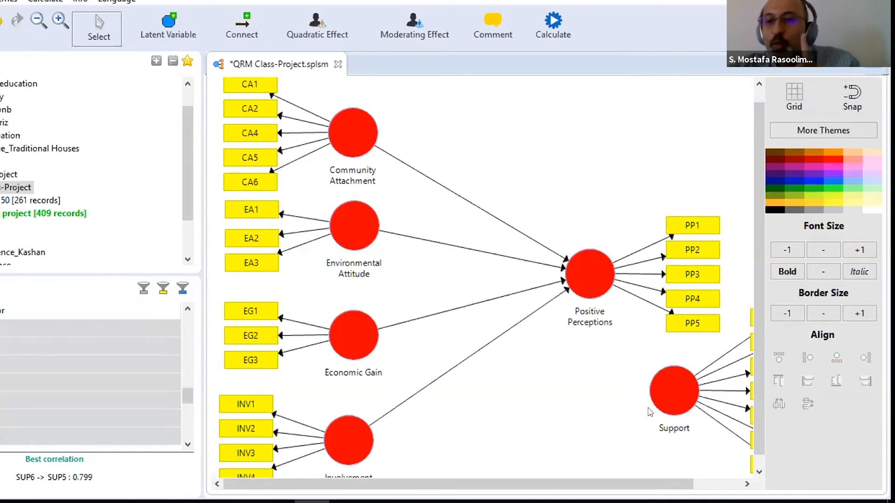
Connect Positive Perceptions with a path leading to Support.
{"action": "left_click", "coordinate": [228, 21]}
{"action": "left_click", "coordinate": [590, 275]}
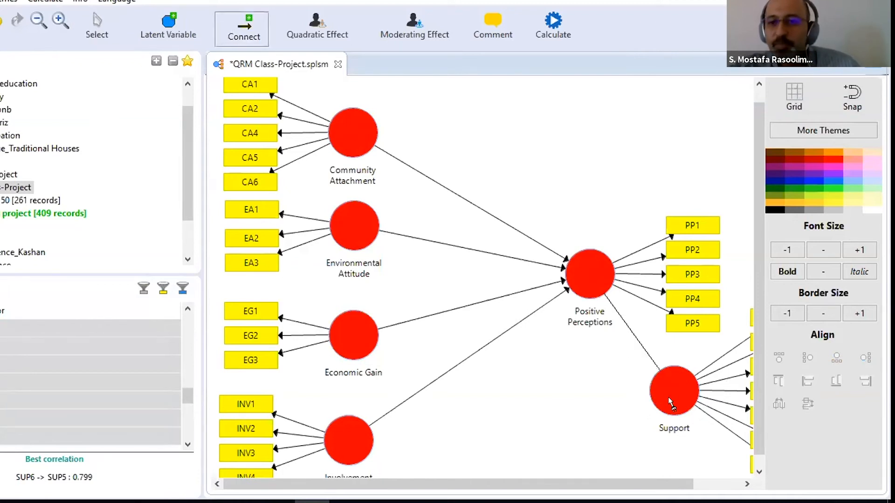
{"action": "left_click", "coordinate": [647, 387]}
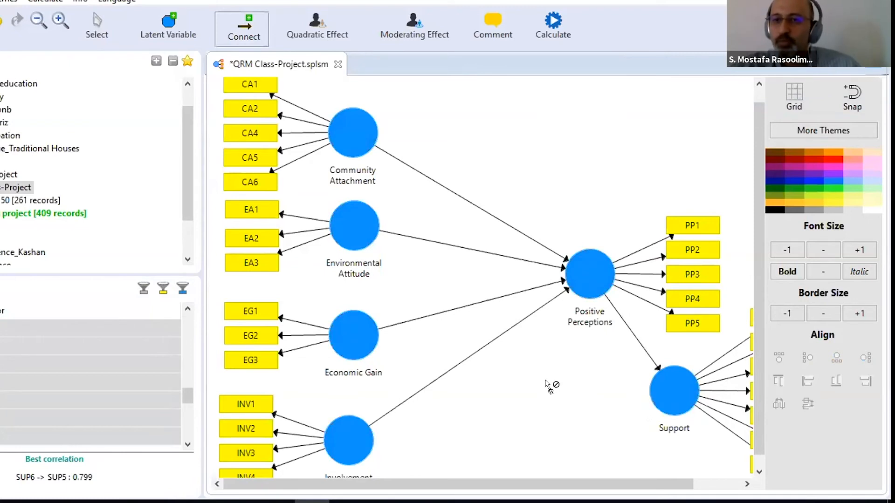
{"action": "left_click", "coordinate": [95, 34]}
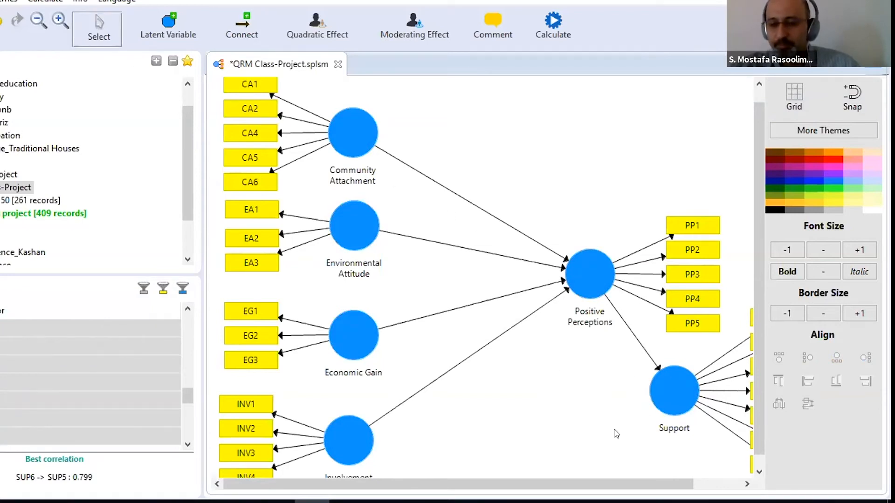
Delete the Support latent variable together with its indicators and incoming path from the model.
{"action": "left_click", "coordinate": [665, 384]}
{"action": "right_click", "coordinate": [670, 384]}
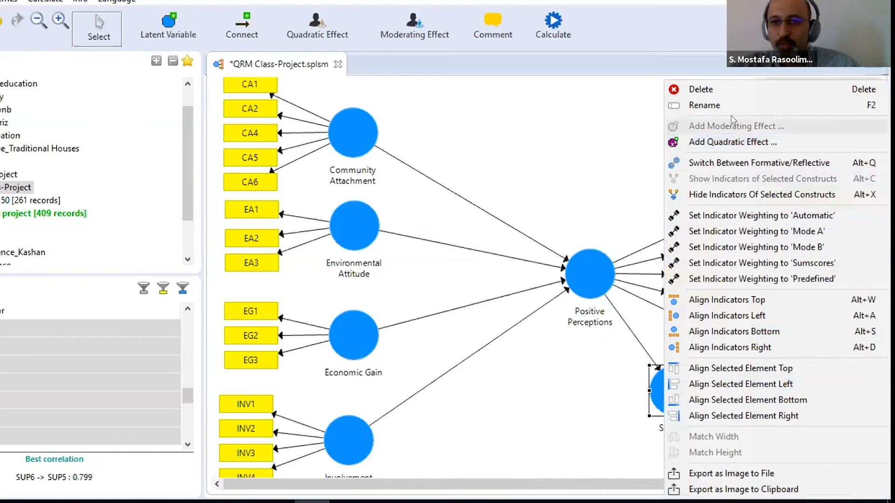
{"action": "left_click", "coordinate": [701, 89]}
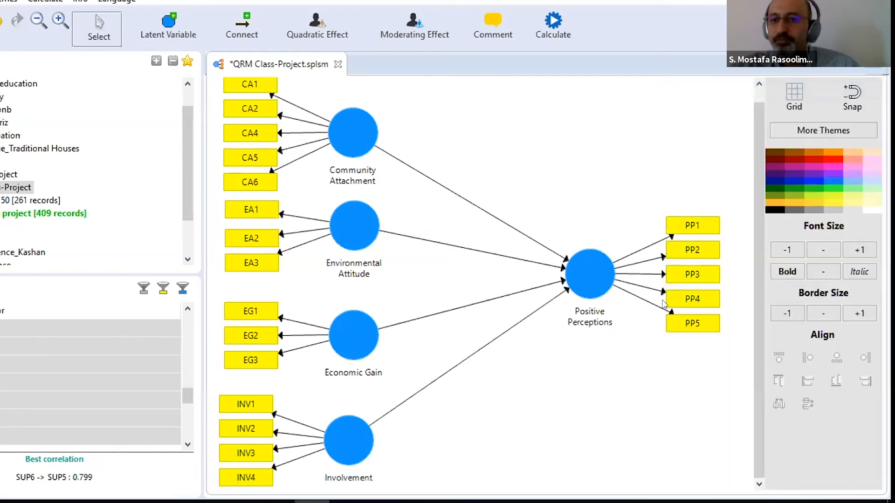
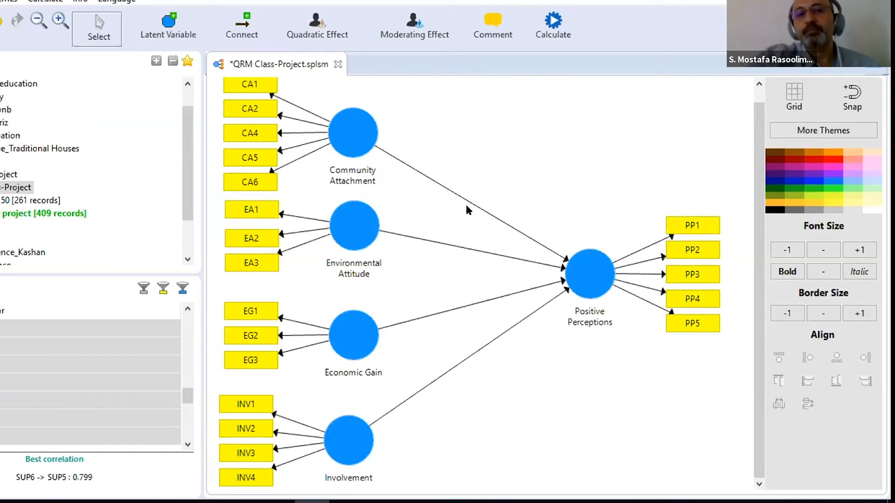
Run the PLS Algorithm with the Path weighting scheme, 300 maximum iterations and the full report opened after calculation.
{"action": "left_click", "coordinate": [553, 22]}
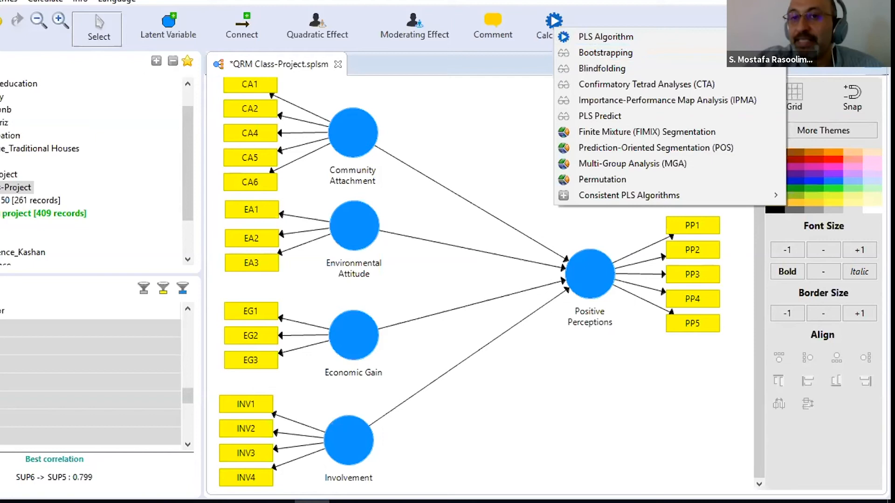
{"action": "left_click", "coordinate": [624, 128]}
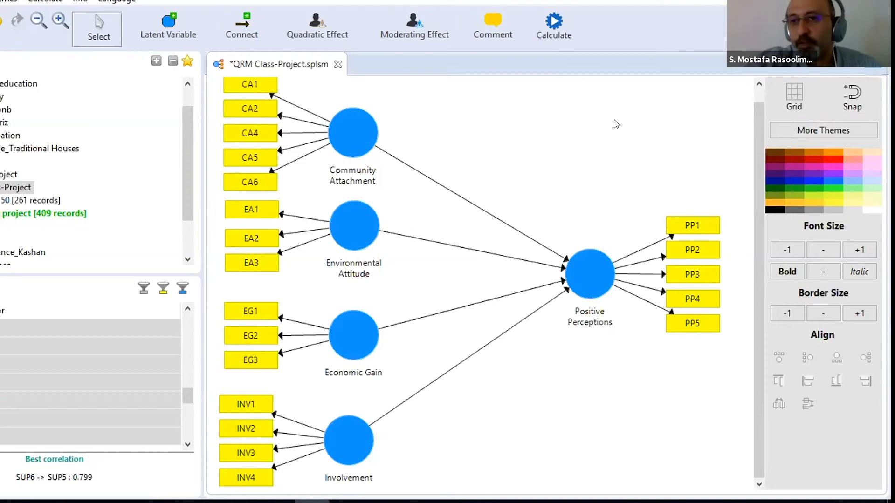
{"action": "left_click", "coordinate": [562, 23]}
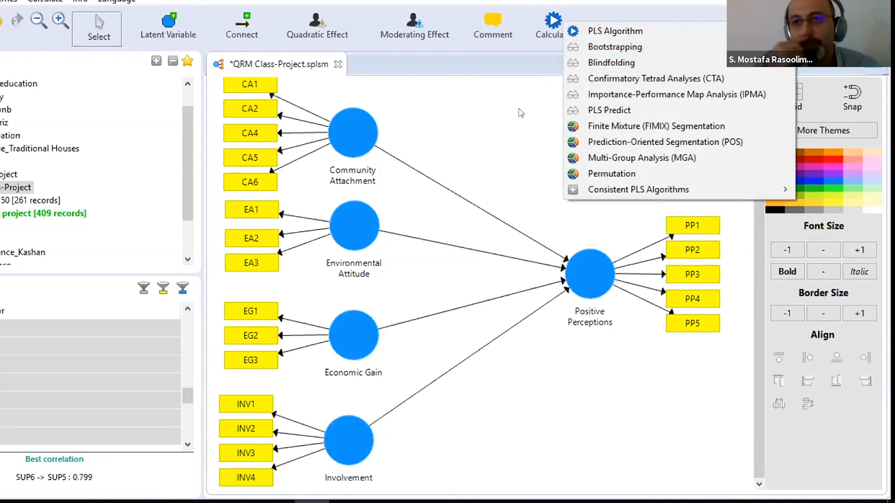
{"action": "left_click", "coordinate": [615, 31]}
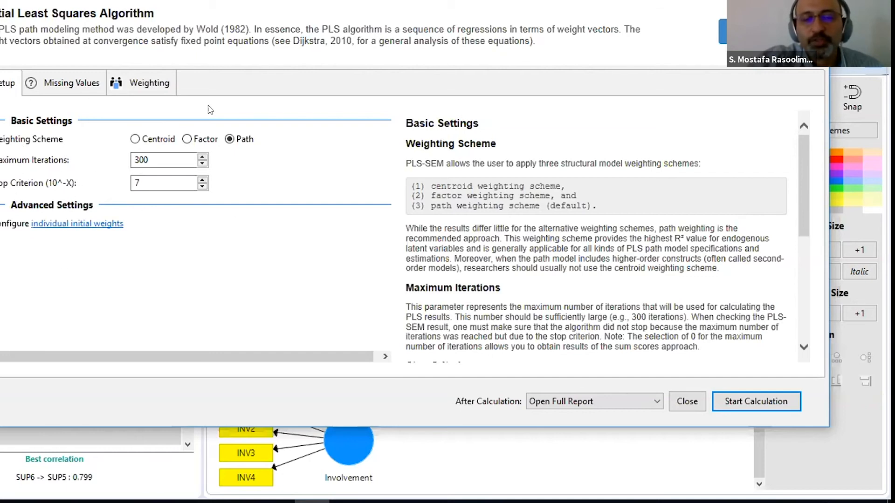
{"action": "left_click", "coordinate": [747, 401]}
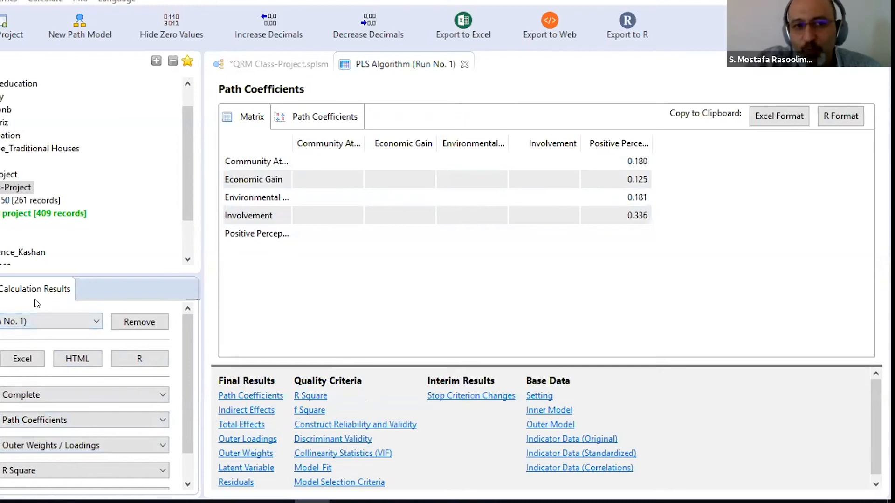
Look through the calculation results display options and return to the QRM Class-Project path model.
{"action": "scroll", "coordinate": [81, 421], "scroll_direction": "down", "scroll_amount": 4}
{"action": "scroll", "coordinate": [80, 421], "scroll_direction": "up", "scroll_amount": 4}
{"action": "scroll", "coordinate": [80, 421], "scroll_direction": "down", "scroll_amount": 1}
{"action": "scroll", "coordinate": [76, 422], "scroll_direction": "up", "scroll_amount": 1}
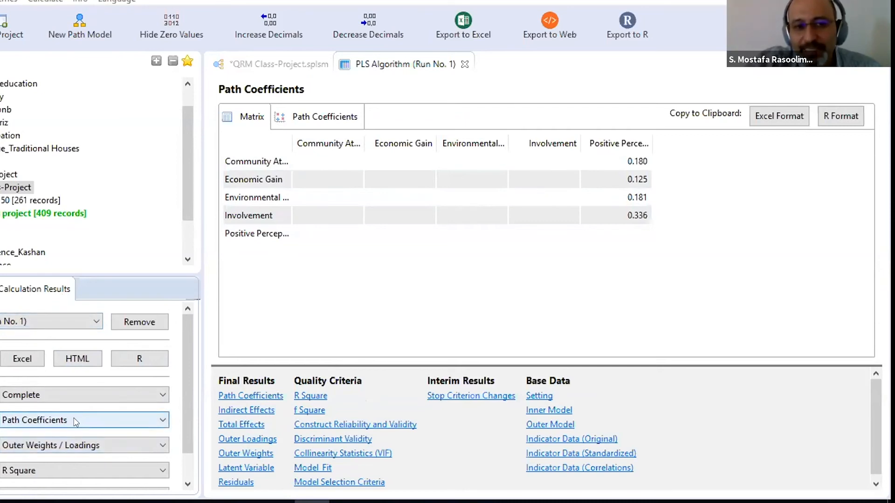
{"action": "left_click", "coordinate": [157, 421]}
{"action": "left_click", "coordinate": [126, 452]}
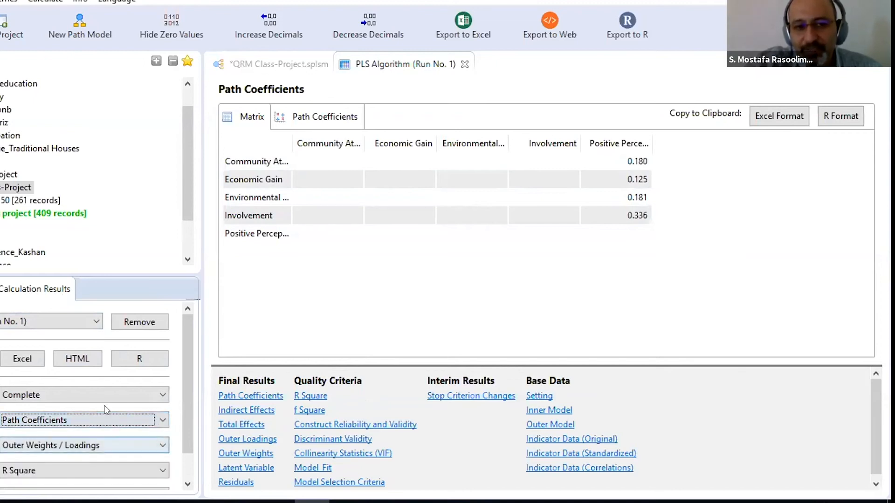
{"action": "left_click", "coordinate": [271, 64]}
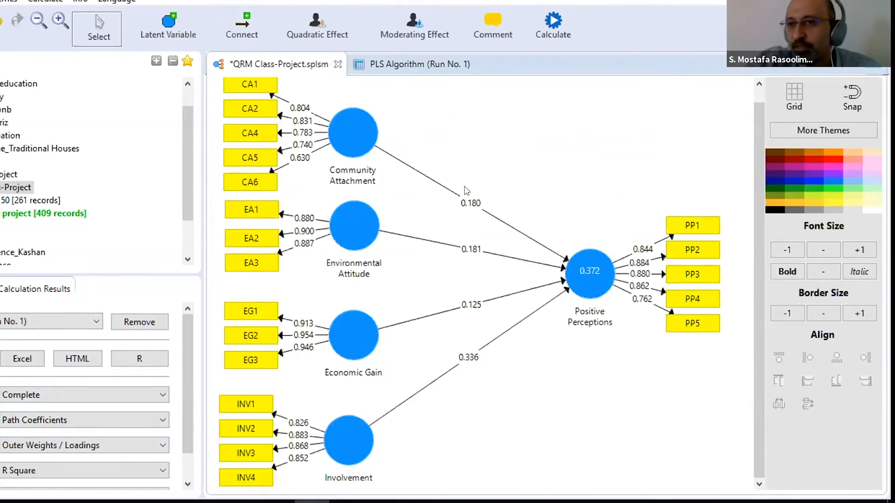
View the total effects and f Square values on the model's paths, and return the display to Path Coefficients.
{"action": "left_click", "coordinate": [164, 421]}
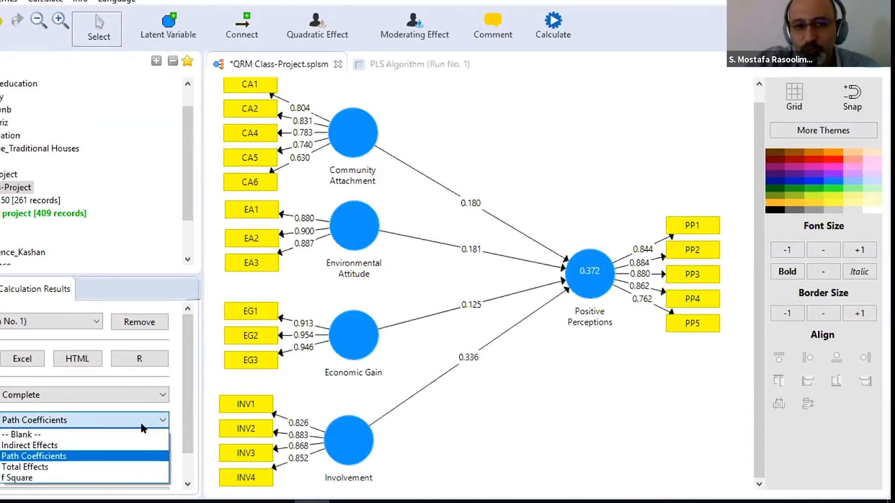
{"action": "left_click", "coordinate": [118, 466]}
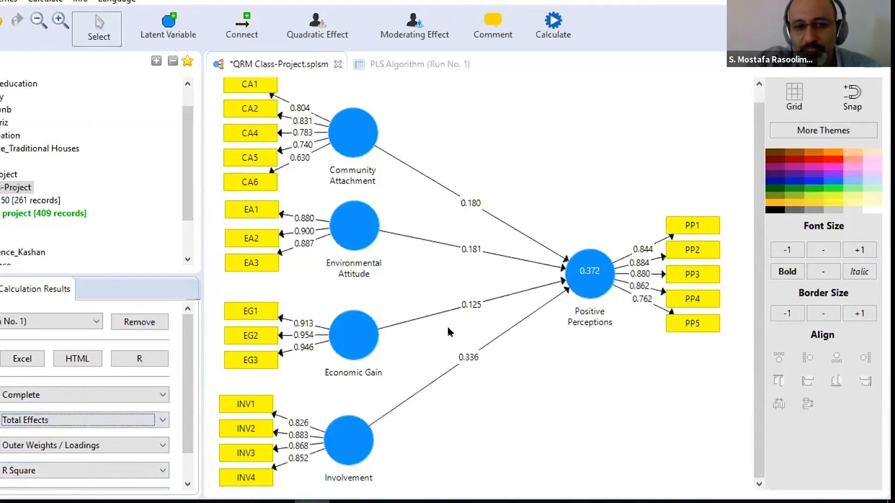
{"action": "left_click", "coordinate": [164, 422]}
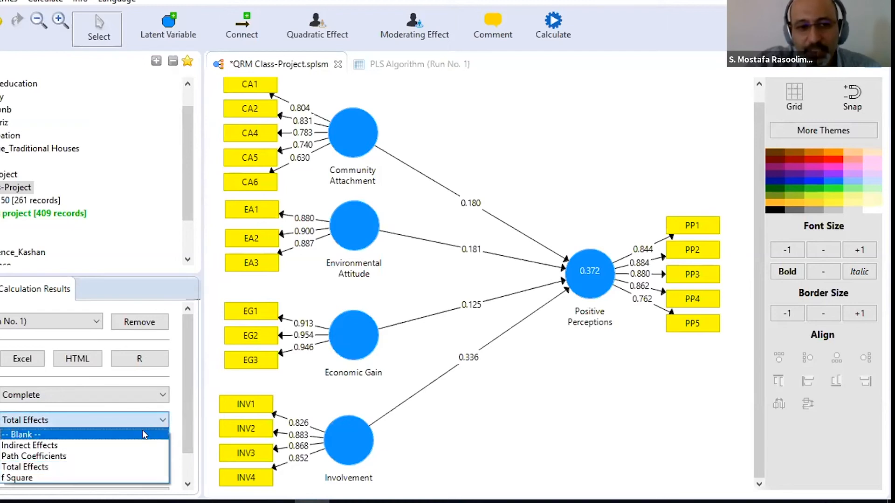
{"action": "left_click", "coordinate": [126, 474]}
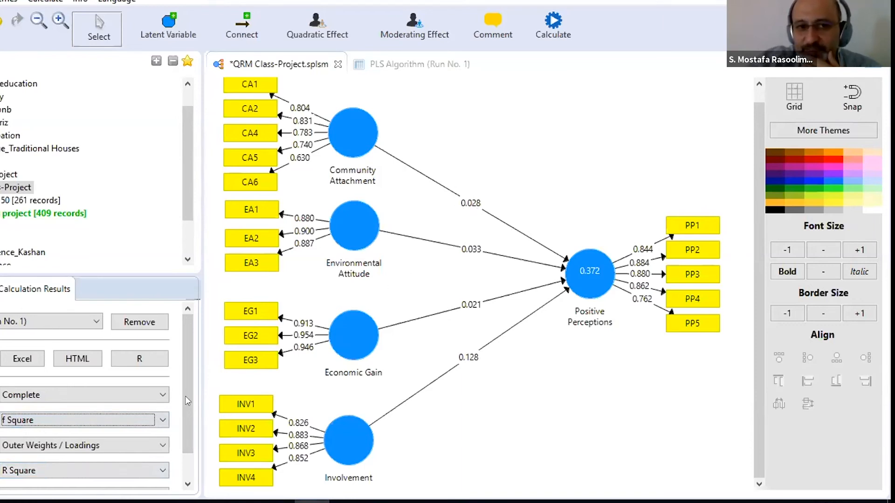
{"action": "left_click", "coordinate": [125, 420]}
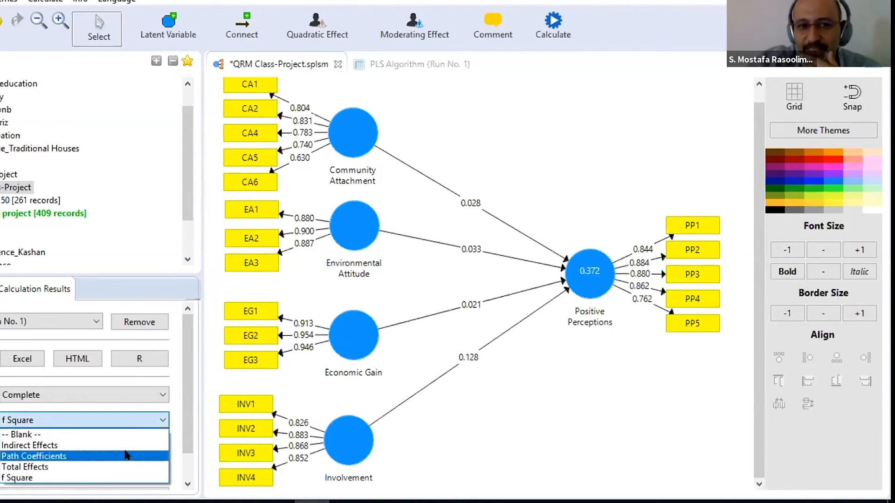
{"action": "left_click", "coordinate": [131, 456]}
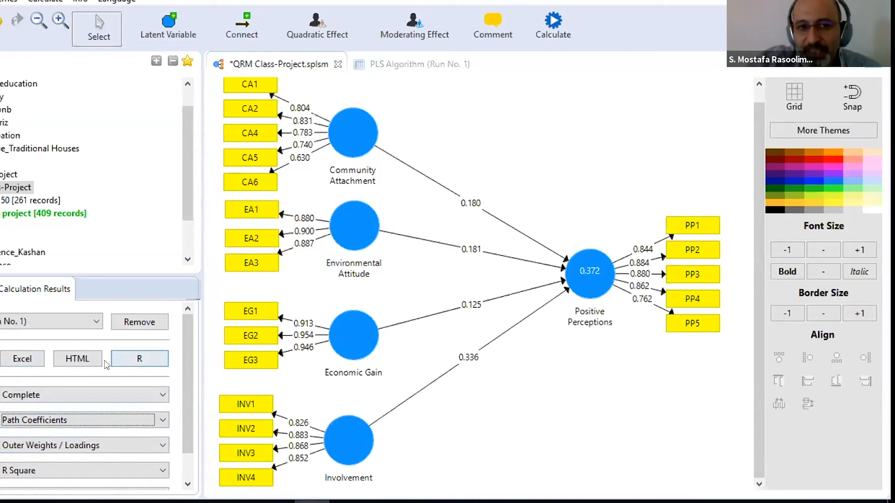
Start an Excel export of the calculation results with the US number format, navigation sheet and graphs included.
{"action": "left_click", "coordinate": [23, 356]}
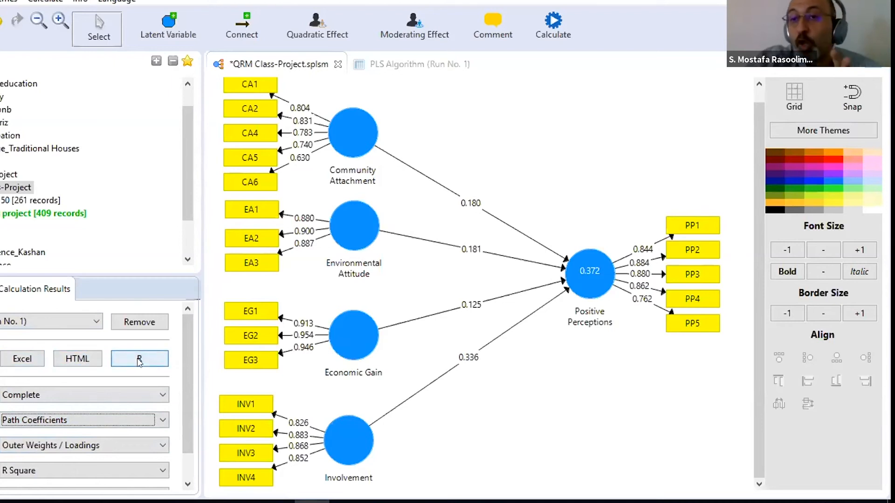
{"action": "left_click", "coordinate": [18, 361]}
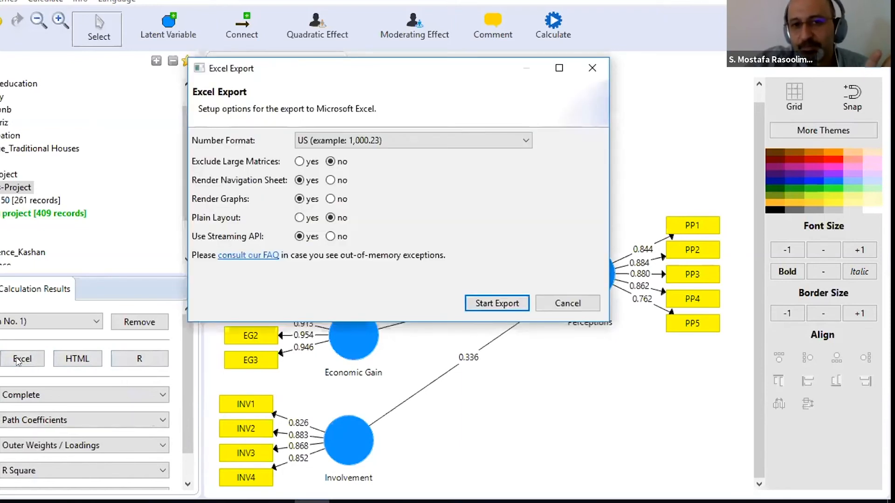
{"action": "left_click", "coordinate": [498, 303]}
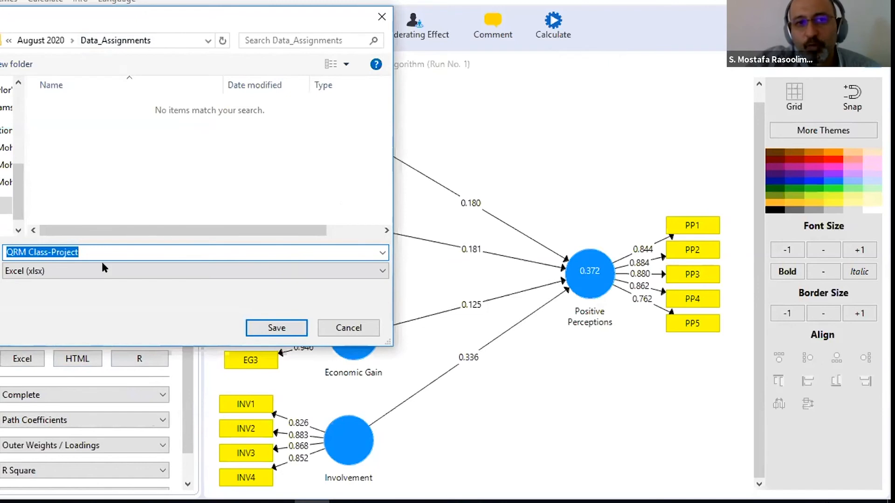
Create a Results folder inside Data_Assignments and save the Excel (xlsx) export there as QRM Class-Project.
{"action": "right_click", "coordinate": [107, 139]}
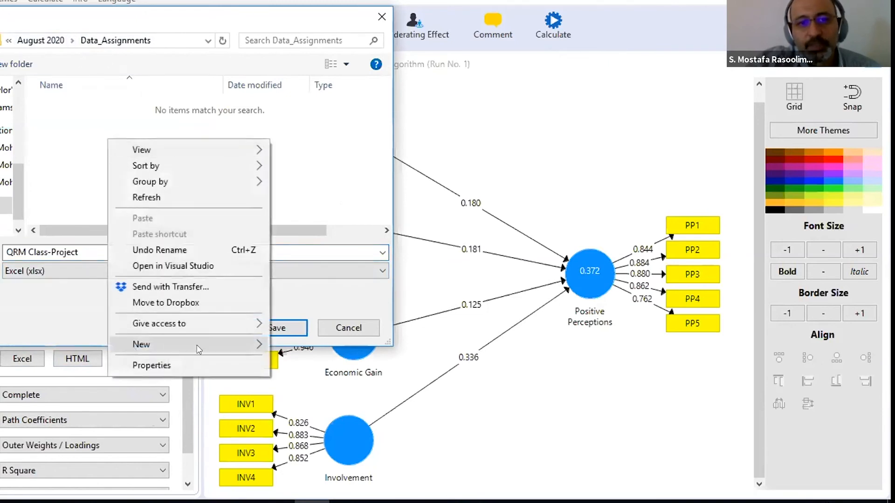
{"action": "mouse_move", "coordinate": [198, 350]}
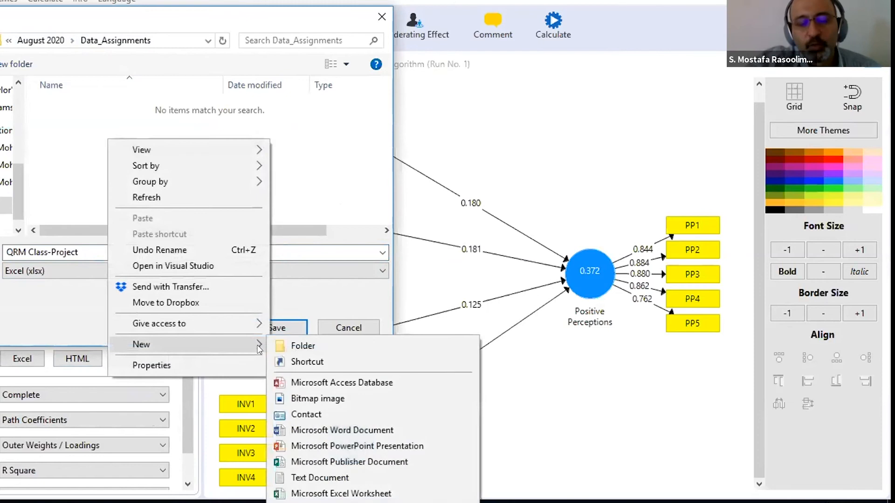
{"action": "left_click", "coordinate": [316, 343]}
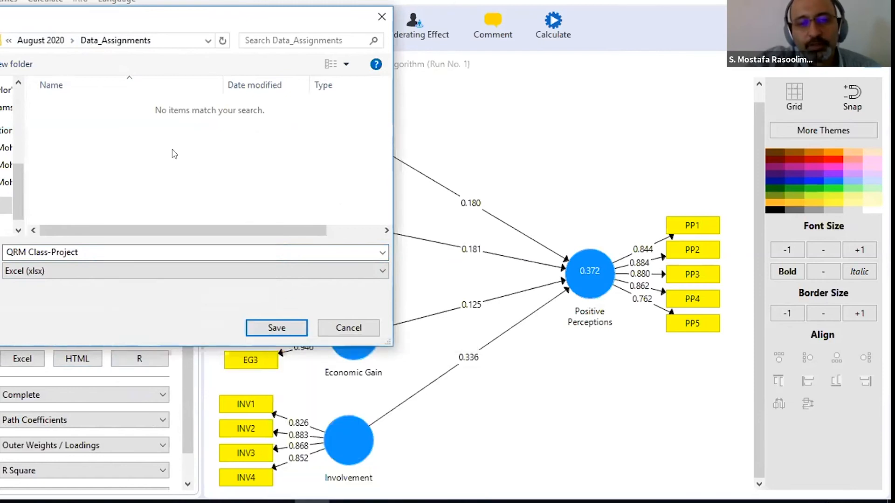
{"action": "type", "text": "Results"}
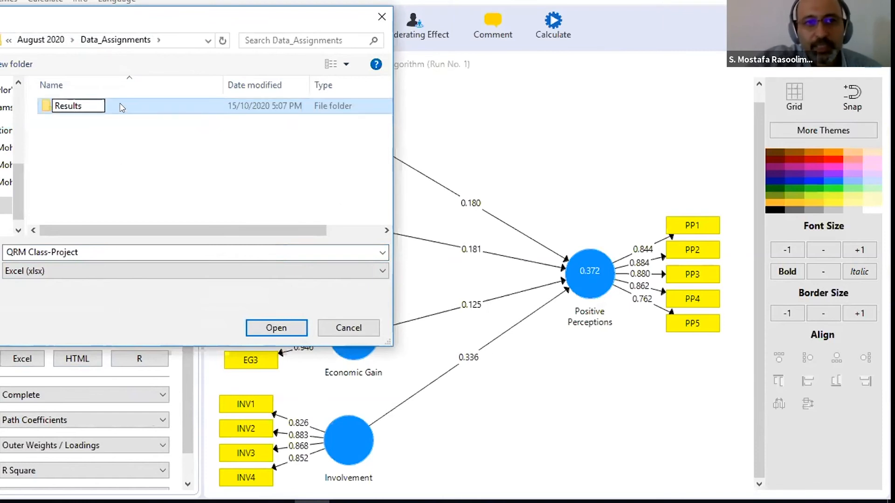
{"action": "left_click", "coordinate": [131, 167]}
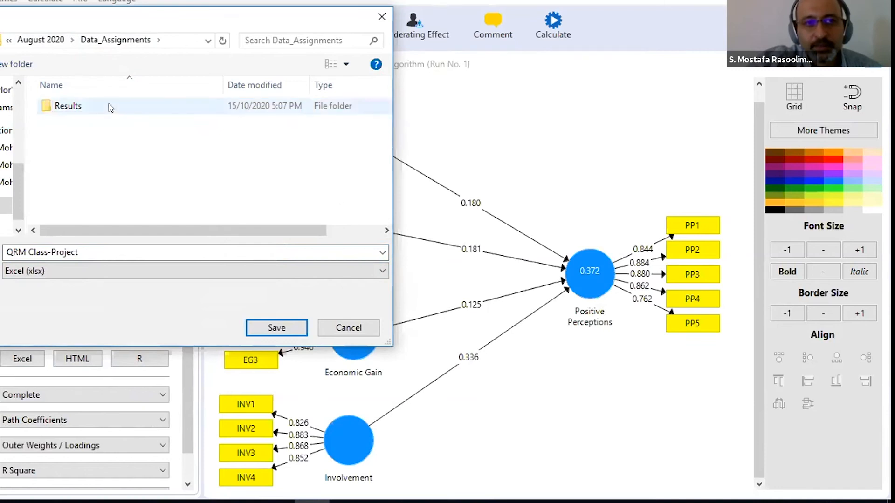
{"action": "double_click", "coordinate": [111, 107]}
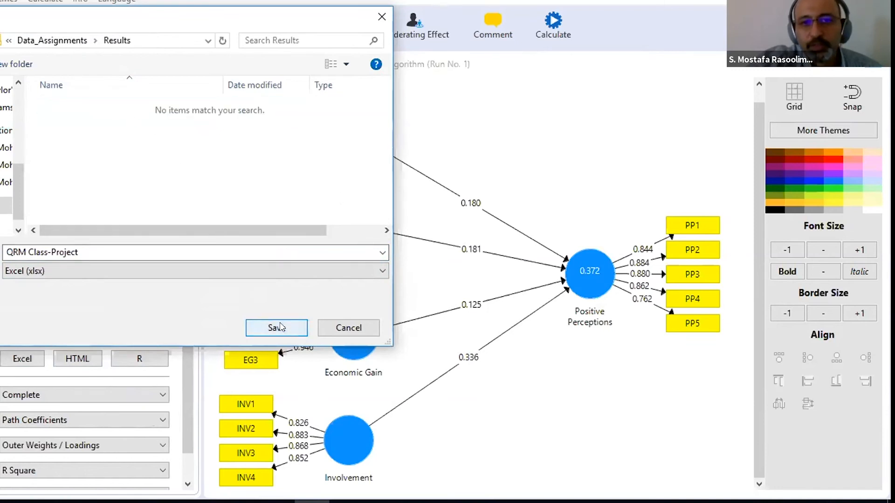
{"action": "left_click", "coordinate": [279, 327]}
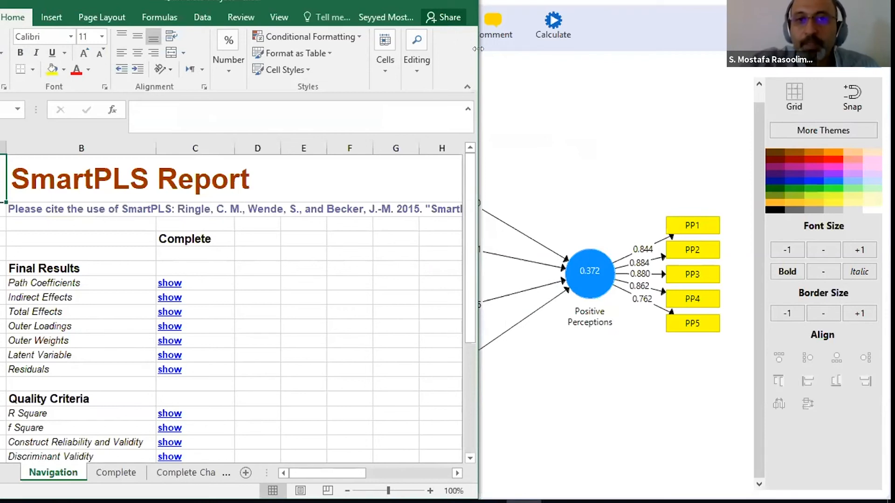
Enlarge the exported report in Excel, view the Complete Charts sheet, and examine the Outer Loadings table via the navigation sheet.
{"action": "left_click", "coordinate": [429, 2]}
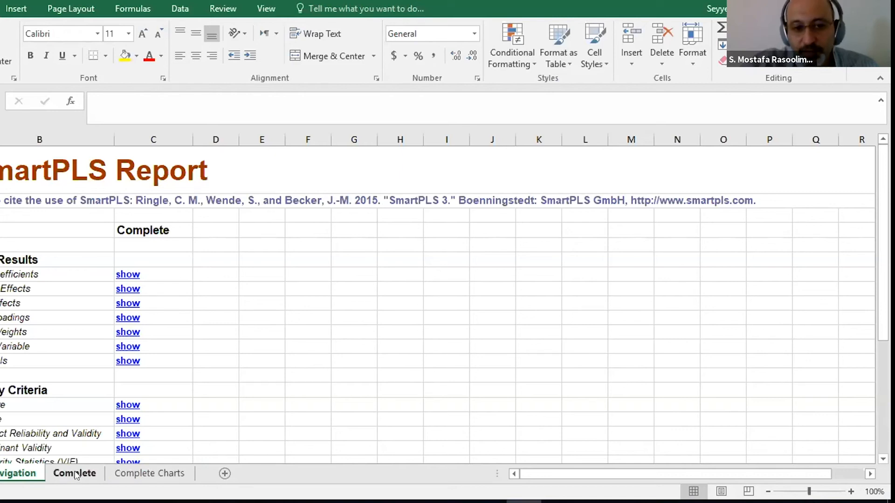
{"action": "left_click", "coordinate": [140, 475]}
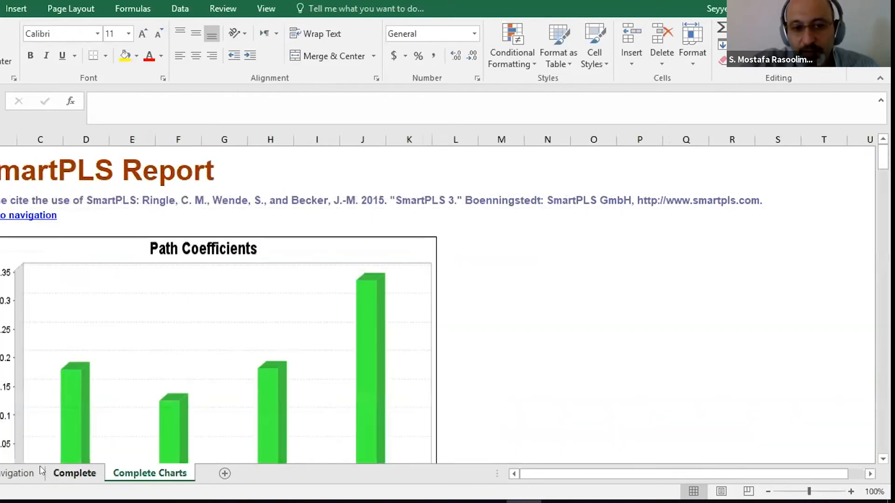
{"action": "left_click", "coordinate": [26, 474]}
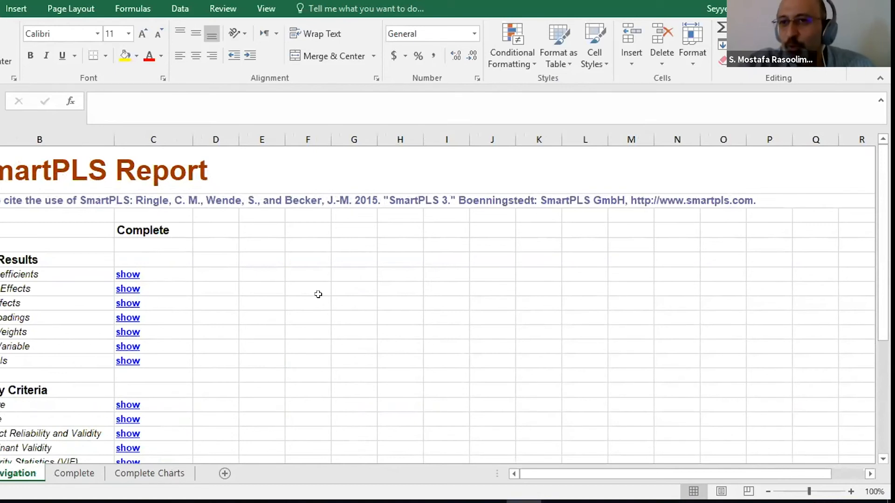
{"action": "left_click", "coordinate": [129, 319]}
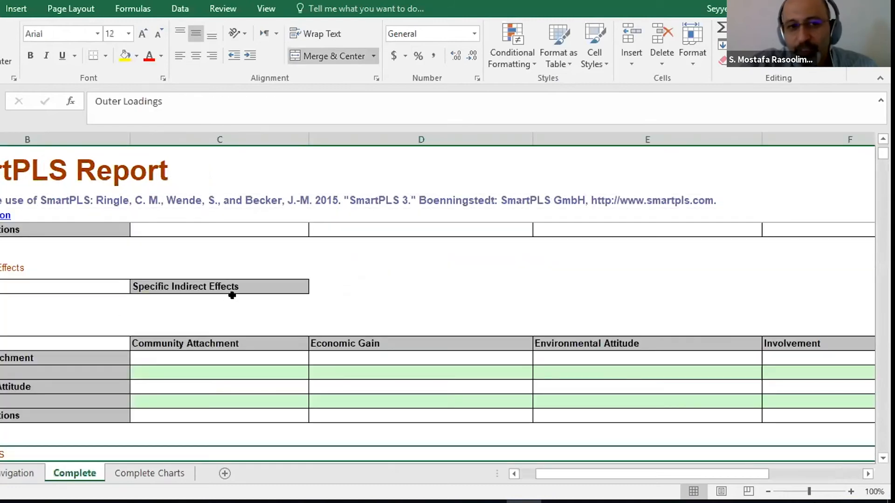
{"action": "scroll", "coordinate": [248, 303], "scroll_direction": "down", "scroll_amount": 2}
{"action": "scroll", "coordinate": [248, 303], "scroll_direction": "down", "scroll_amount": 2}
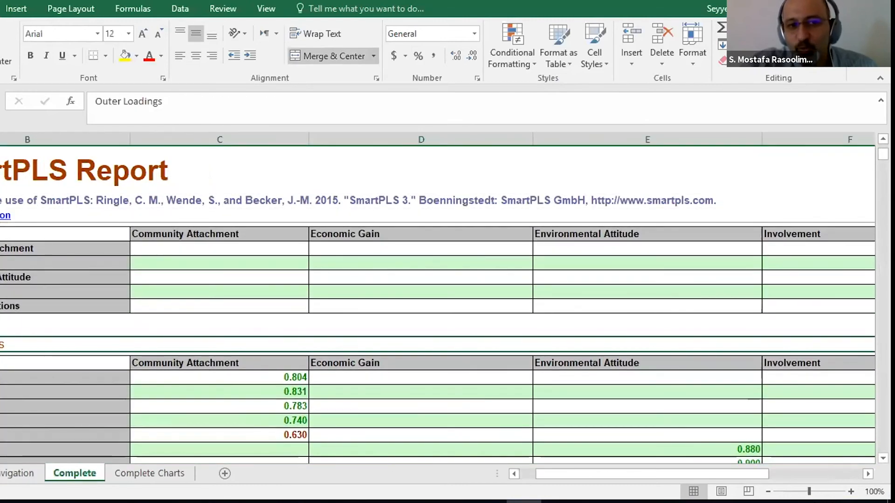
Examine the indicator loadings of each construct in the exported report's Outer Loadings table.
{"action": "scroll", "coordinate": [293, 354], "scroll_direction": "down", "scroll_amount": 2}
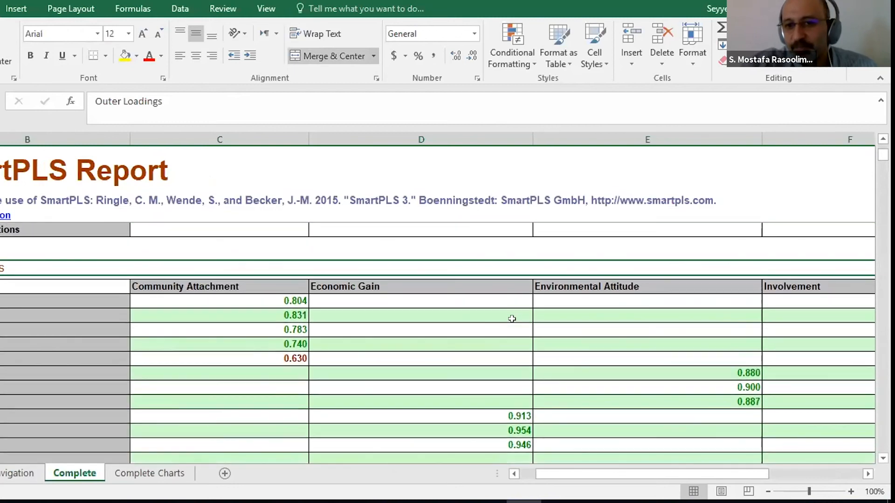
{"action": "scroll", "coordinate": [511, 312], "scroll_direction": "down", "scroll_amount": 1}
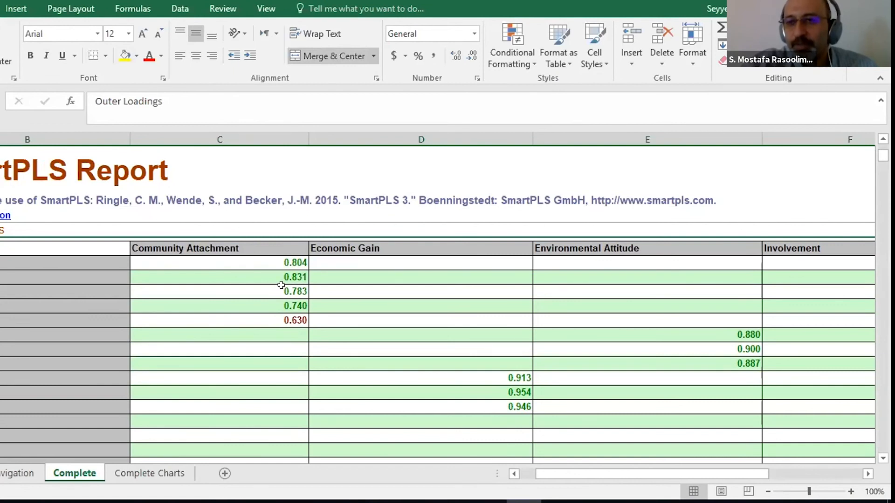
{"action": "scroll", "coordinate": [281, 284], "scroll_direction": "up", "scroll_amount": 2}
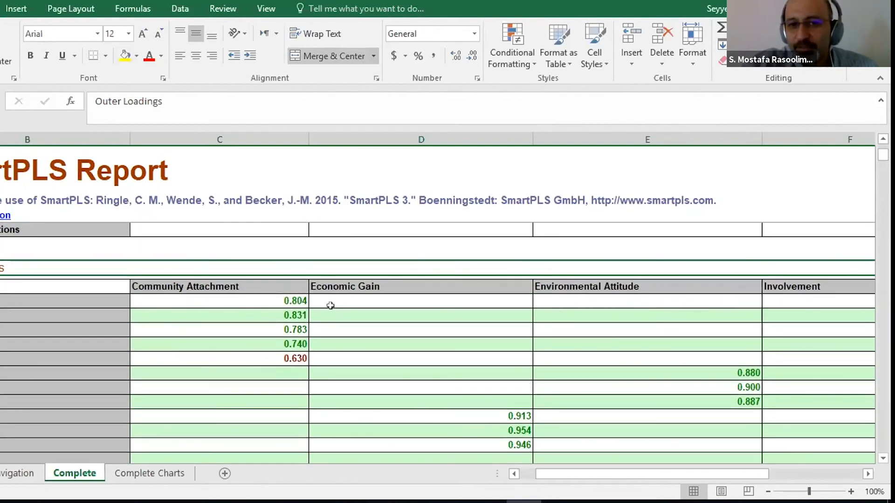
{"action": "scroll", "coordinate": [334, 307], "scroll_direction": "down", "scroll_amount": 1}
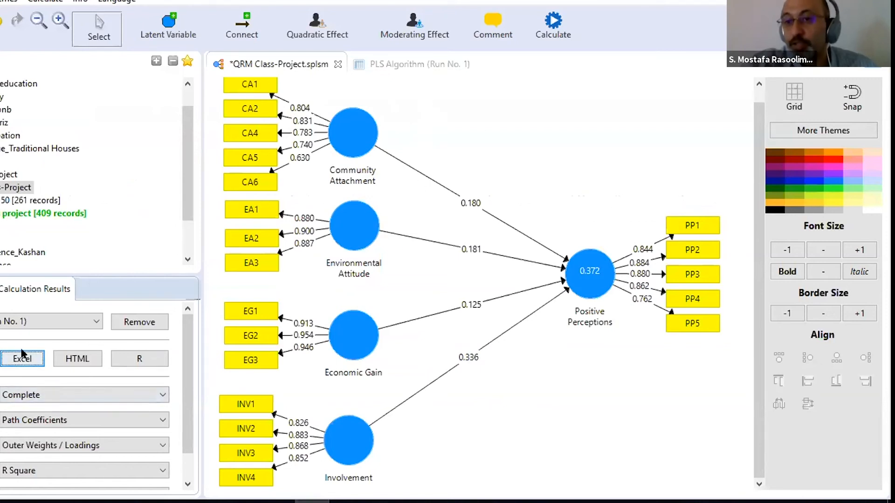
Open the PLS Algorithm (Run No. 1) results in SmartPLS and look over the available result tables.
{"action": "left_click", "coordinate": [398, 64]}
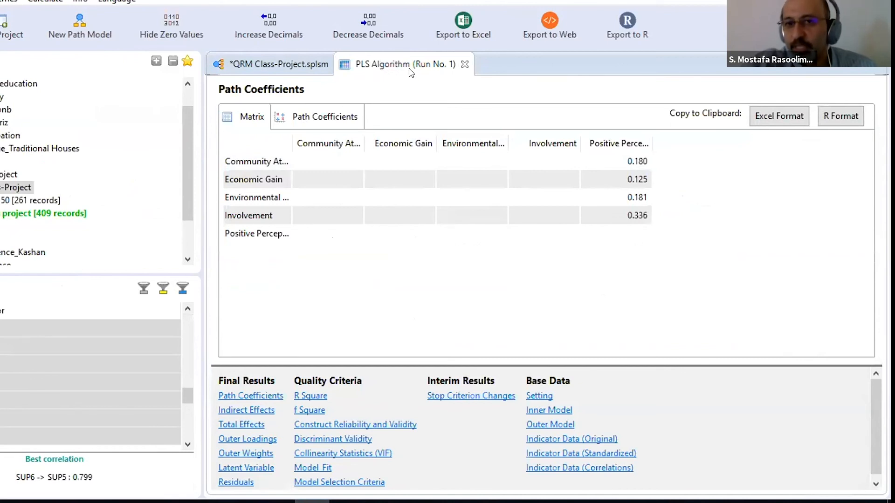
{"action": "scroll", "coordinate": [410, 376], "scroll_direction": "down", "scroll_amount": 1}
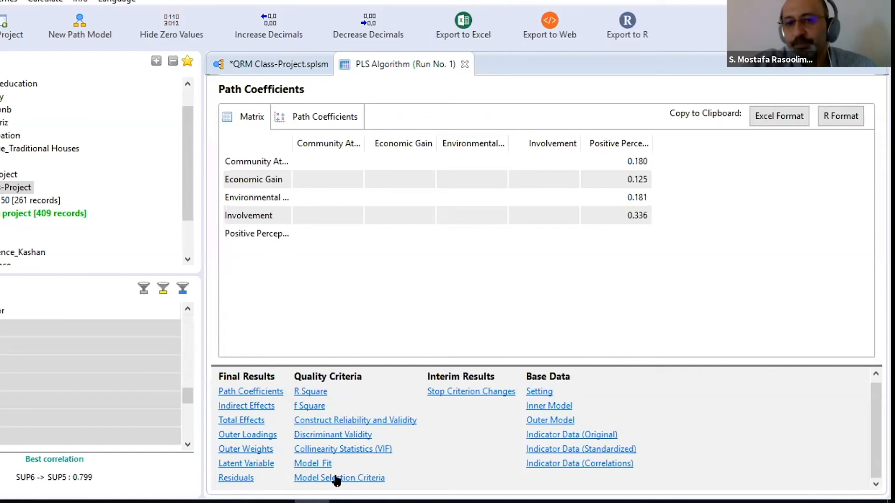
{"action": "scroll", "coordinate": [260, 374], "scroll_direction": "up", "scroll_amount": 1}
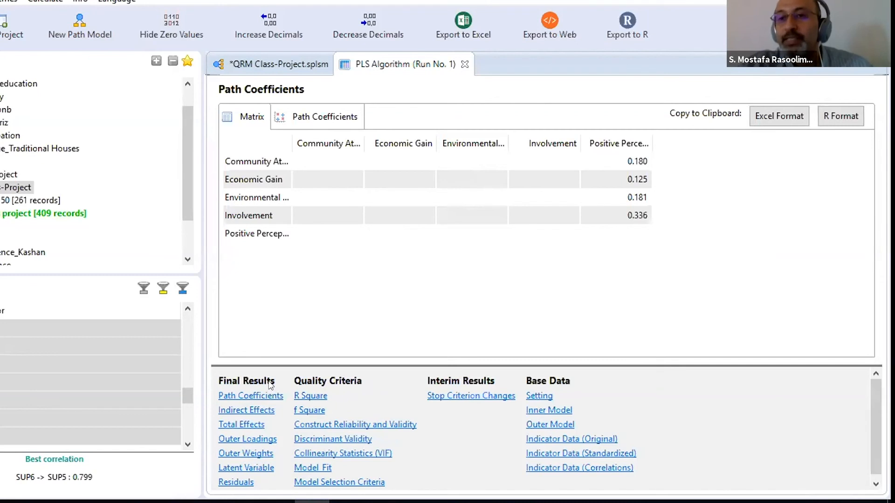
Open the Outer Loadings results and examine the loadings of all indicators from CA1 through PP5.
{"action": "left_click", "coordinate": [248, 439]}
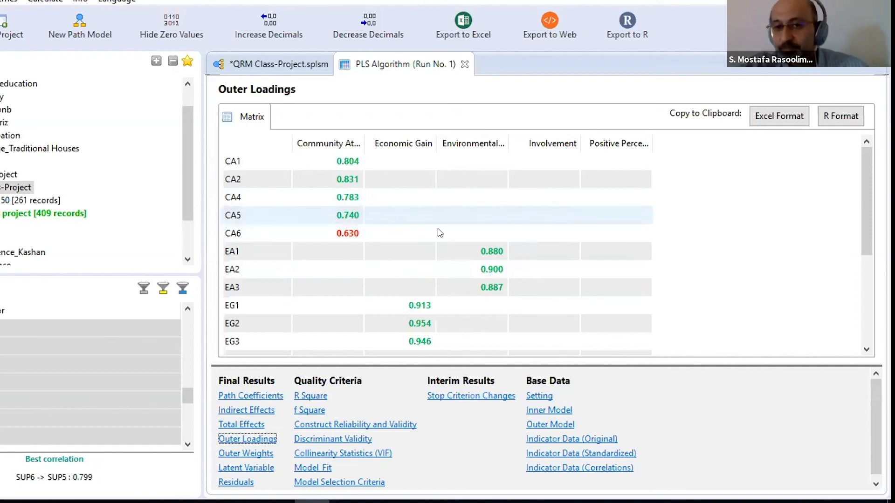
{"action": "scroll", "coordinate": [490, 261], "scroll_direction": "down", "scroll_amount": 3}
{"action": "scroll", "coordinate": [536, 275], "scroll_direction": "up", "scroll_amount": 3}
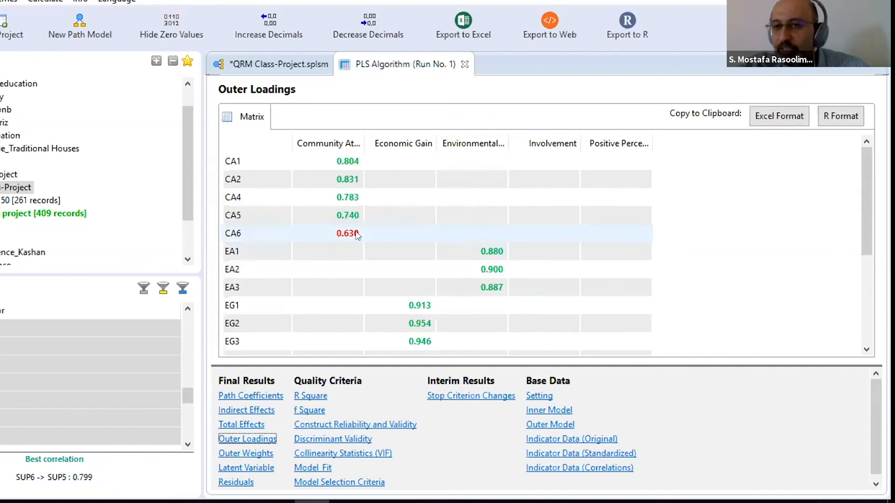
{"action": "scroll", "coordinate": [532, 258], "scroll_direction": "down", "scroll_amount": 3}
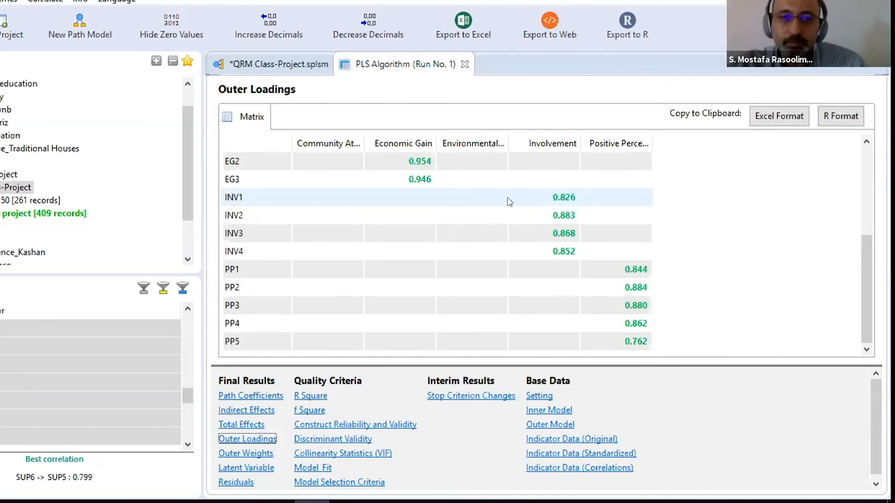
{"action": "scroll", "coordinate": [466, 201], "scroll_direction": "up", "scroll_amount": 3}
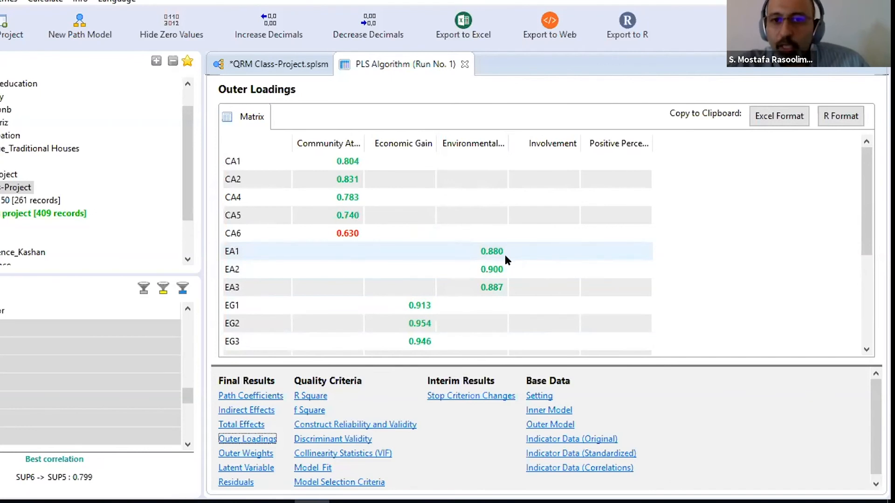
{"action": "scroll", "coordinate": [505, 252], "scroll_direction": "down", "scroll_amount": 3}
{"action": "scroll", "coordinate": [455, 306], "scroll_direction": "up", "scroll_amount": 2}
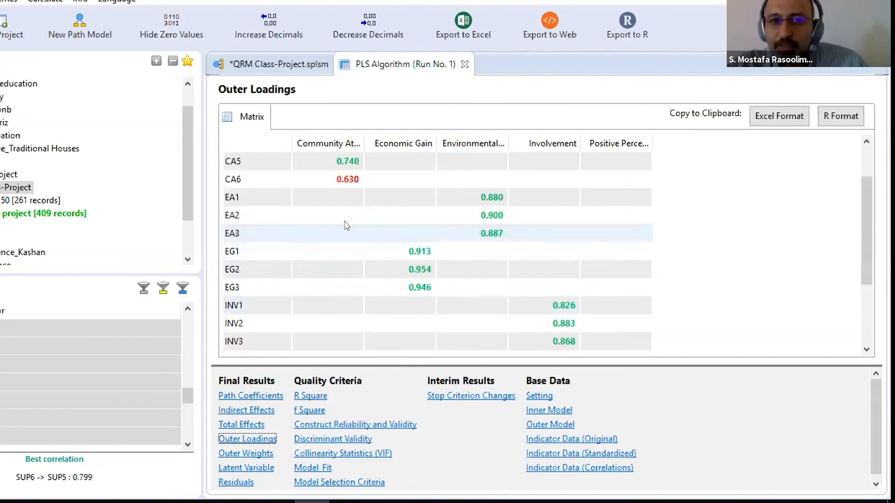
{"action": "scroll", "coordinate": [284, 224], "scroll_direction": "down", "scroll_amount": 1}
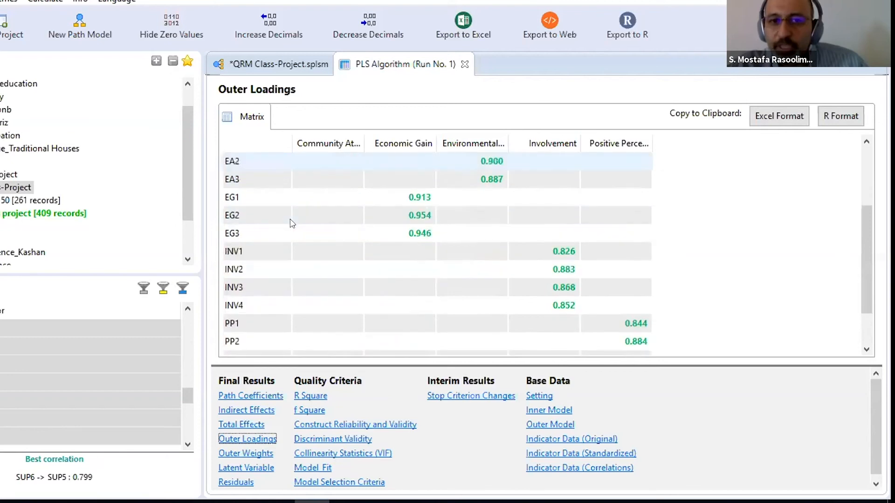
{"action": "scroll", "coordinate": [282, 248], "scroll_direction": "down", "scroll_amount": 1}
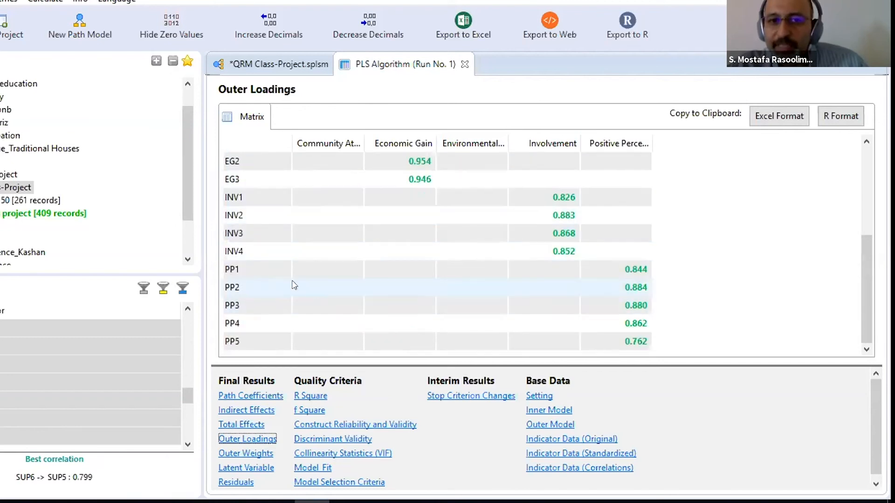
{"action": "scroll", "coordinate": [599, 250], "scroll_direction": "up", "scroll_amount": 2}
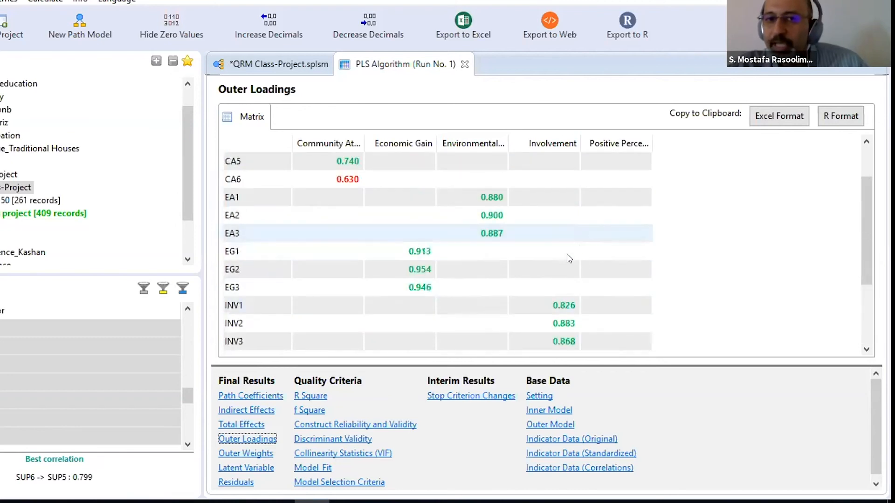
{"action": "scroll", "coordinate": [567, 256], "scroll_direction": "up", "scroll_amount": 2}
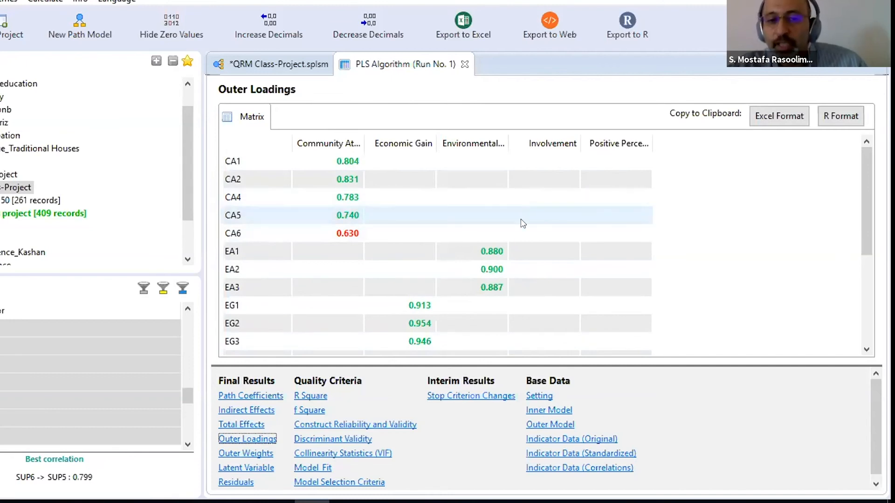
{"action": "scroll", "coordinate": [522, 219], "scroll_direction": "down", "scroll_amount": 2}
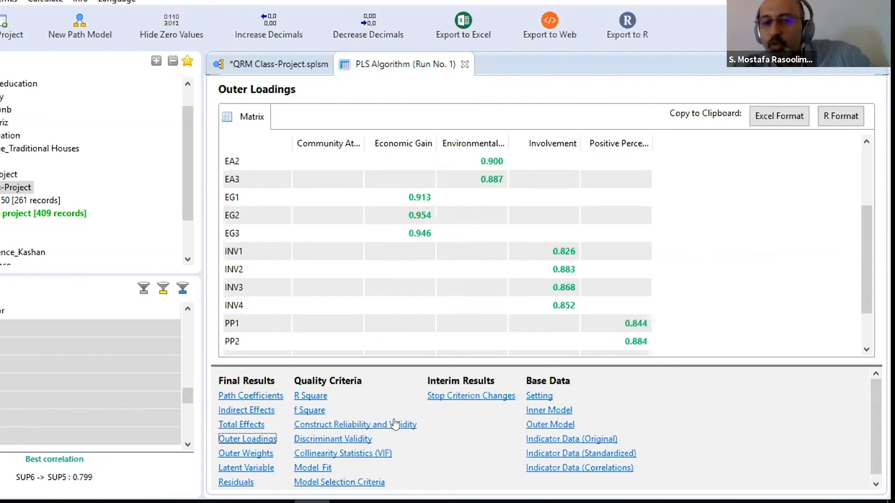
Open the Construct Reliability and Validity matrix and widen the construct name, Composite Reliability and Average Variance Extracted columns.
{"action": "left_click", "coordinate": [331, 425]}
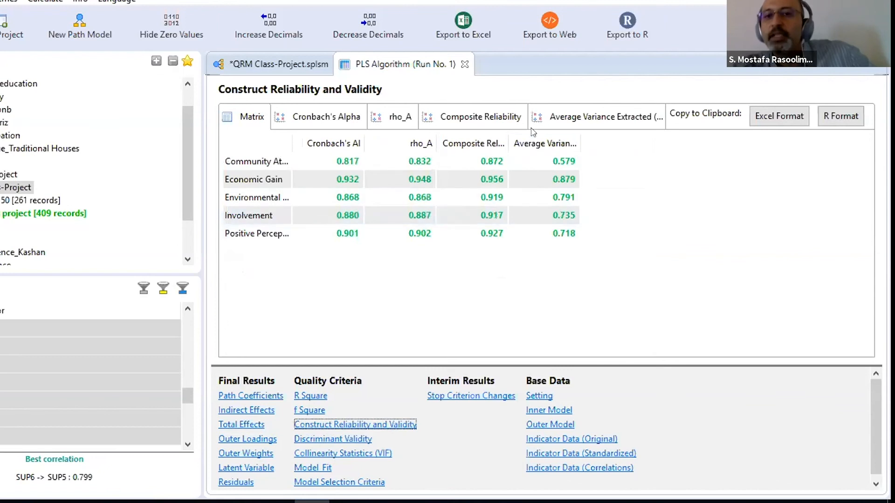
{"action": "left_click_drag", "start_coordinate": [508, 141], "coordinate": [531, 142]}
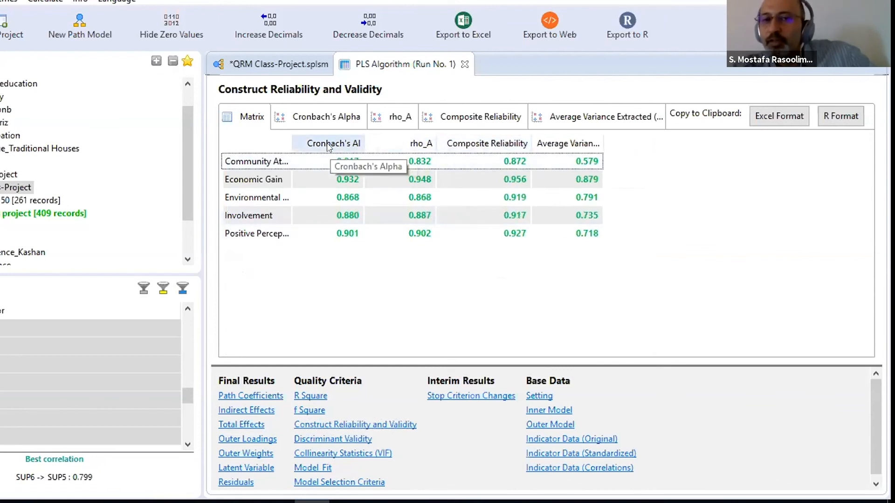
{"action": "left_click_drag", "start_coordinate": [291, 137], "coordinate": [366, 136]}
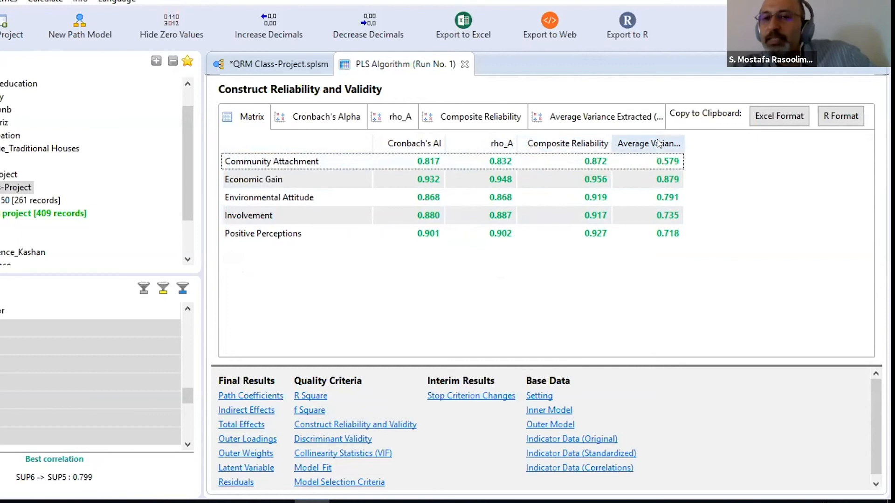
{"action": "left_click_drag", "start_coordinate": [684, 141], "coordinate": [716, 212]}
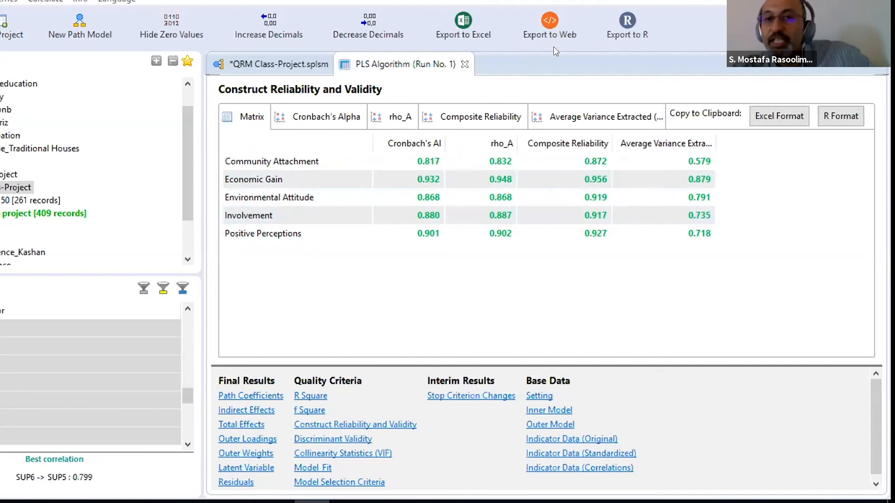
Draw a brace under the Cronbach's Alpha, rho_A and Composite Reliability columns and annotate it with ">0.7".
{"action": "mouse_move", "coordinate": [406, 241]}
{"action": "left_mouse_down"}
{"action": "mouse_move", "coordinate": [555, 235]}
{"action": "mouse_move", "coordinate": [605, 246]}
{"action": "left_mouse_up"}
{"action": "left_click_drag", "start_coordinate": [437, 269], "coordinate": [458, 323]}
{"action": "mouse_move", "coordinate": [485, 276]}
{"action": "left_mouse_down"}
{"action": "mouse_move", "coordinate": [510, 272]}
{"action": "mouse_move", "coordinate": [520, 306]}
{"action": "mouse_move", "coordinate": [537, 282]}
{"action": "left_mouse_up"}
{"action": "left_click", "coordinate": [503, 286]}
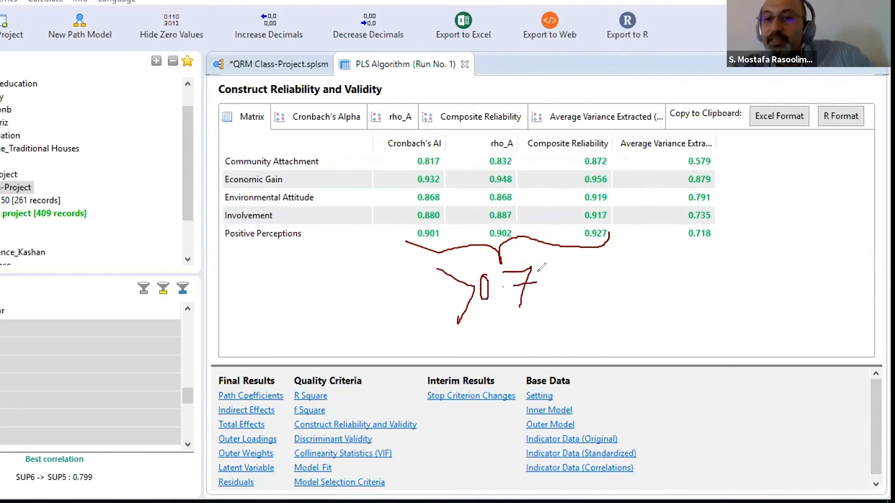
Annotate the Average Variance Extracted column with ">0.5", circle the 0.7 threshold, and mark the rho_A and Composite Reliability headings.
{"action": "mouse_move", "coordinate": [680, 243]}
{"action": "left_mouse_down"}
{"action": "mouse_move", "coordinate": [718, 241]}
{"action": "mouse_move", "coordinate": [671, 296]}
{"action": "left_mouse_up"}
{"action": "mouse_move", "coordinate": [697, 265]}
{"action": "left_mouse_down"}
{"action": "mouse_move", "coordinate": [716, 283]}
{"action": "mouse_move", "coordinate": [723, 271]}
{"action": "left_mouse_up"}
{"action": "left_click", "coordinate": [719, 271]}
{"action": "left_click_drag", "start_coordinate": [730, 262], "coordinate": [725, 300]}
{"action": "left_click_drag", "start_coordinate": [744, 256], "coordinate": [723, 263]}
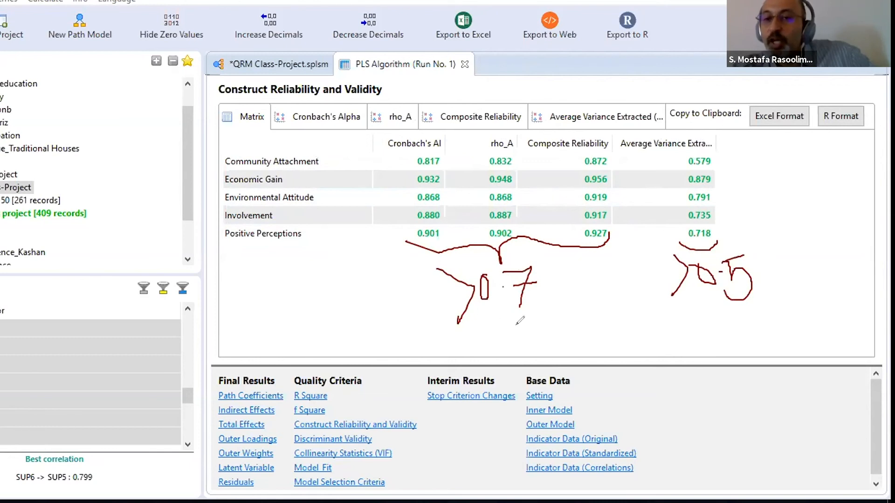
{"action": "mouse_move", "coordinate": [554, 267]}
{"action": "left_mouse_down"}
{"action": "mouse_move", "coordinate": [447, 271]}
{"action": "mouse_move", "coordinate": [561, 322]}
{"action": "mouse_move", "coordinate": [554, 270]}
{"action": "left_mouse_up"}
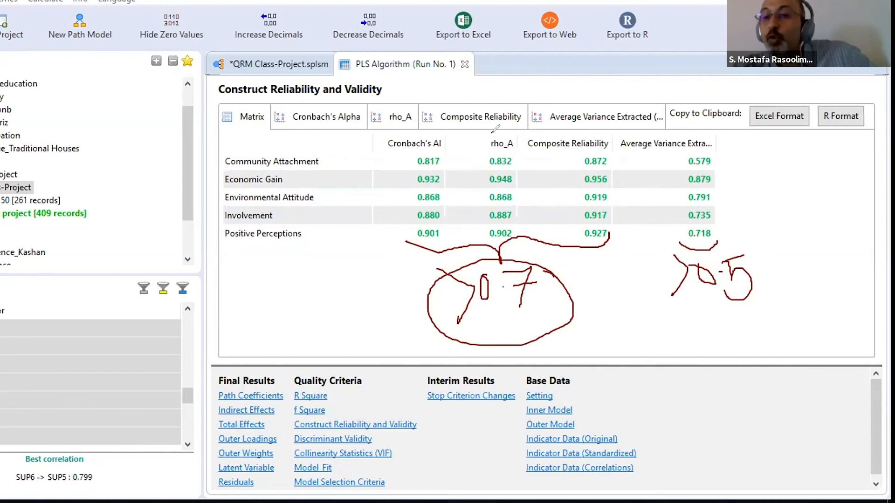
{"action": "mouse_move", "coordinate": [489, 146]}
{"action": "left_mouse_down"}
{"action": "mouse_move", "coordinate": [540, 134]}
{"action": "mouse_move", "coordinate": [617, 139]}
{"action": "left_mouse_up"}
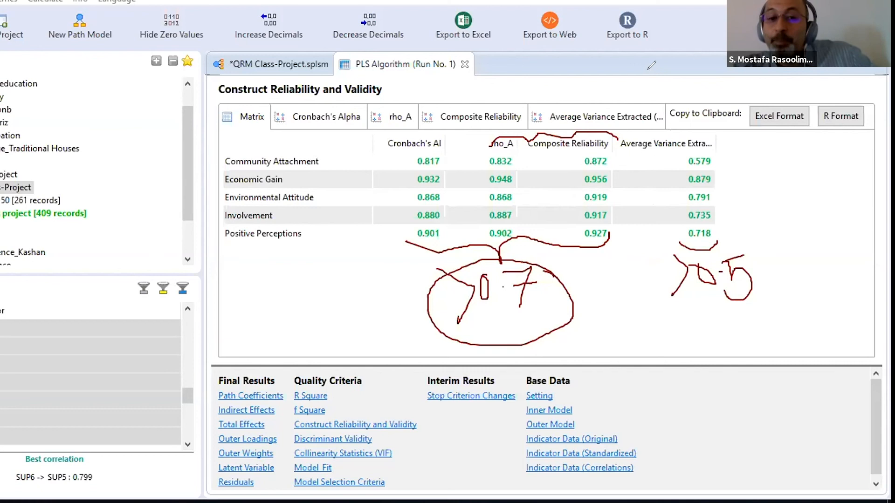
Recheck the Outer Loadings, return to Construct Reliability and Validity, and clear the handwritten annotations.
{"action": "left_click", "coordinate": [251, 439]}
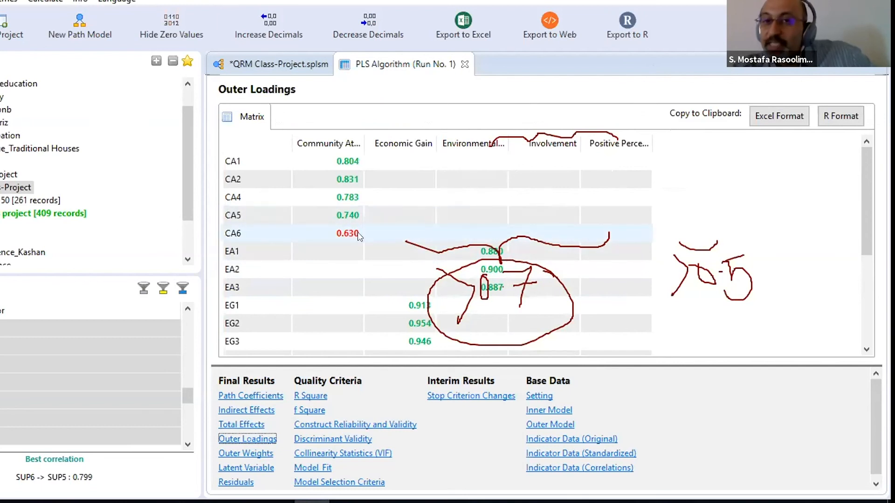
{"action": "left_click", "coordinate": [366, 425]}
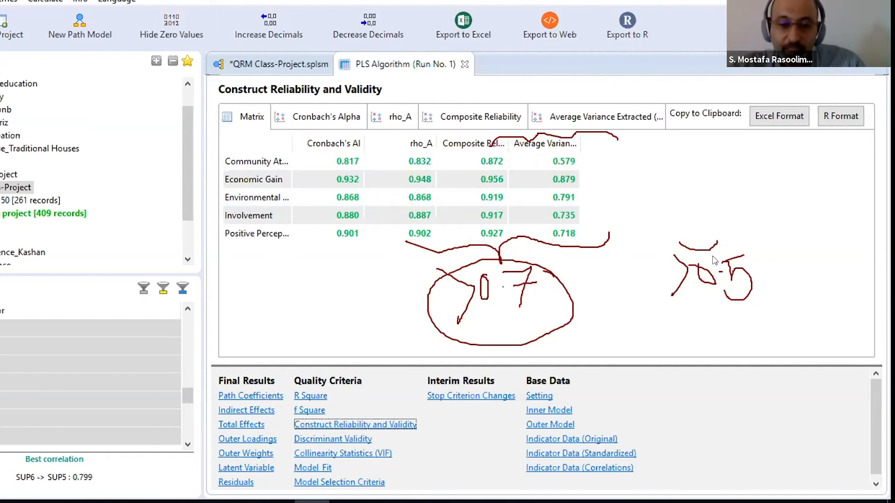
{"action": "left_click", "coordinate": [364, 351]}
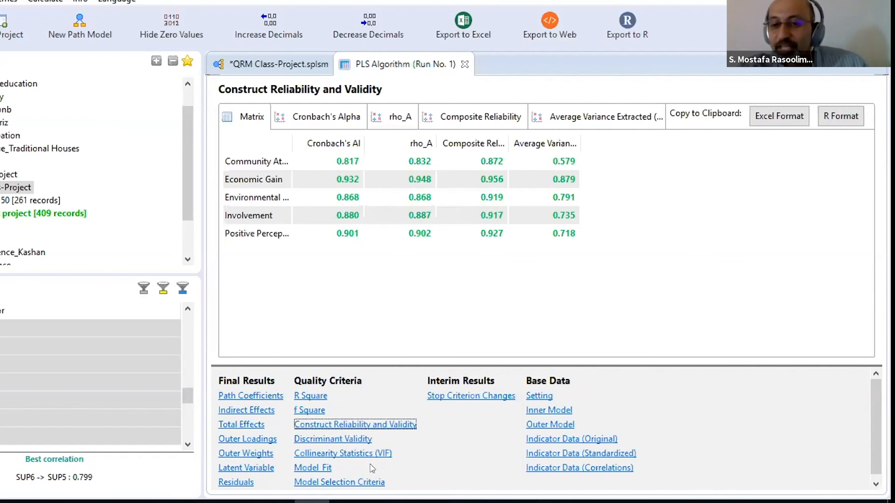
Switch to the Excel report and examine the Discriminant Validity section, from the Fornell-Larcker Criterion through the HTMT table.
{"action": "left_click", "coordinate": [523, 502]}
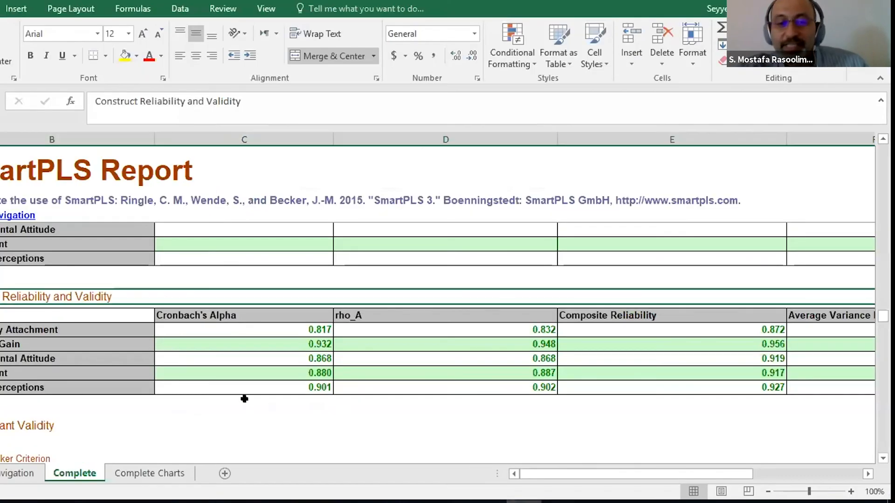
{"action": "left_click", "coordinate": [18, 474]}
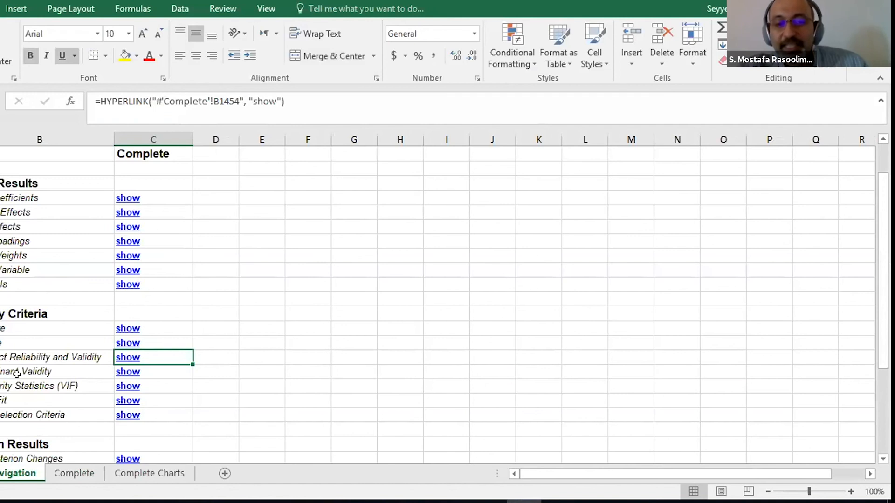
{"action": "left_click", "coordinate": [129, 371]}
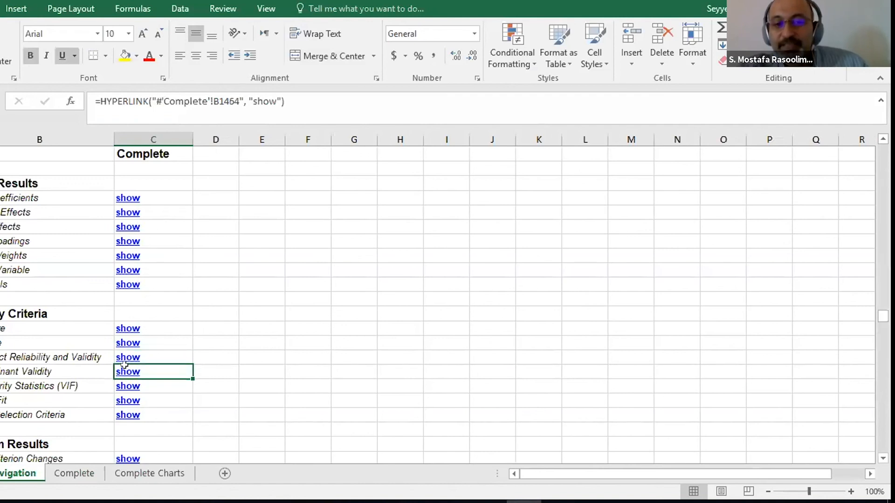
{"action": "scroll", "coordinate": [215, 363], "scroll_direction": "down", "scroll_amount": 3}
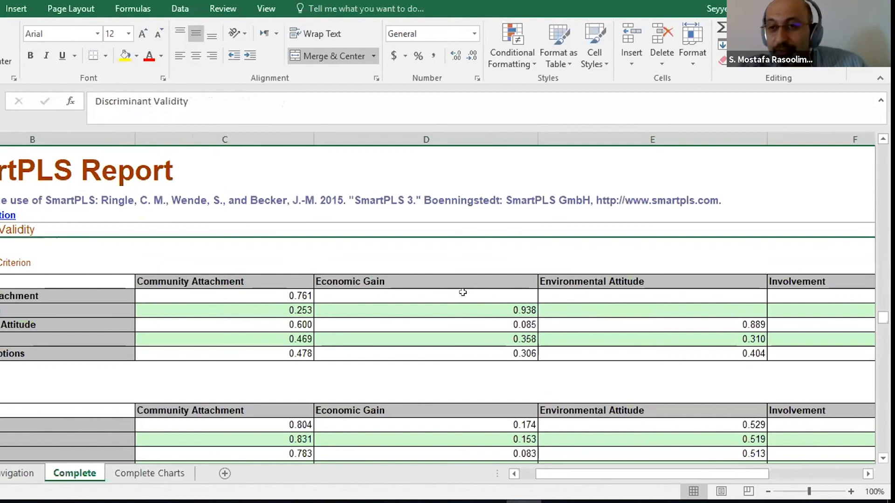
{"action": "scroll", "coordinate": [464, 308], "scroll_direction": "down", "scroll_amount": 3}
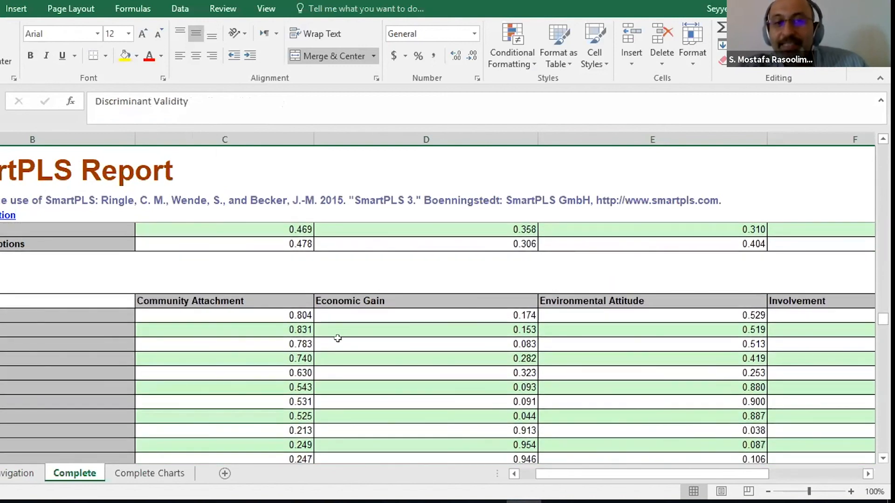
{"action": "scroll", "coordinate": [293, 339], "scroll_direction": "down", "scroll_amount": 10}
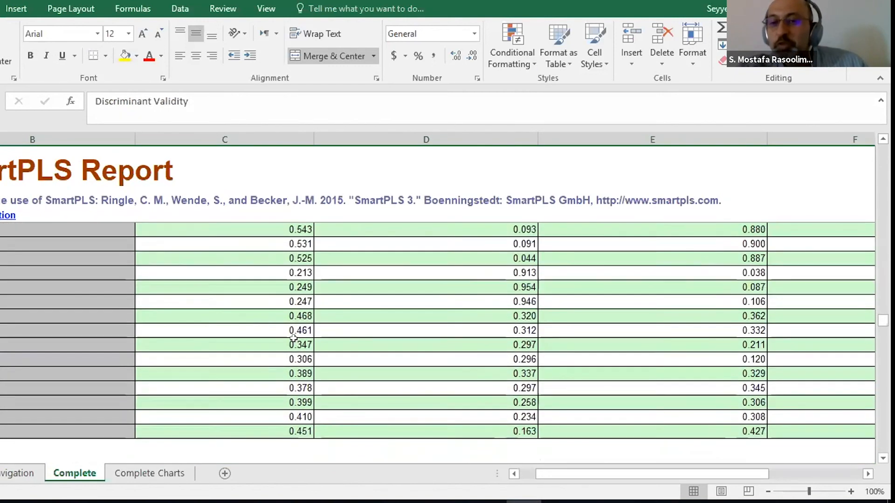
{"action": "scroll", "coordinate": [294, 339], "scroll_direction": "up", "scroll_amount": 3}
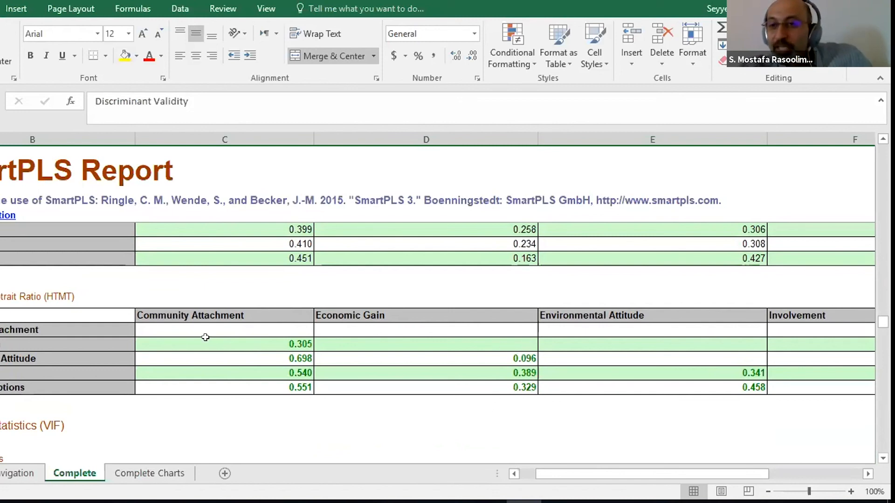
Narrow columns C through G of the Excel report to fit the Discriminant Validity tables more compactly.
{"action": "left_click_drag", "start_coordinate": [310, 130], "coordinate": [219, 130]}
{"action": "left_click", "coordinate": [426, 136]}
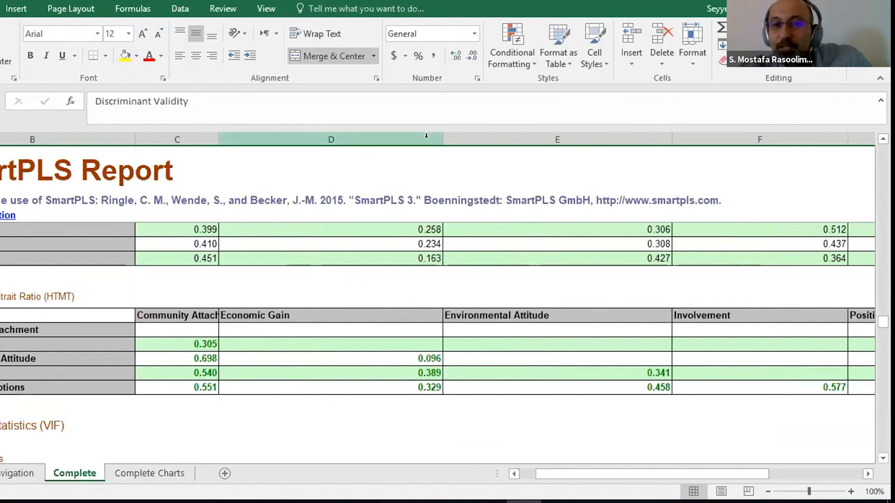
{"action": "left_click_drag", "start_coordinate": [443, 136], "coordinate": [317, 135]}
{"action": "left_click", "coordinate": [527, 133]}
{"action": "left_click_drag", "start_coordinate": [547, 132], "coordinate": [446, 135]}
{"action": "left_click", "coordinate": [609, 133]}
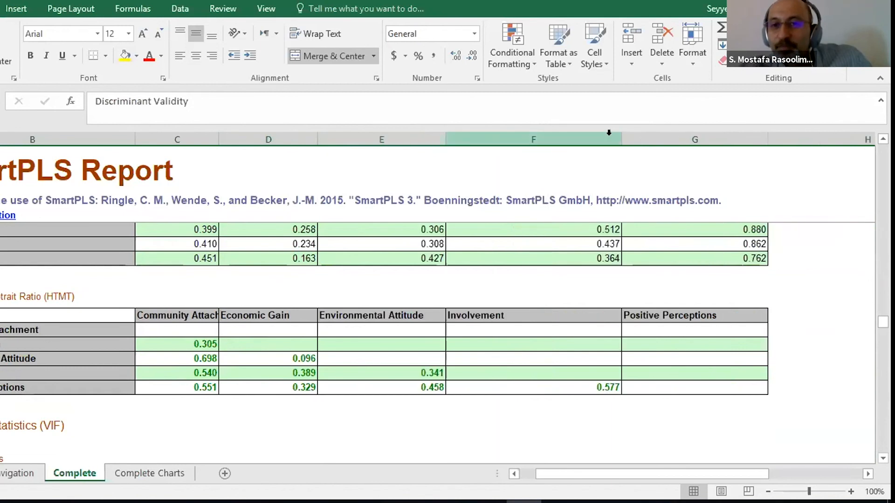
{"action": "left_click_drag", "start_coordinate": [621, 135], "coordinate": [503, 135]}
{"action": "left_click", "coordinate": [627, 140]}
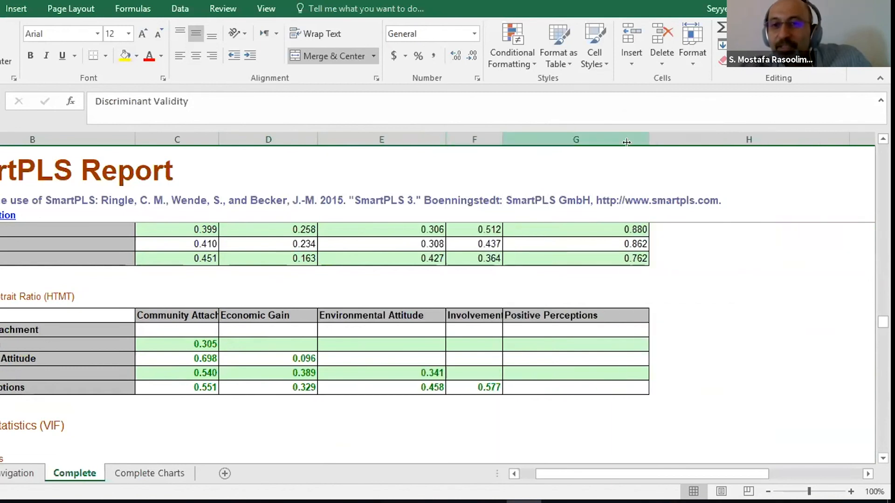
{"action": "left_click_drag", "start_coordinate": [648, 138], "coordinate": [573, 138]}
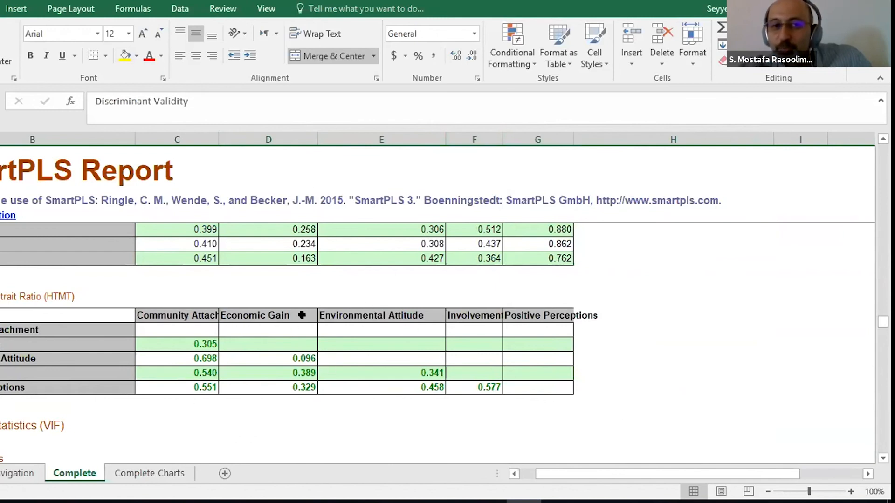
{"action": "scroll", "coordinate": [302, 315], "scroll_direction": "up", "scroll_amount": 10}
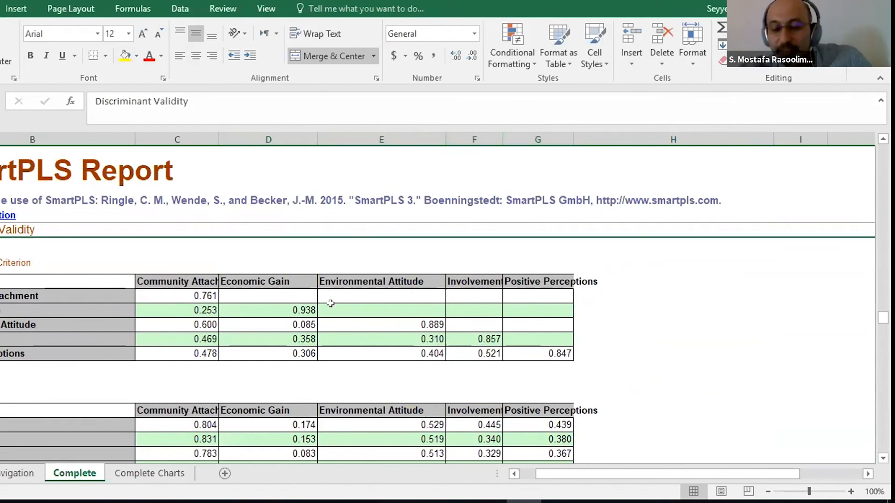
Switch to SmartPLS and compare the Fornell-Larcker Criterion and Heterotrait-Monotrait Ratio tables under Discriminant Validity.
{"action": "key", "text": "alt+Tab"}
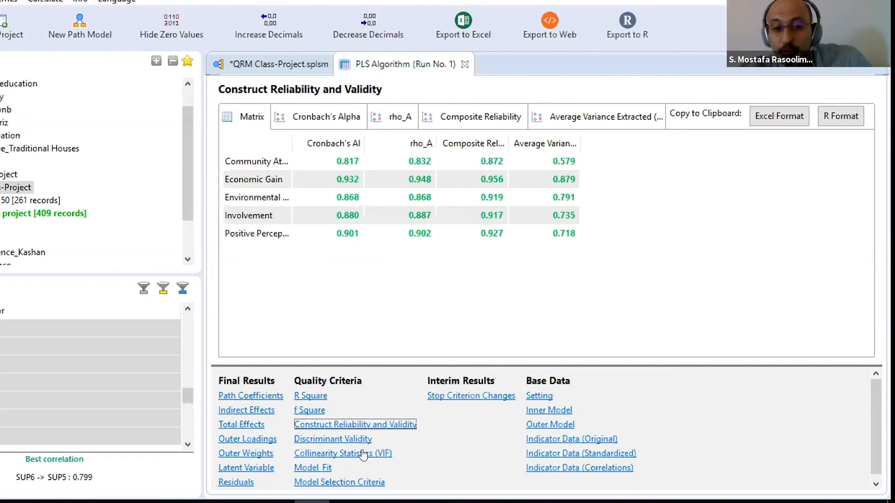
{"action": "left_click", "coordinate": [351, 440]}
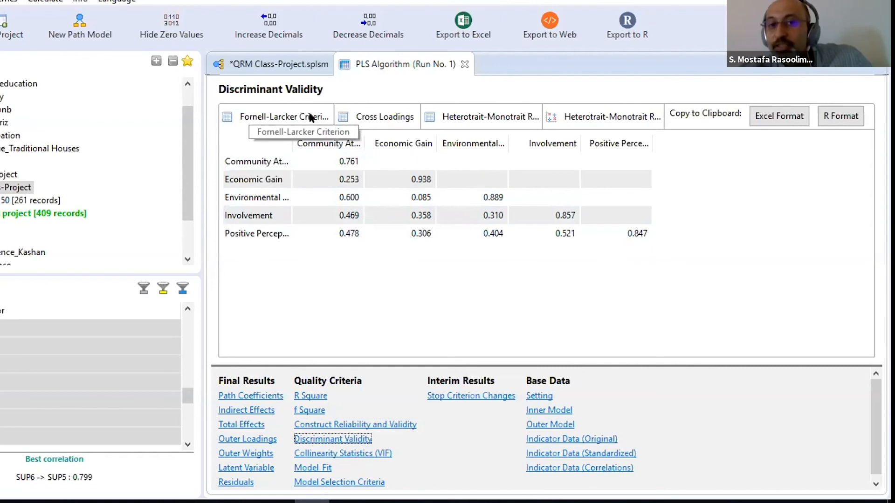
{"action": "left_click", "coordinate": [379, 117]}
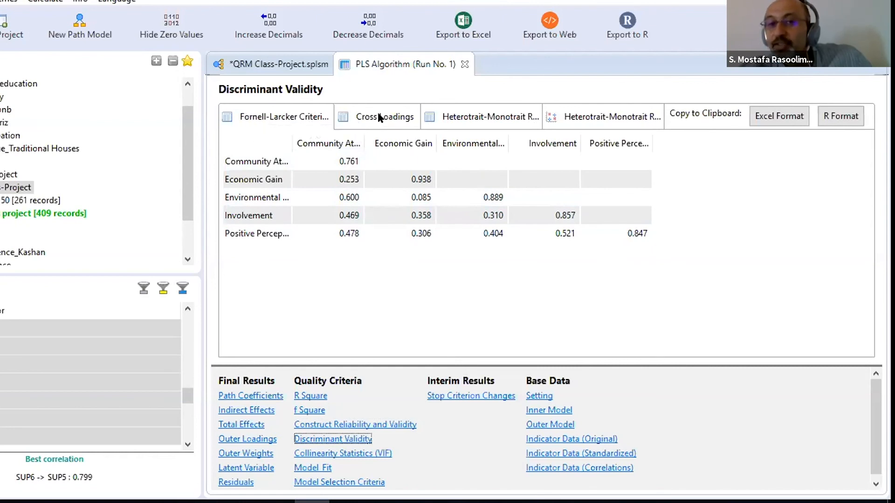
{"action": "left_click", "coordinate": [490, 114]}
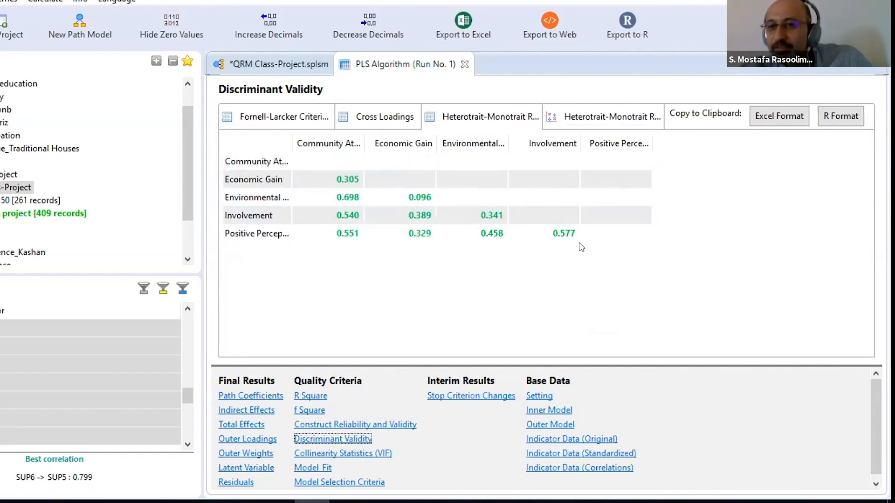
{"action": "left_click", "coordinate": [257, 117]}
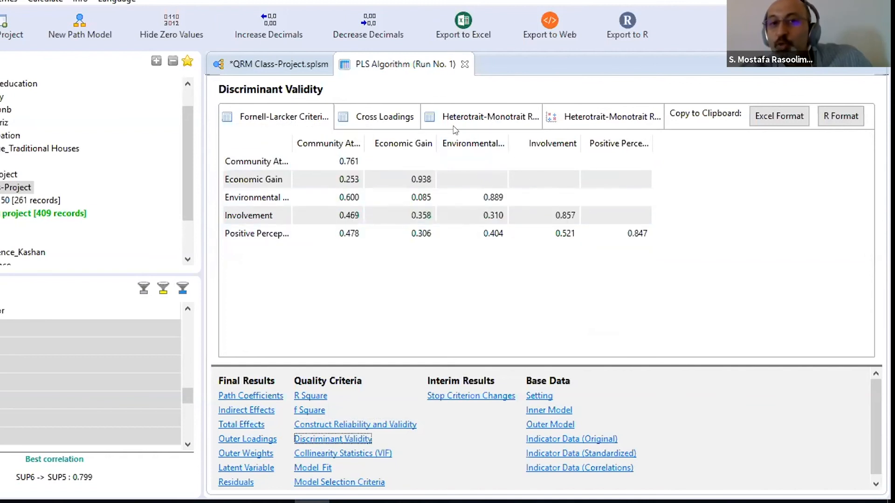
{"action": "left_click", "coordinate": [497, 112]}
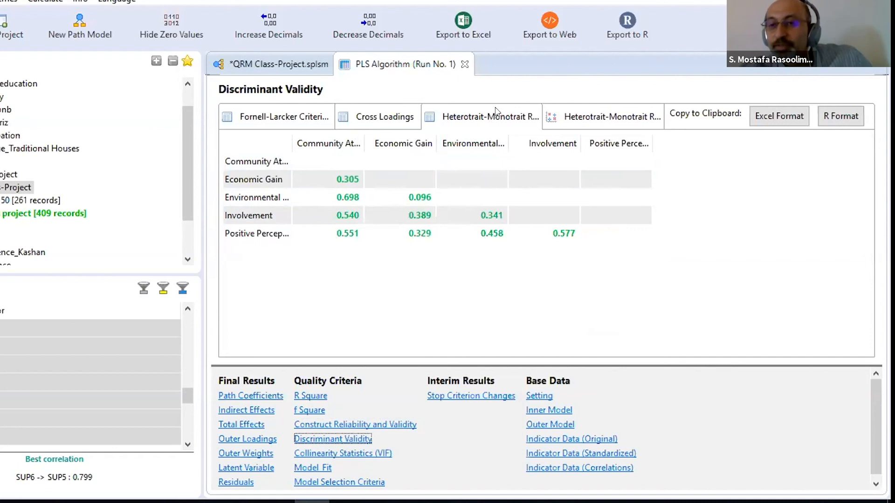
Return to the Fornell-Larcker Criterion table and widen the construct name, Community Attachment and Economic Gain columns.
{"action": "left_click", "coordinate": [267, 121]}
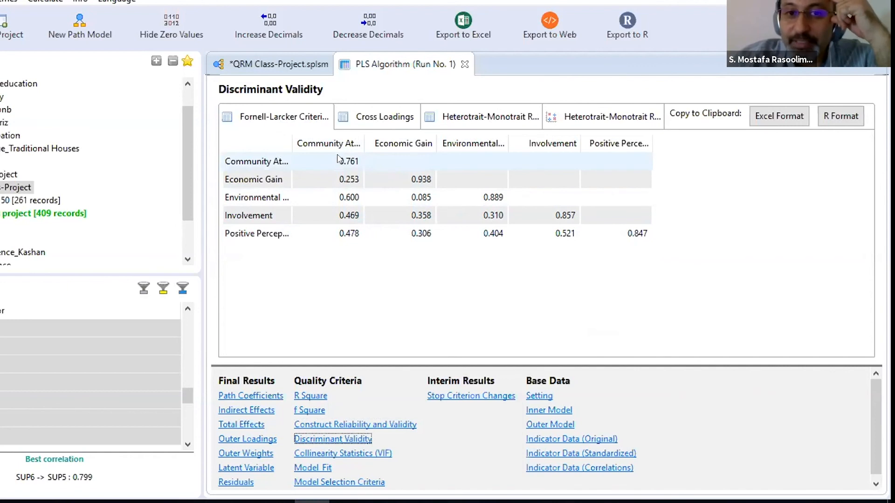
{"action": "left_click_drag", "start_coordinate": [387, 136], "coordinate": [442, 140]}
{"action": "left_click_drag", "start_coordinate": [511, 134], "coordinate": [538, 138]}
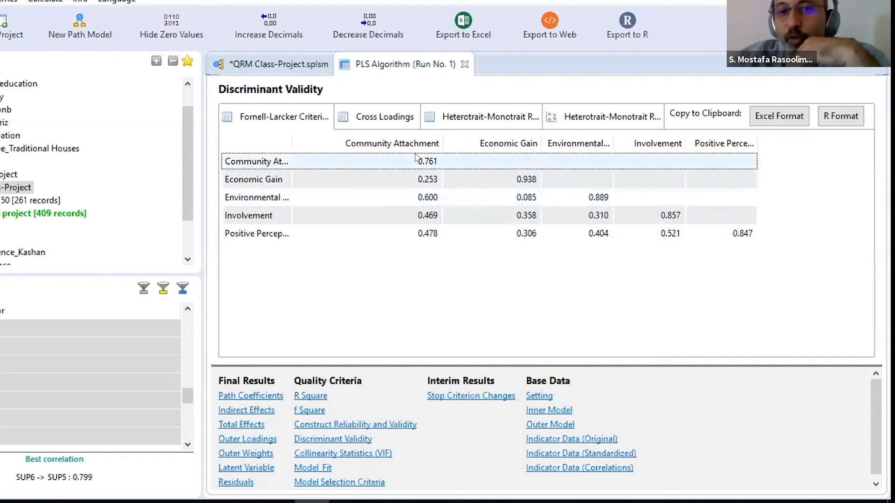
{"action": "left_click_drag", "start_coordinate": [284, 140], "coordinate": [336, 142]}
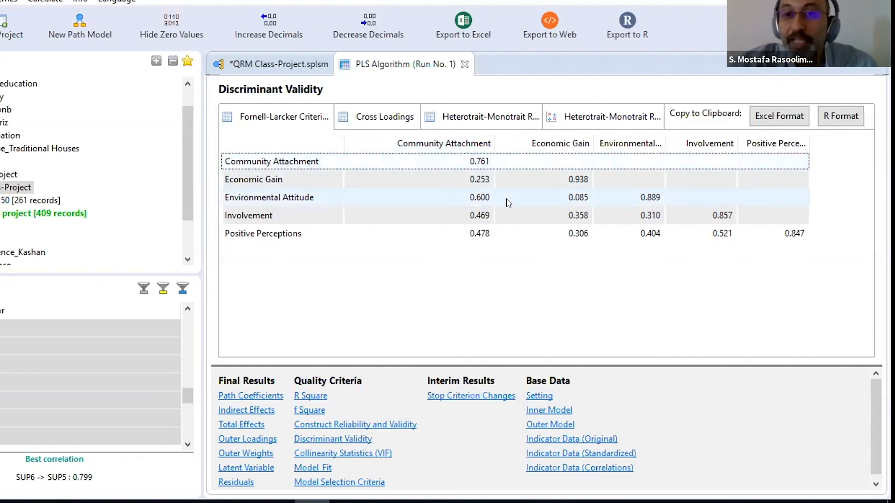
Circle the five diagonal values of the Fornell-Larcker table by hand and draw a line along the diagonal.
{"action": "left_click", "coordinate": [587, 70]}
{"action": "mouse_move", "coordinate": [493, 151]}
{"action": "left_mouse_down"}
{"action": "mouse_move", "coordinate": [486, 168]}
{"action": "mouse_move", "coordinate": [461, 156]}
{"action": "mouse_move", "coordinate": [488, 150]}
{"action": "left_mouse_up"}
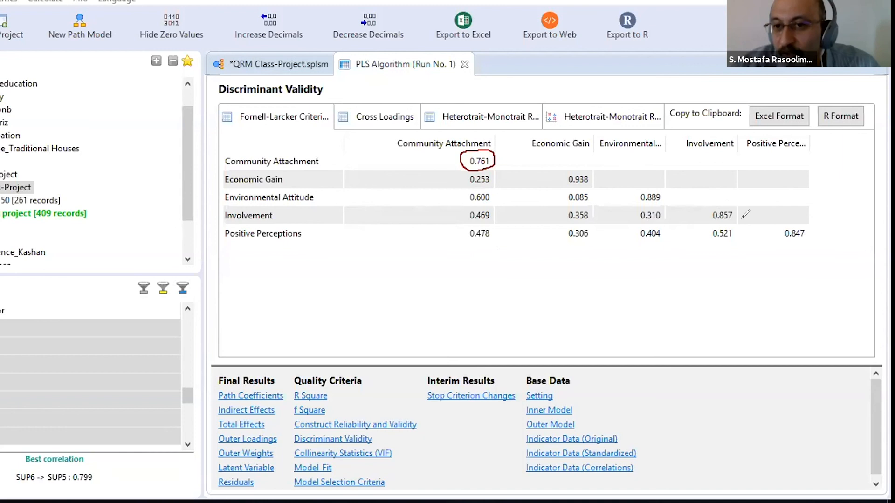
{"action": "mouse_move", "coordinate": [493, 161]}
{"action": "left_mouse_down"}
{"action": "mouse_move", "coordinate": [565, 169]}
{"action": "mouse_move", "coordinate": [749, 217]}
{"action": "left_mouse_up"}
{"action": "mouse_move", "coordinate": [592, 184]}
{"action": "left_mouse_down"}
{"action": "mouse_move", "coordinate": [564, 183]}
{"action": "mouse_move", "coordinate": [593, 174]}
{"action": "left_mouse_up"}
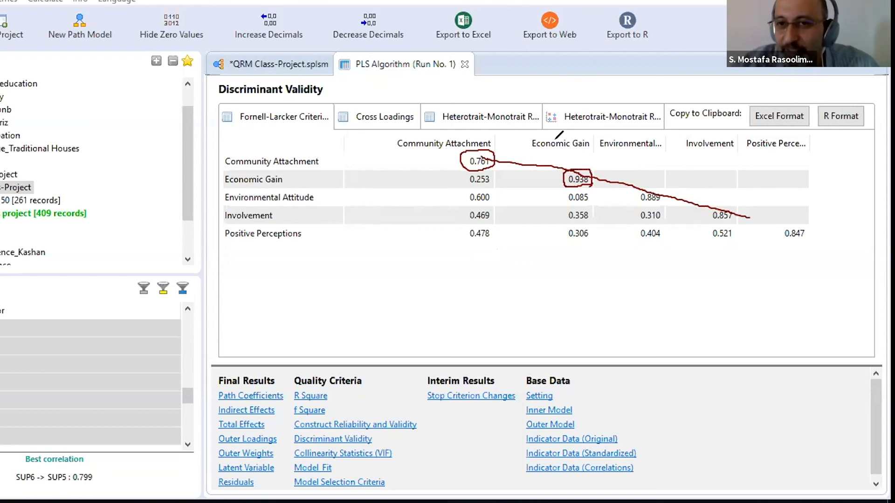
{"action": "mouse_move", "coordinate": [663, 196]}
{"action": "left_mouse_down"}
{"action": "mouse_move", "coordinate": [635, 189]}
{"action": "mouse_move", "coordinate": [655, 179]}
{"action": "mouse_move", "coordinate": [660, 195]}
{"action": "left_mouse_up"}
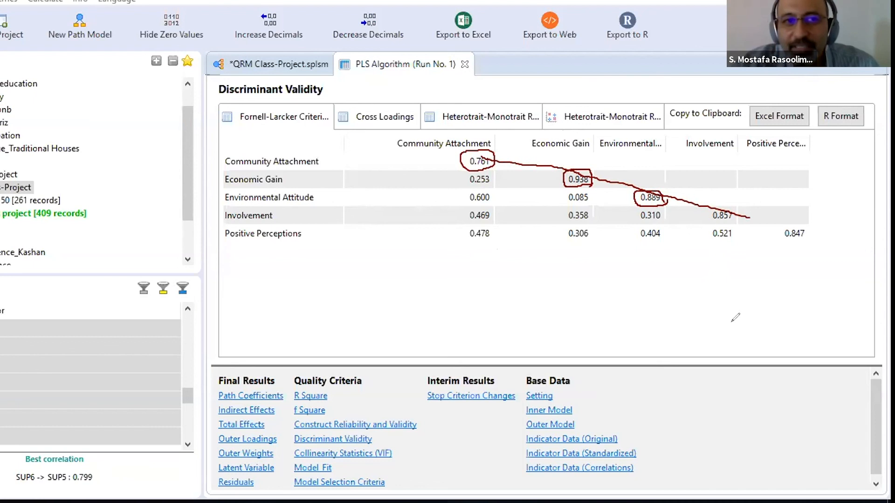
{"action": "mouse_move", "coordinate": [739, 207]}
{"action": "left_mouse_down"}
{"action": "mouse_move", "coordinate": [709, 209]}
{"action": "mouse_move", "coordinate": [736, 204]}
{"action": "mouse_move", "coordinate": [732, 211]}
{"action": "left_mouse_up"}
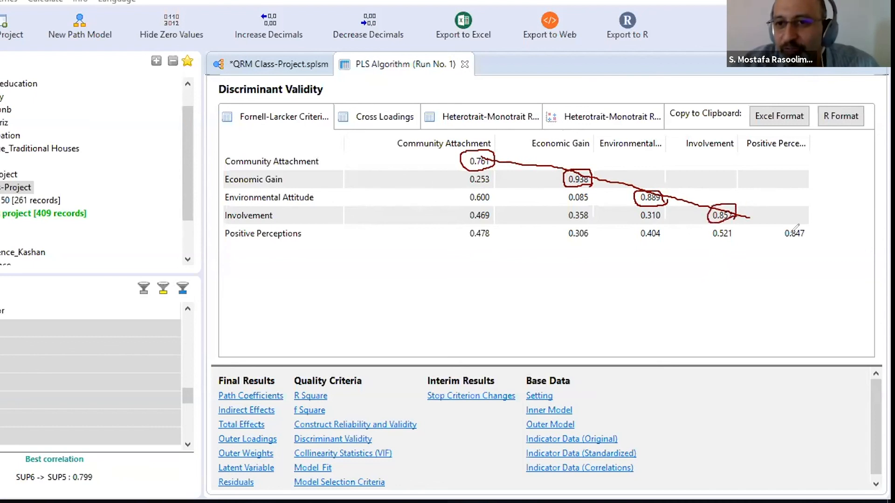
{"action": "mouse_move", "coordinate": [795, 243]}
{"action": "left_mouse_down"}
{"action": "mouse_move", "coordinate": [781, 217]}
{"action": "mouse_move", "coordinate": [815, 215]}
{"action": "mouse_move", "coordinate": [793, 243]}
{"action": "left_mouse_up"}
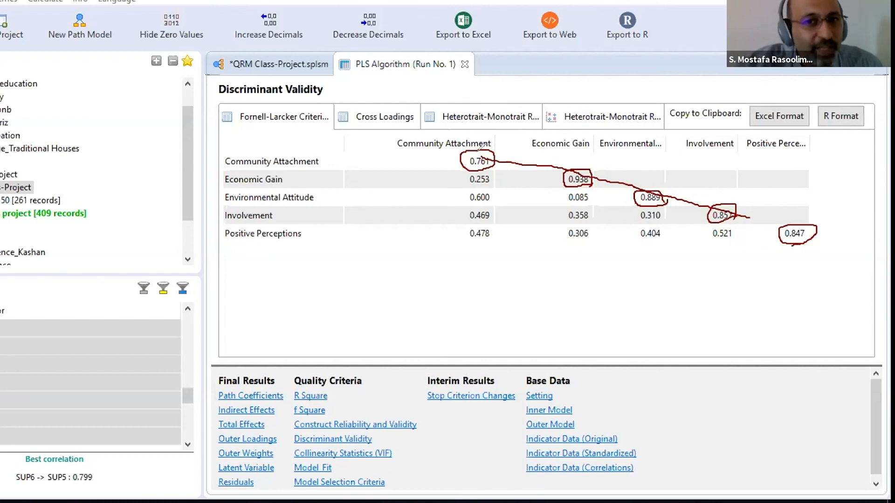
Underline the Community Attachment correlations with Economic Gain, Environmental Attitude, Involvement and Positive Perceptions.
{"action": "left_click_drag", "start_coordinate": [472, 187], "coordinate": [489, 187]}
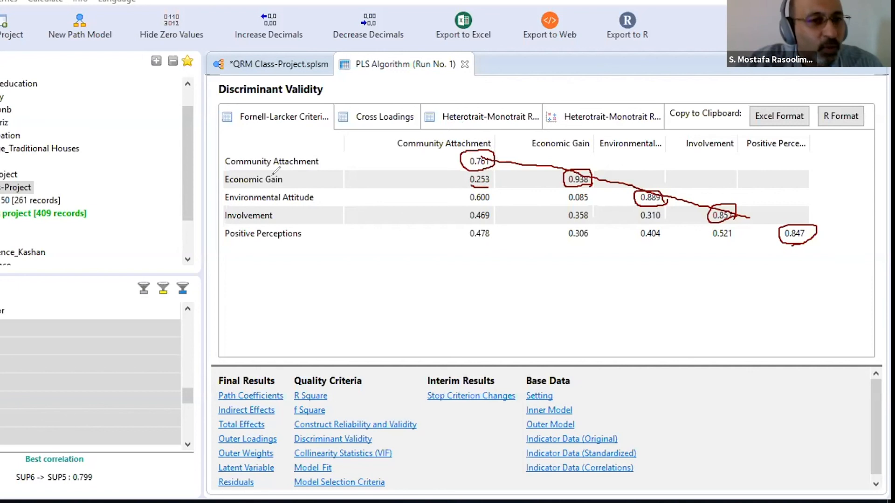
{"action": "left_click_drag", "start_coordinate": [470, 204], "coordinate": [490, 202]}
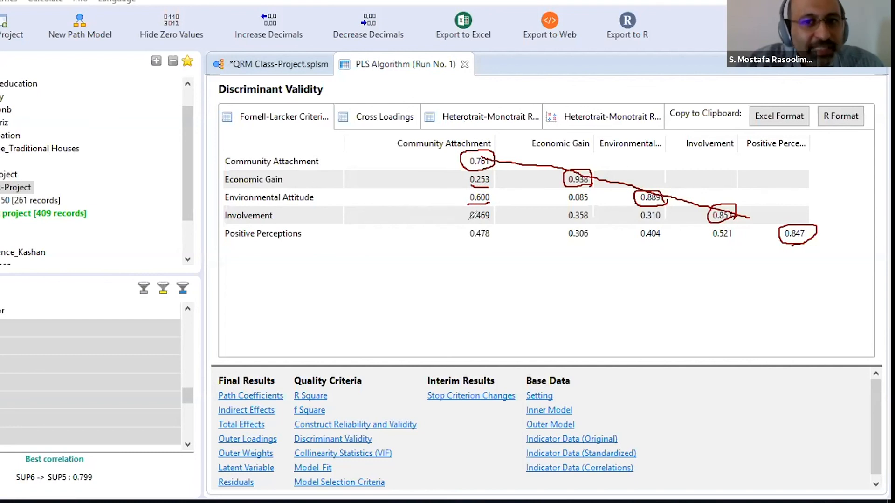
{"action": "left_click_drag", "start_coordinate": [468, 223], "coordinate": [497, 223]}
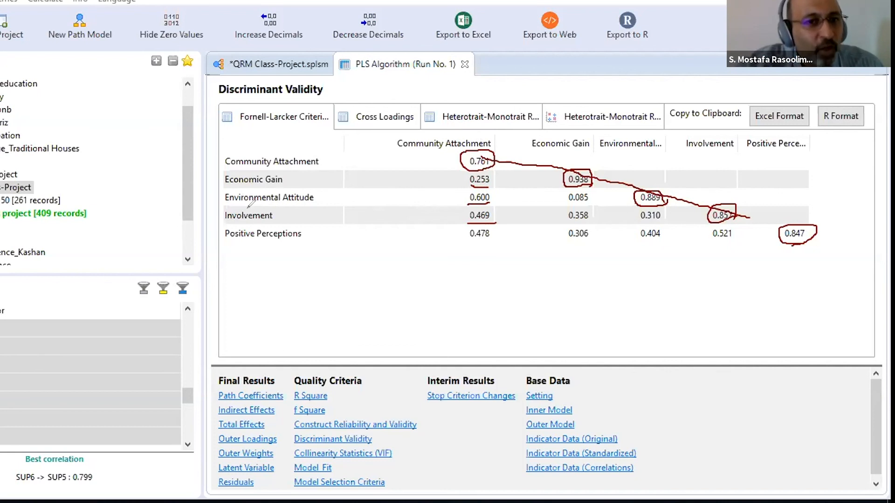
{"action": "left_click_drag", "start_coordinate": [467, 241], "coordinate": [490, 243]}
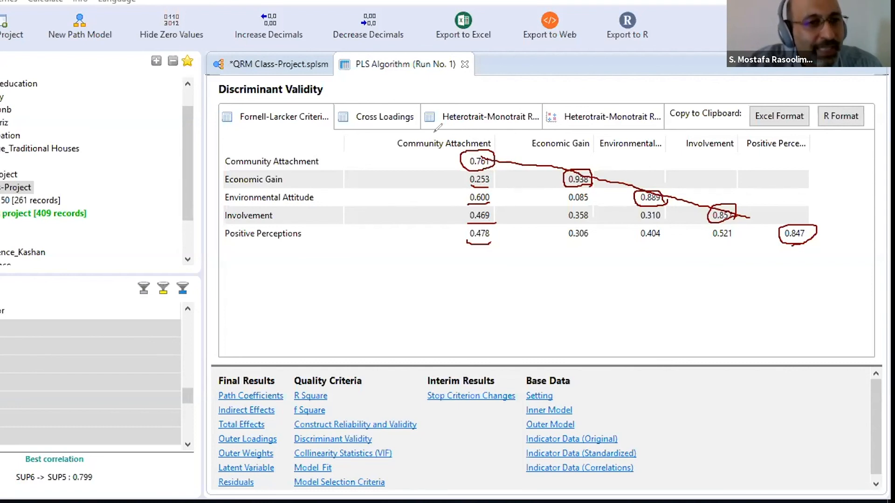
Write "√AVE >" below the Fornell-Larcker table and circle the empty cell above Economic Gain's diagonal value.
{"action": "mouse_move", "coordinate": [433, 254]}
{"action": "left_mouse_down"}
{"action": "mouse_move", "coordinate": [473, 279]}
{"action": "mouse_move", "coordinate": [457, 311]}
{"action": "left_mouse_up"}
{"action": "mouse_move", "coordinate": [307, 276]}
{"action": "left_mouse_down"}
{"action": "mouse_move", "coordinate": [318, 299]}
{"action": "mouse_move", "coordinate": [370, 252]}
{"action": "mouse_move", "coordinate": [396, 252]}
{"action": "left_mouse_up"}
{"action": "mouse_move", "coordinate": [335, 306]}
{"action": "left_mouse_down"}
{"action": "mouse_move", "coordinate": [341, 272]}
{"action": "mouse_move", "coordinate": [350, 294]}
{"action": "mouse_move", "coordinate": [376, 258]}
{"action": "mouse_move", "coordinate": [385, 301]}
{"action": "mouse_move", "coordinate": [415, 294]}
{"action": "left_mouse_up"}
{"action": "mouse_move", "coordinate": [381, 267]}
{"action": "left_mouse_down"}
{"action": "mouse_move", "coordinate": [420, 263]}
{"action": "mouse_move", "coordinate": [422, 285]}
{"action": "left_mouse_up"}
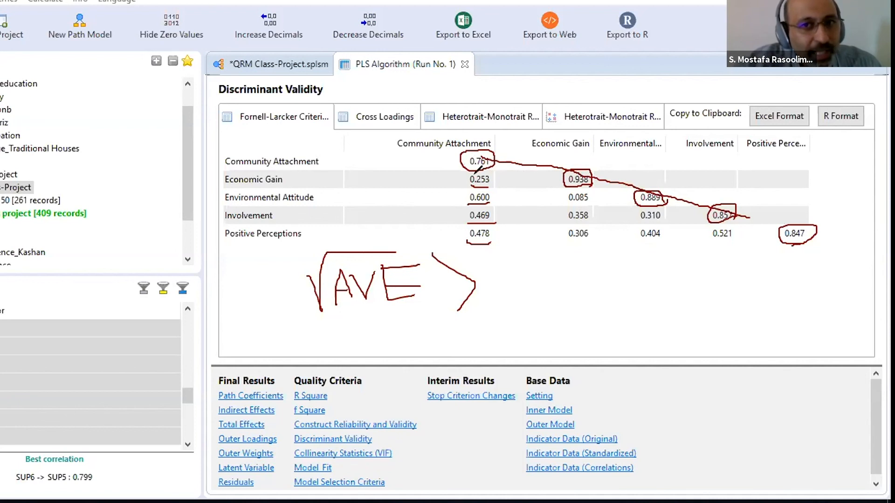
{"action": "mouse_move", "coordinate": [572, 158]}
{"action": "left_mouse_down"}
{"action": "mouse_move", "coordinate": [574, 166]}
{"action": "mouse_move", "coordinate": [587, 159]}
{"action": "mouse_move", "coordinate": [577, 156]}
{"action": "left_mouse_up"}
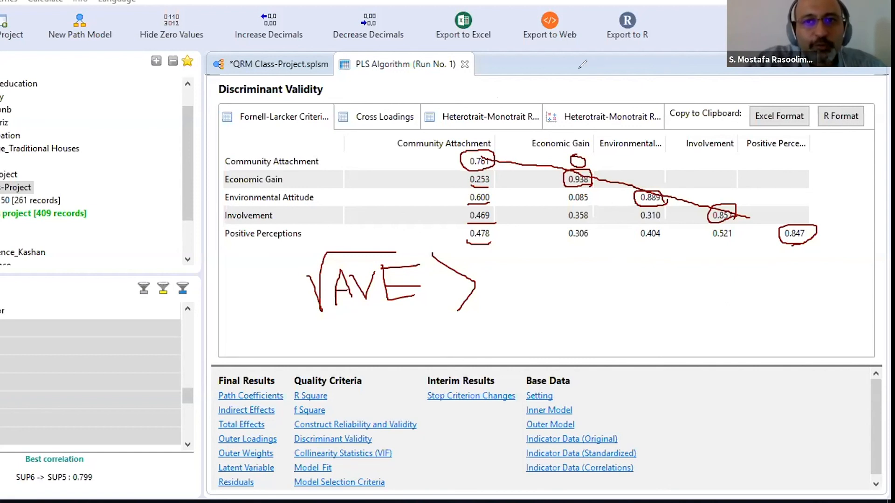
Show the Heterotrait-Monotrait Ratio table without the old annotations and trace lines from the first three adjacent construct pairs to their ratios.
{"action": "left_click", "coordinate": [488, 120]}
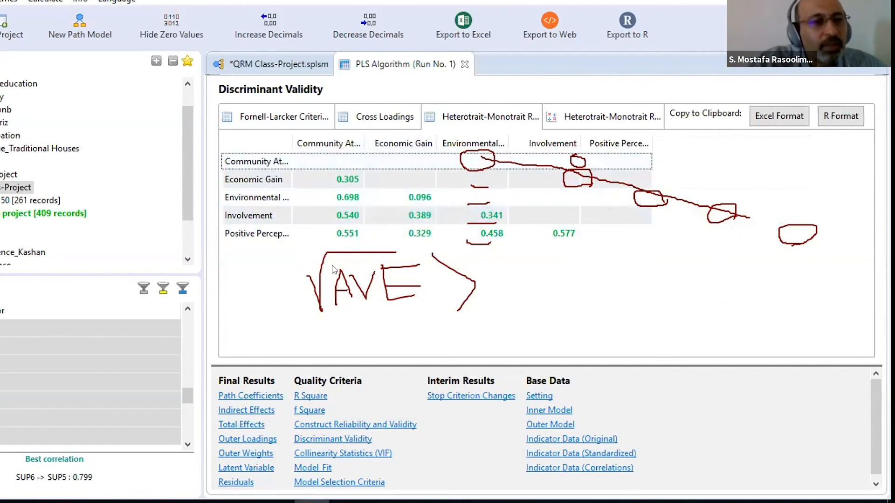
{"action": "left_click", "coordinate": [599, 61]}
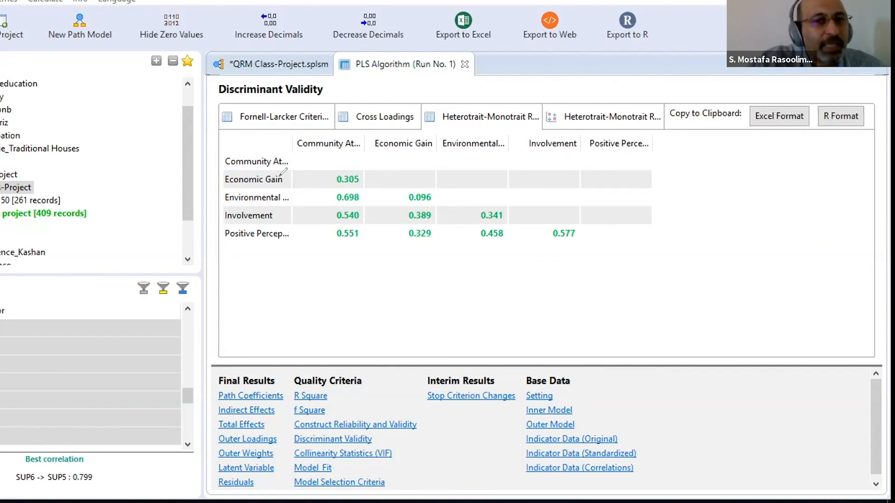
{"action": "mouse_move", "coordinate": [343, 160]}
{"action": "left_mouse_down"}
{"action": "mouse_move", "coordinate": [321, 181]}
{"action": "mouse_move", "coordinate": [282, 181]}
{"action": "left_mouse_up"}
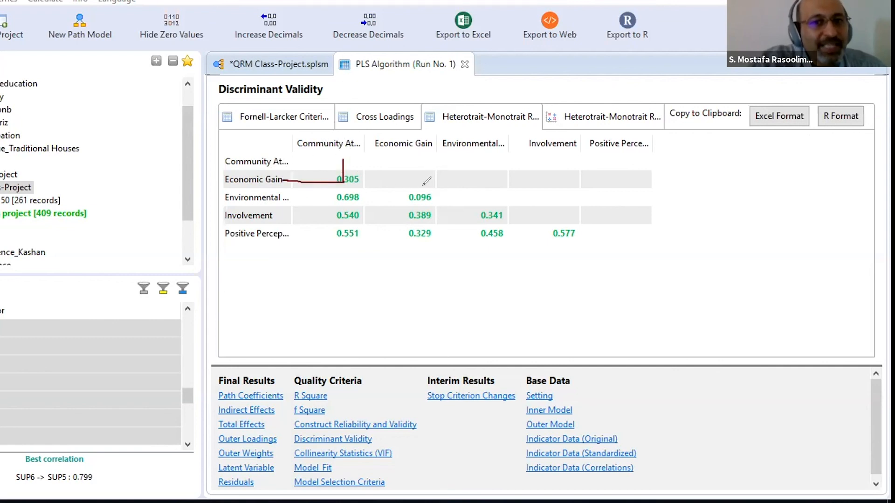
{"action": "left_click_drag", "start_coordinate": [420, 188], "coordinate": [422, 138]}
{"action": "left_click_drag", "start_coordinate": [413, 188], "coordinate": [283, 181]}
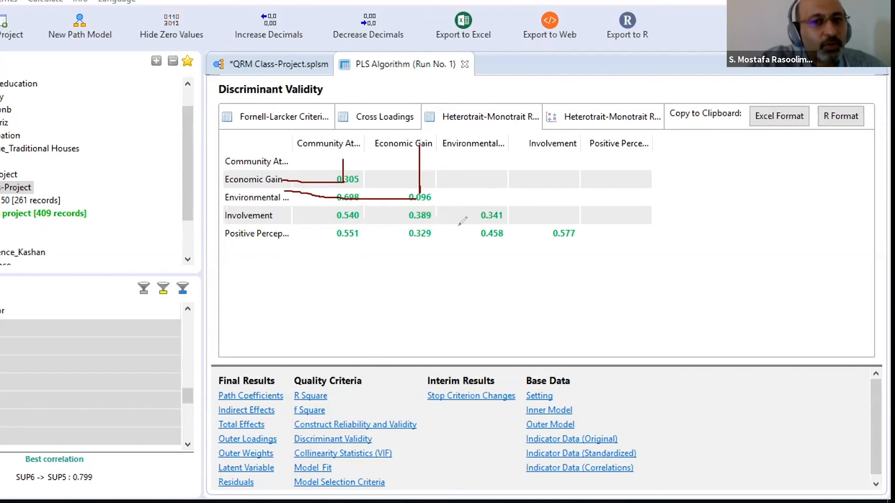
{"action": "mouse_move", "coordinate": [484, 142]}
{"action": "left_mouse_down"}
{"action": "mouse_move", "coordinate": [494, 208]}
{"action": "mouse_move", "coordinate": [476, 216]}
{"action": "mouse_move", "coordinate": [270, 212]}
{"action": "left_mouse_up"}
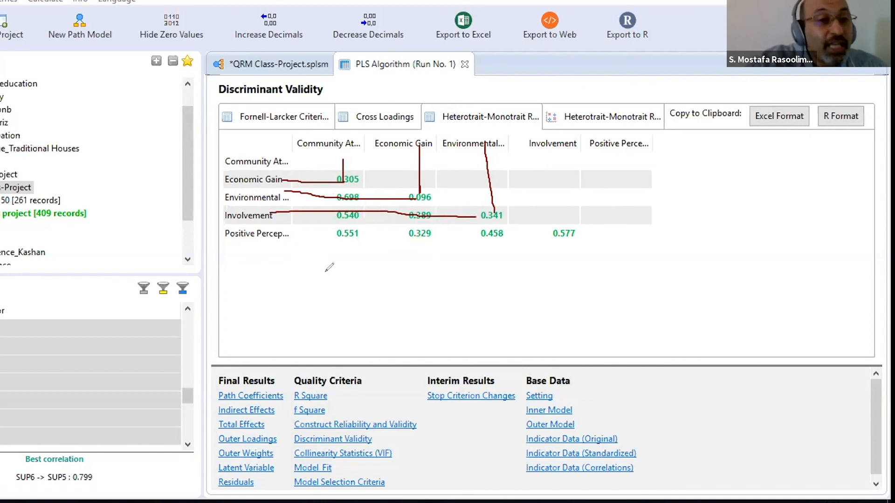
Write the thresholds "HTMT < 0.85" and "< 0.9" below the ratio table, and clear all handwritten annotations.
{"action": "left_click_drag", "start_coordinate": [302, 251], "coordinate": [312, 289]}
{"action": "mouse_move", "coordinate": [321, 248]}
{"action": "left_mouse_down"}
{"action": "mouse_move", "coordinate": [329, 282]}
{"action": "mouse_move", "coordinate": [319, 268]}
{"action": "mouse_move", "coordinate": [374, 244]}
{"action": "mouse_move", "coordinate": [359, 277]}
{"action": "left_mouse_up"}
{"action": "mouse_move", "coordinate": [381, 244]}
{"action": "left_mouse_down"}
{"action": "mouse_move", "coordinate": [382, 274]}
{"action": "mouse_move", "coordinate": [405, 275]}
{"action": "mouse_move", "coordinate": [425, 253]}
{"action": "mouse_move", "coordinate": [442, 253]}
{"action": "mouse_move", "coordinate": [440, 283]}
{"action": "left_mouse_up"}
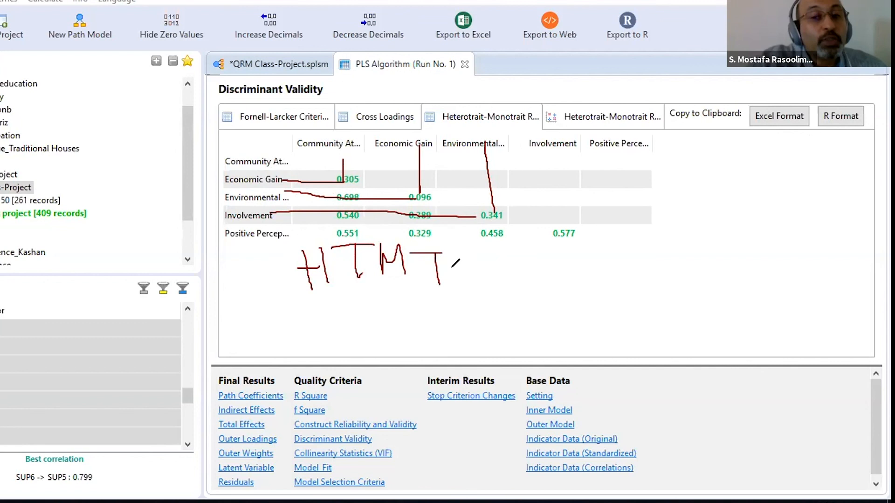
{"action": "mouse_move", "coordinate": [478, 243]}
{"action": "left_mouse_down"}
{"action": "mouse_move", "coordinate": [458, 283]}
{"action": "mouse_move", "coordinate": [497, 303]}
{"action": "left_mouse_up"}
{"action": "mouse_move", "coordinate": [528, 267]}
{"action": "left_mouse_down"}
{"action": "mouse_move", "coordinate": [528, 298]}
{"action": "mouse_move", "coordinate": [529, 268]}
{"action": "mouse_move", "coordinate": [542, 282]}
{"action": "mouse_move", "coordinate": [582, 282]}
{"action": "mouse_move", "coordinate": [573, 265]}
{"action": "mouse_move", "coordinate": [615, 299]}
{"action": "mouse_move", "coordinate": [598, 286]}
{"action": "mouse_move", "coordinate": [648, 259]}
{"action": "left_mouse_up"}
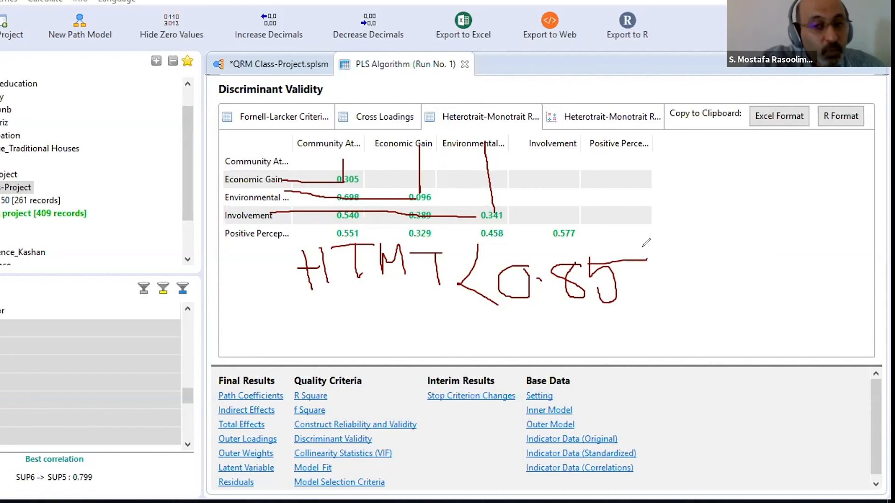
{"action": "mouse_move", "coordinate": [491, 318]}
{"action": "left_mouse_down"}
{"action": "mouse_move", "coordinate": [442, 346]}
{"action": "mouse_move", "coordinate": [496, 390]}
{"action": "left_mouse_up"}
{"action": "mouse_move", "coordinate": [530, 332]}
{"action": "left_mouse_down"}
{"action": "mouse_move", "coordinate": [501, 345]}
{"action": "mouse_move", "coordinate": [529, 333]}
{"action": "left_mouse_up"}
{"action": "left_click", "coordinate": [549, 343]}
{"action": "left_click_drag", "start_coordinate": [584, 318], "coordinate": [591, 376]}
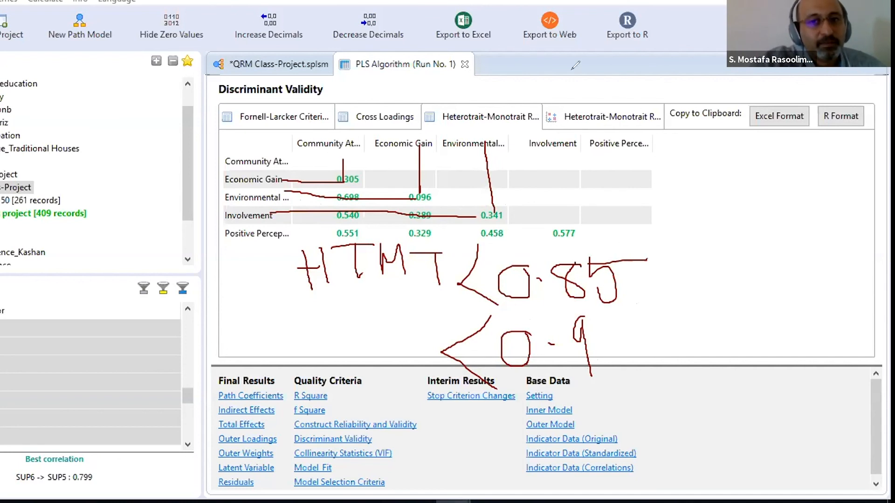
{"action": "key", "text": "e"}
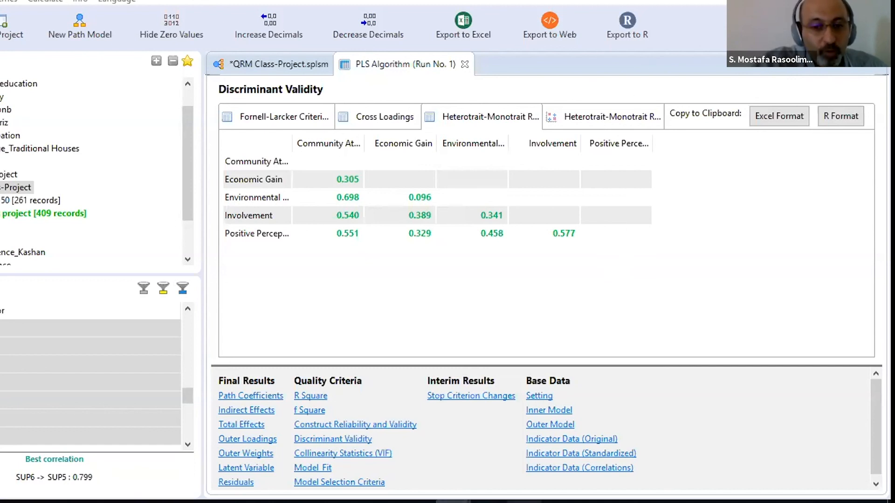
Switch to the Excel report and review the Discriminant Validity tables from the Fornell-Larcker Criterion to HTMT.
{"action": "left_click", "coordinate": [507, 499]}
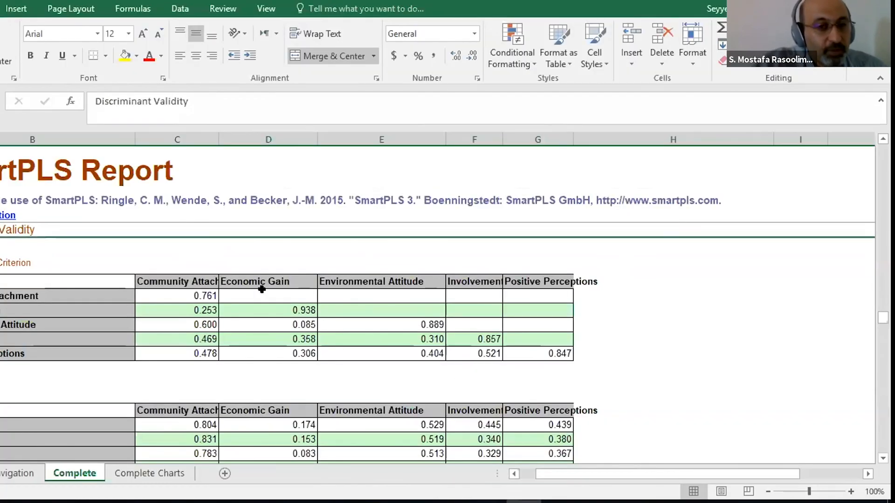
{"action": "scroll", "coordinate": [305, 304], "scroll_direction": "down", "scroll_amount": 1}
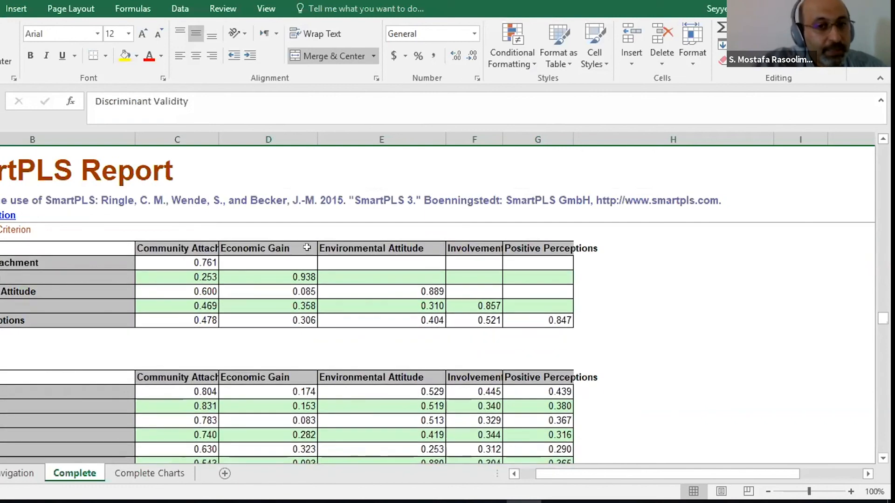
{"action": "scroll", "coordinate": [245, 322], "scroll_direction": "down", "scroll_amount": 4}
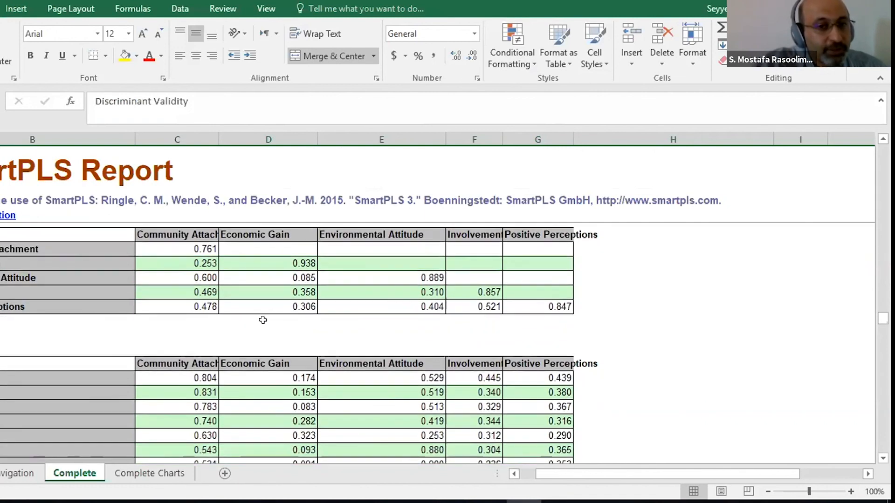
{"action": "scroll", "coordinate": [316, 349], "scroll_direction": "up", "scroll_amount": 4}
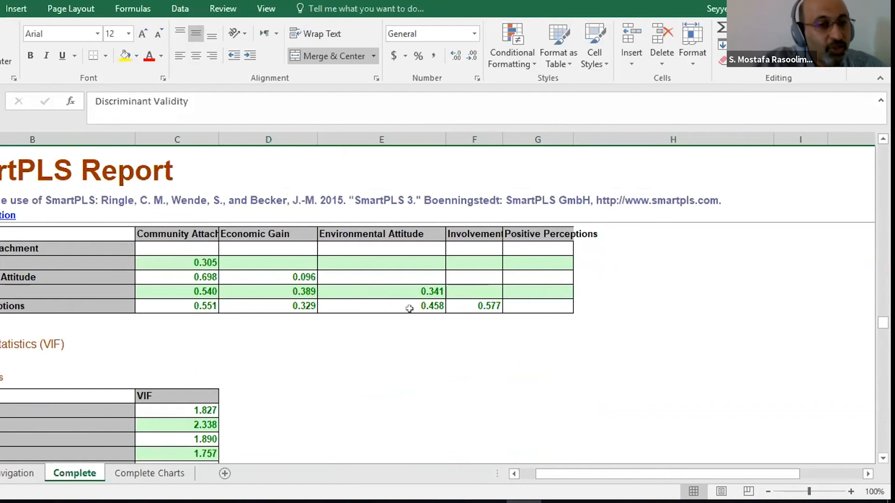